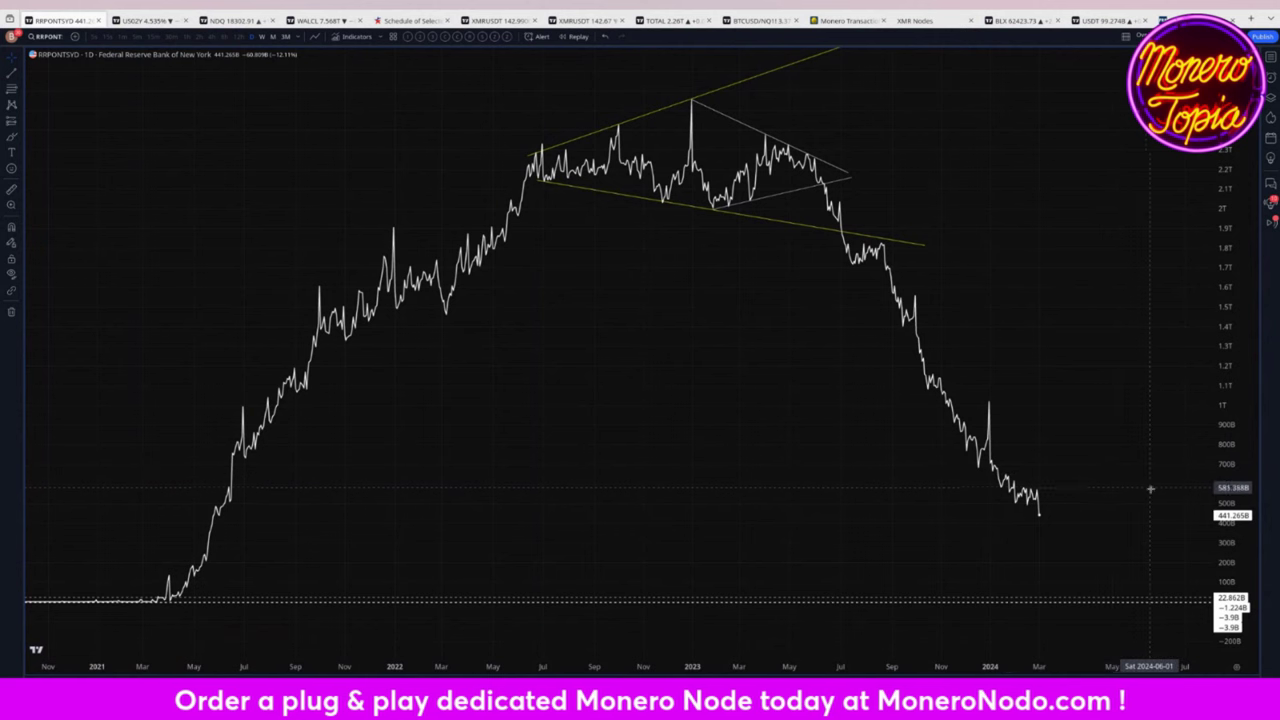
Examine the daily RRPONTSYD reverse repo chart from 2021 to early 2024, both maximized and within the multi-chart layout.
{"action": "left_click_drag", "start_coordinate": [1022, 294], "coordinate": [1100, 323]}
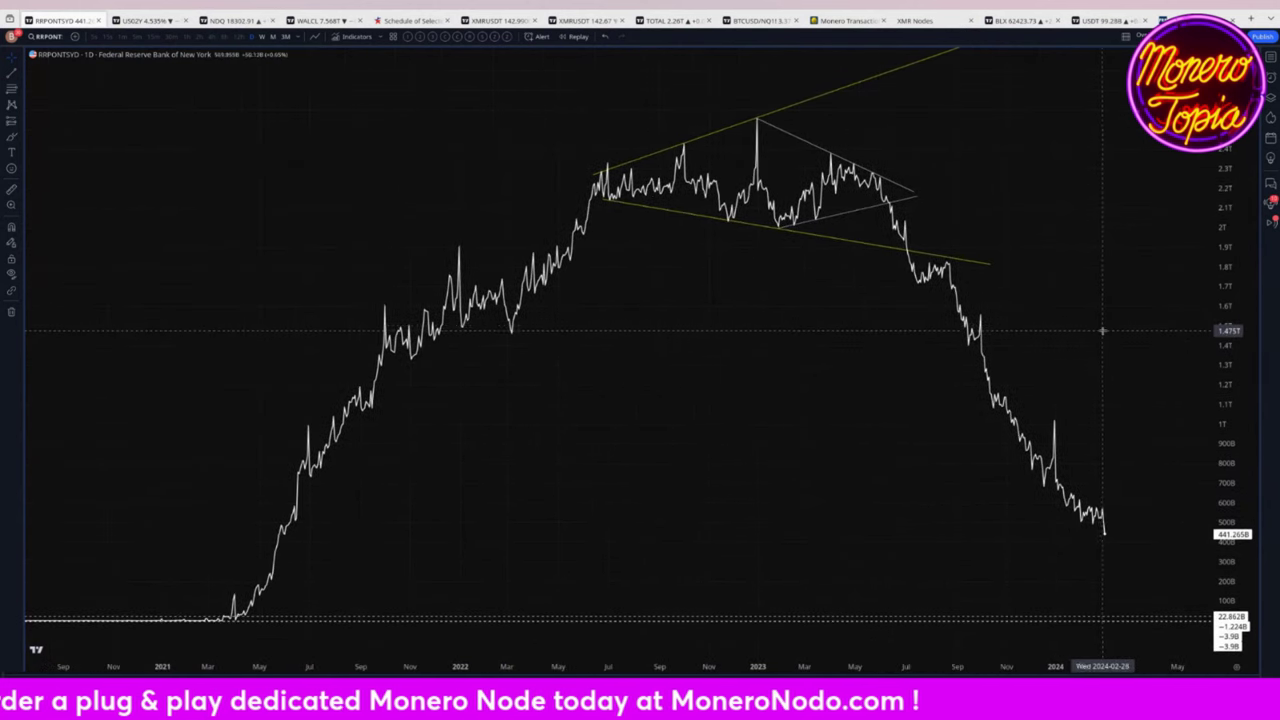
{"action": "scroll", "coordinate": [1100, 329], "scroll_direction": "up", "scroll_amount": 2}
{"action": "key", "text": "alt+Return"}
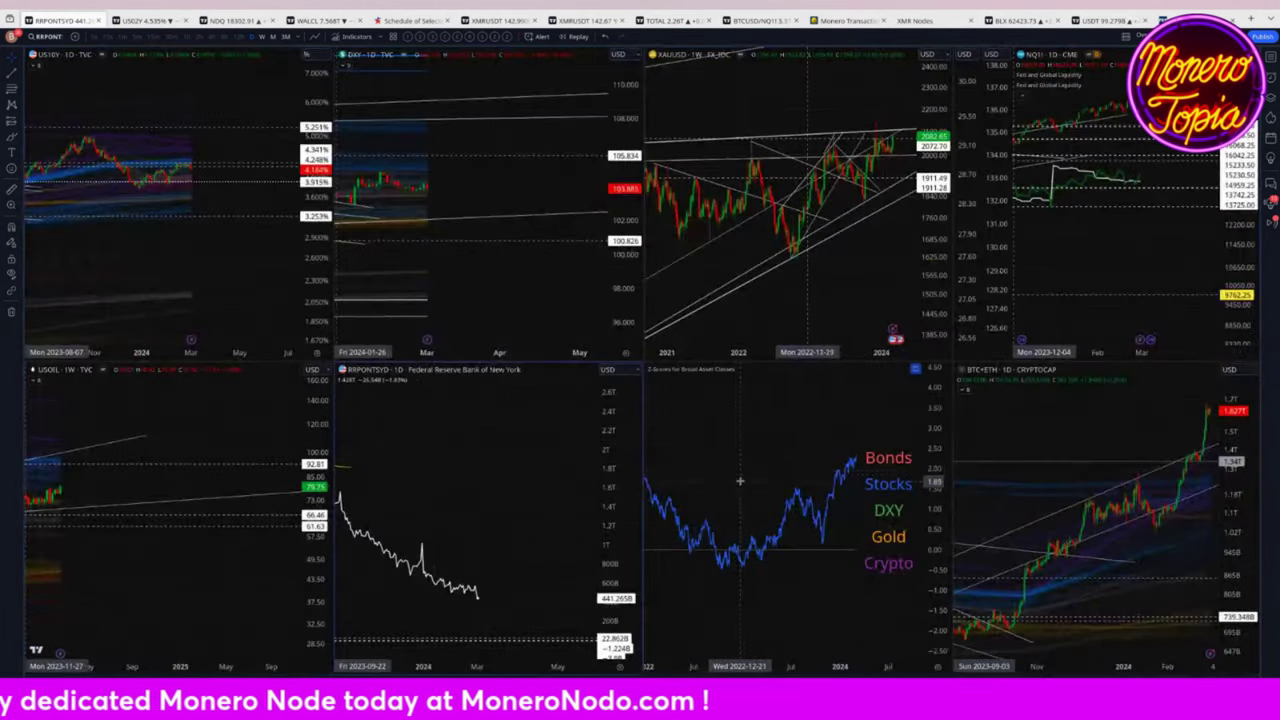
{"action": "scroll", "coordinate": [490, 520], "scroll_direction": "down", "scroll_amount": 2}
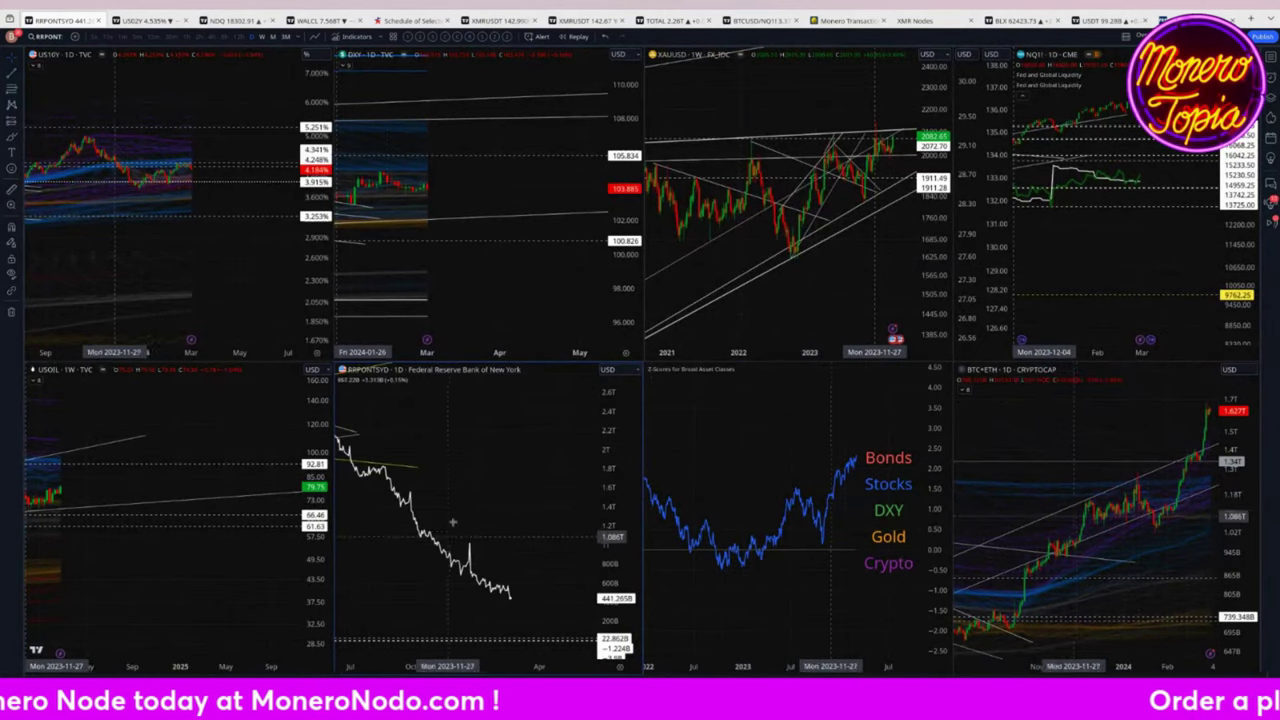
{"action": "key", "text": "alt+Return"}
{"action": "scroll", "coordinate": [1110, 535], "scroll_direction": "down", "scroll_amount": 2}
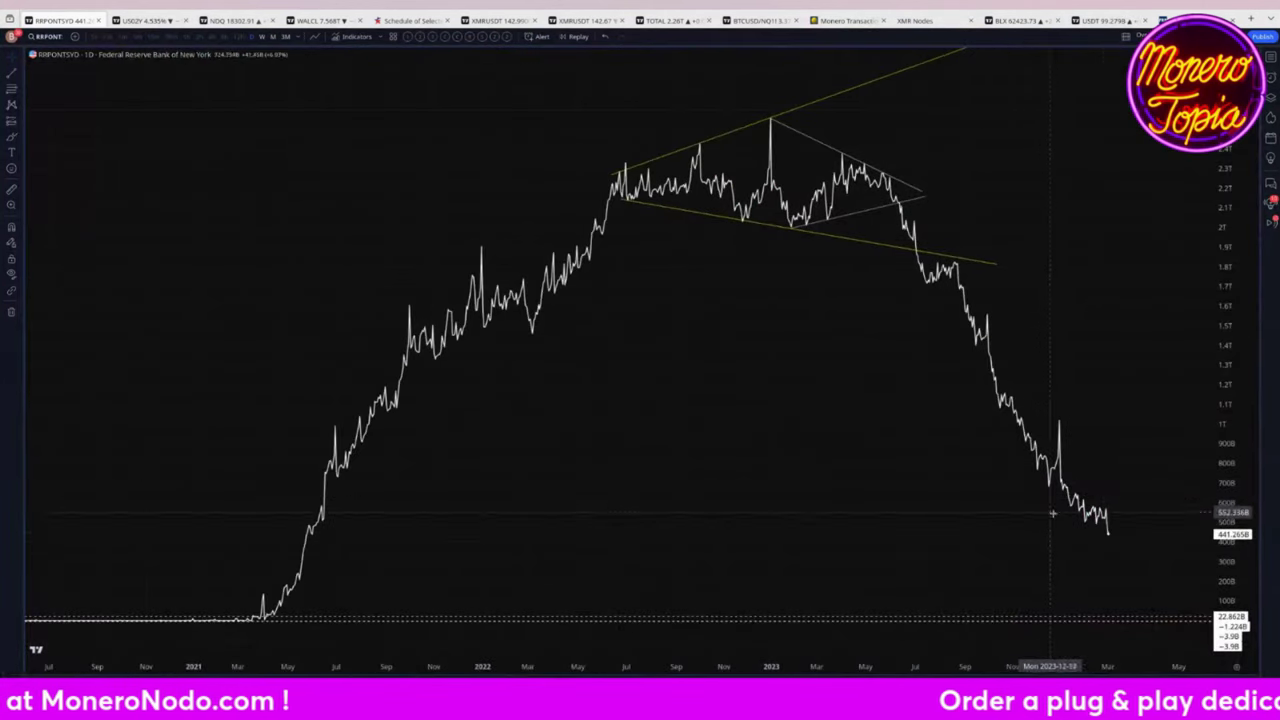
{"action": "left_click_drag", "start_coordinate": [1113, 538], "coordinate": [955, 545]}
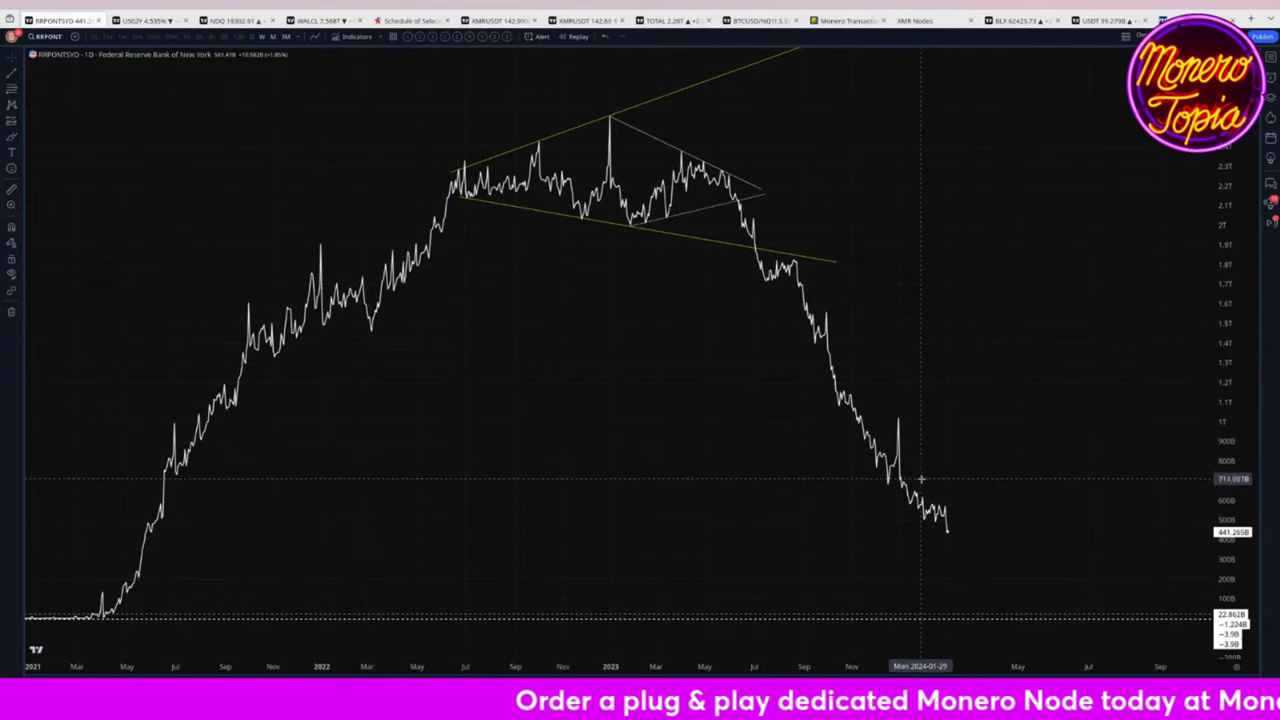
Return to the multi-chart layout and maximize the NQ1! chart with the Fed and Global Liquidity overlays.
{"action": "key", "text": "alt+Return"}
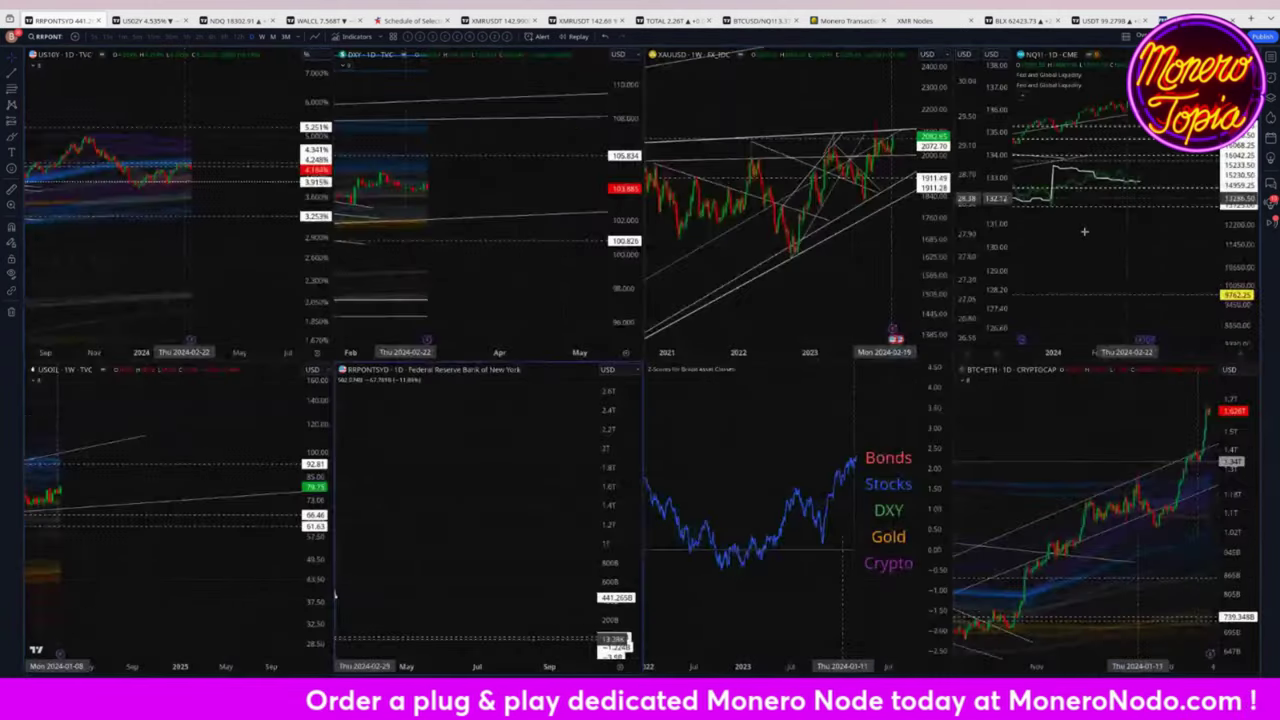
{"action": "left_click", "coordinate": [1086, 238]}
{"action": "key", "text": "alt+Return"}
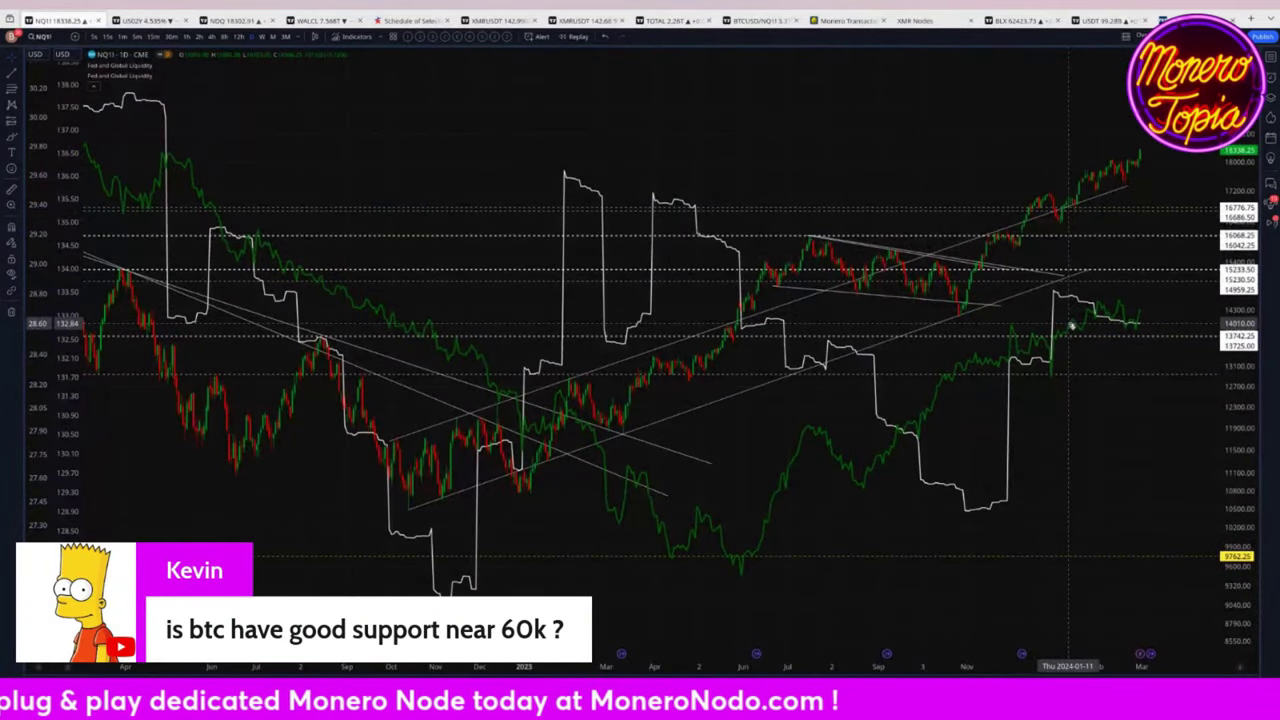
{"action": "left_click", "coordinate": [169, 57]}
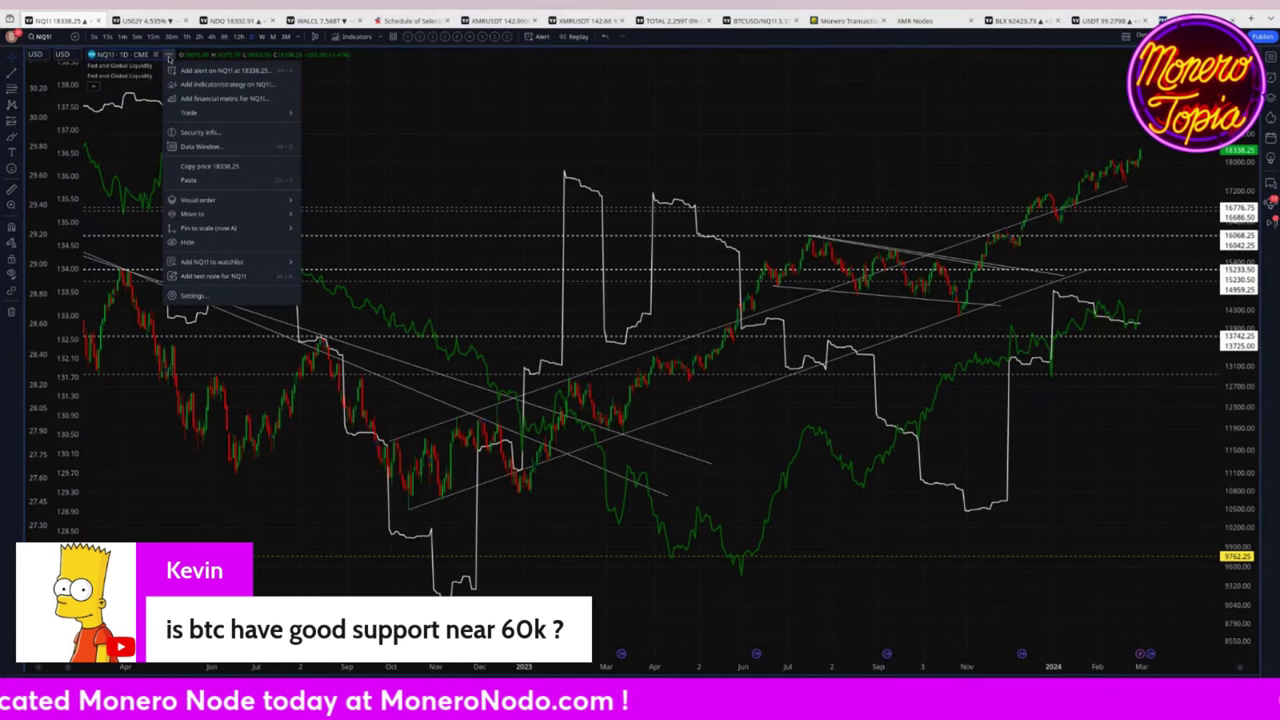
{"action": "double_click", "coordinate": [130, 56]}
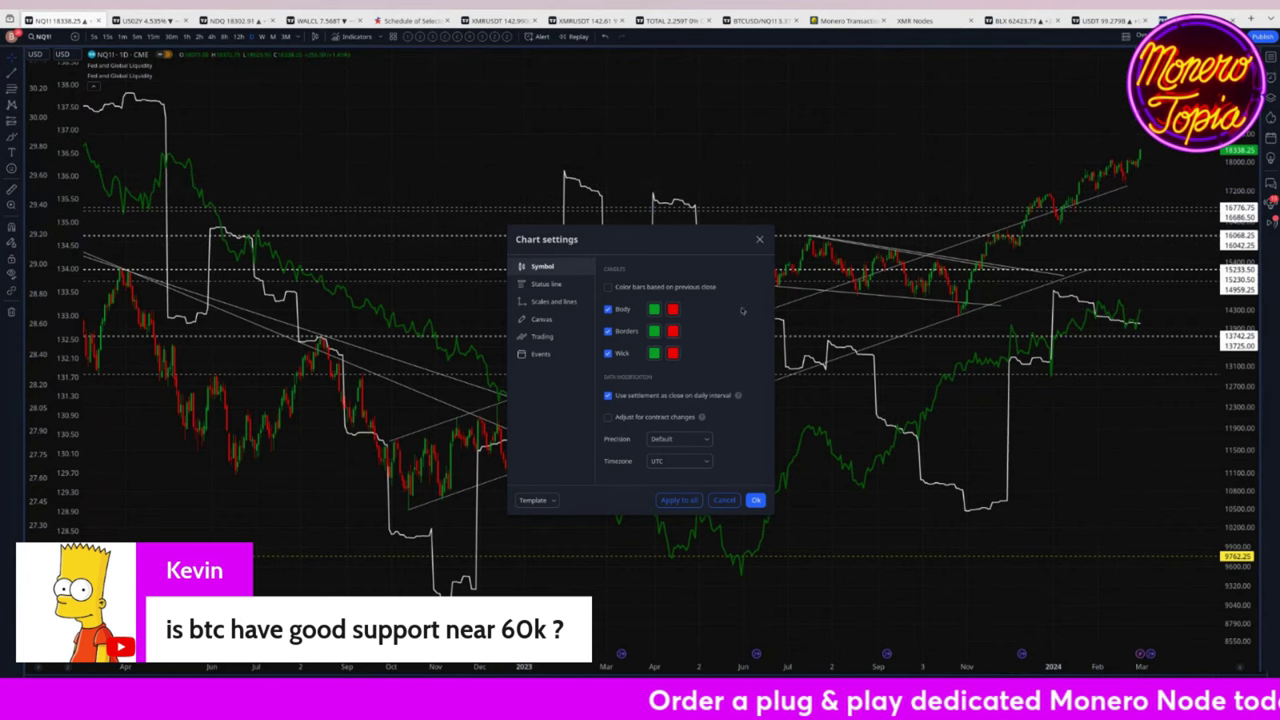
{"action": "left_click", "coordinate": [546, 284]}
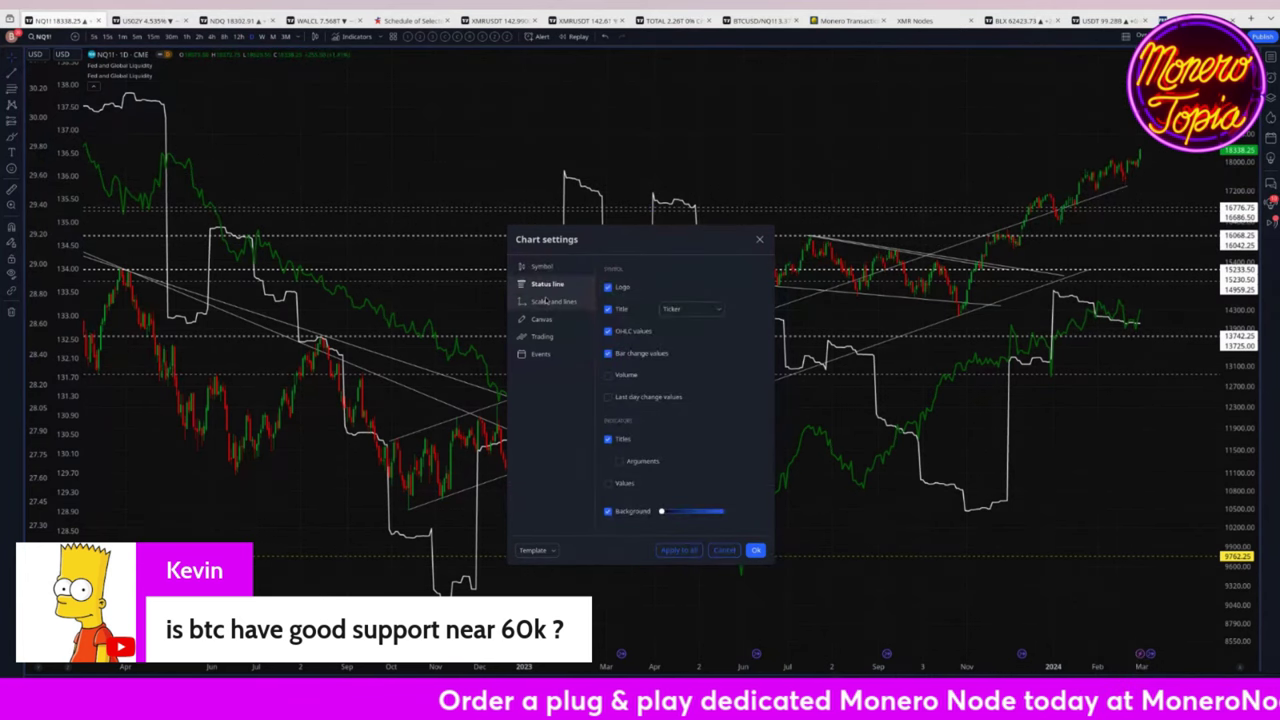
{"action": "left_click", "coordinate": [545, 300]}
{"action": "left_click", "coordinate": [550, 307]}
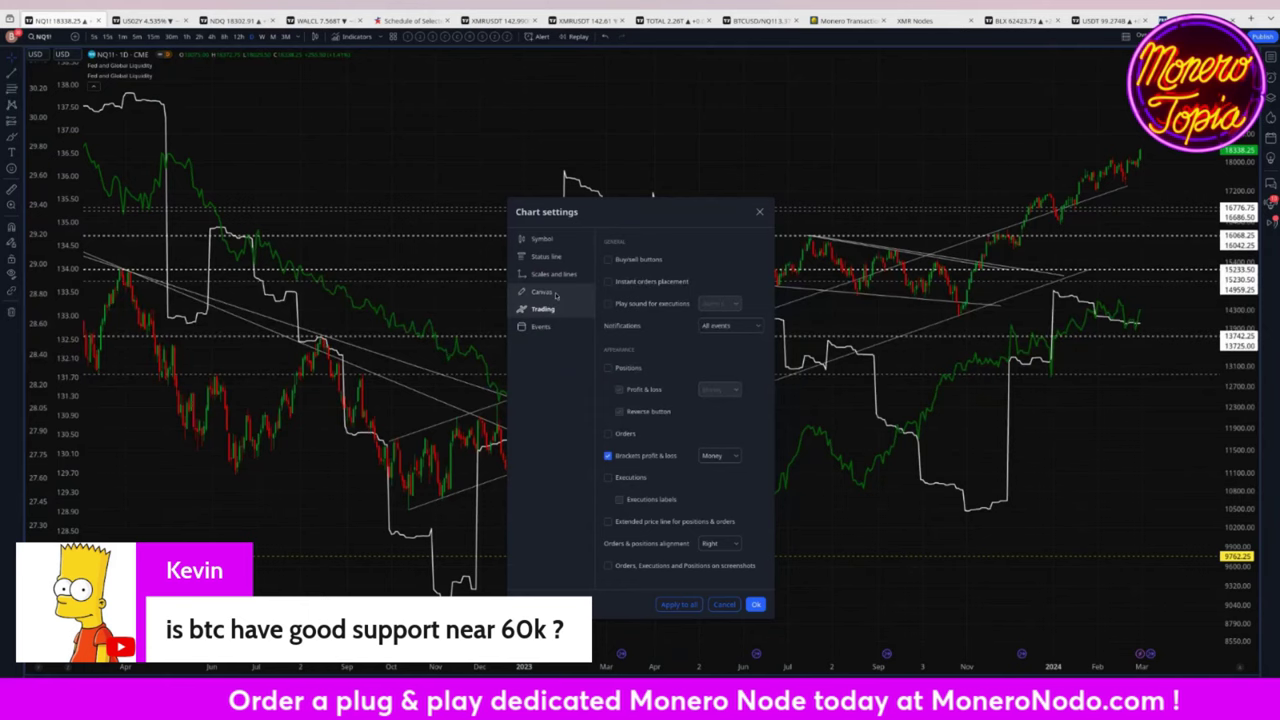
{"action": "left_click", "coordinate": [541, 291]}
{"action": "left_click", "coordinate": [540, 326]}
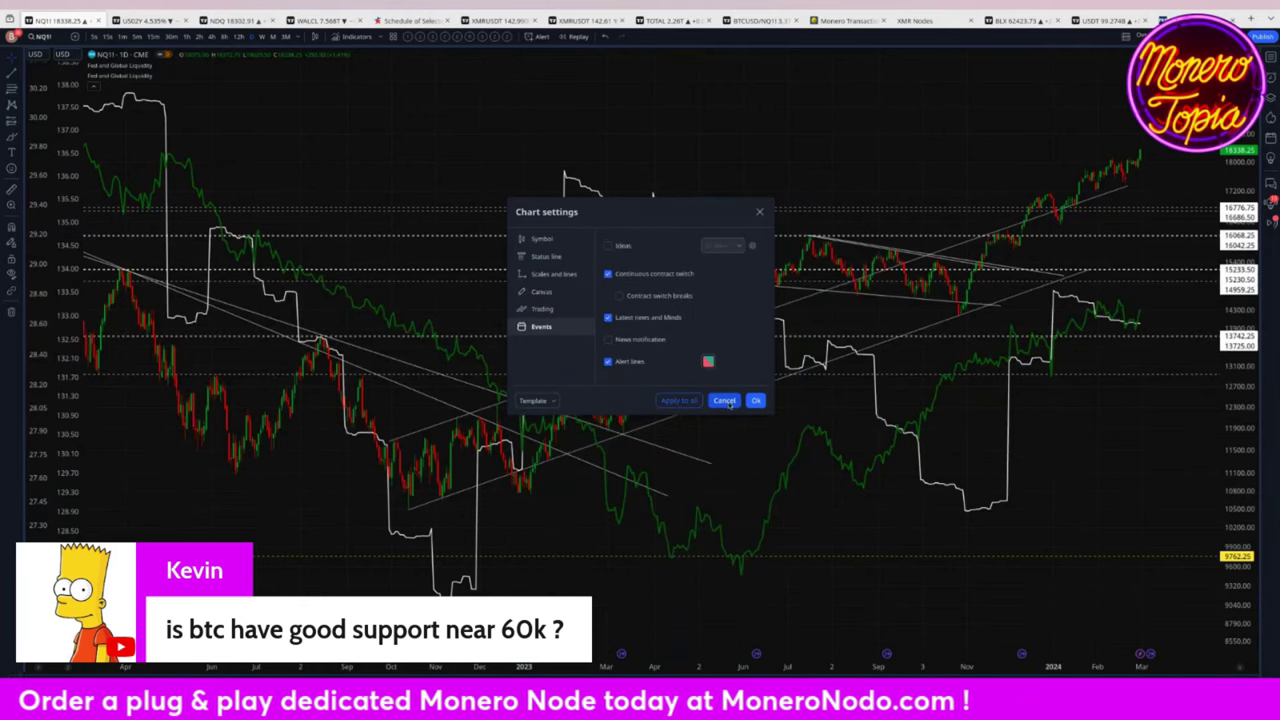
{"action": "left_click", "coordinate": [725, 401]}
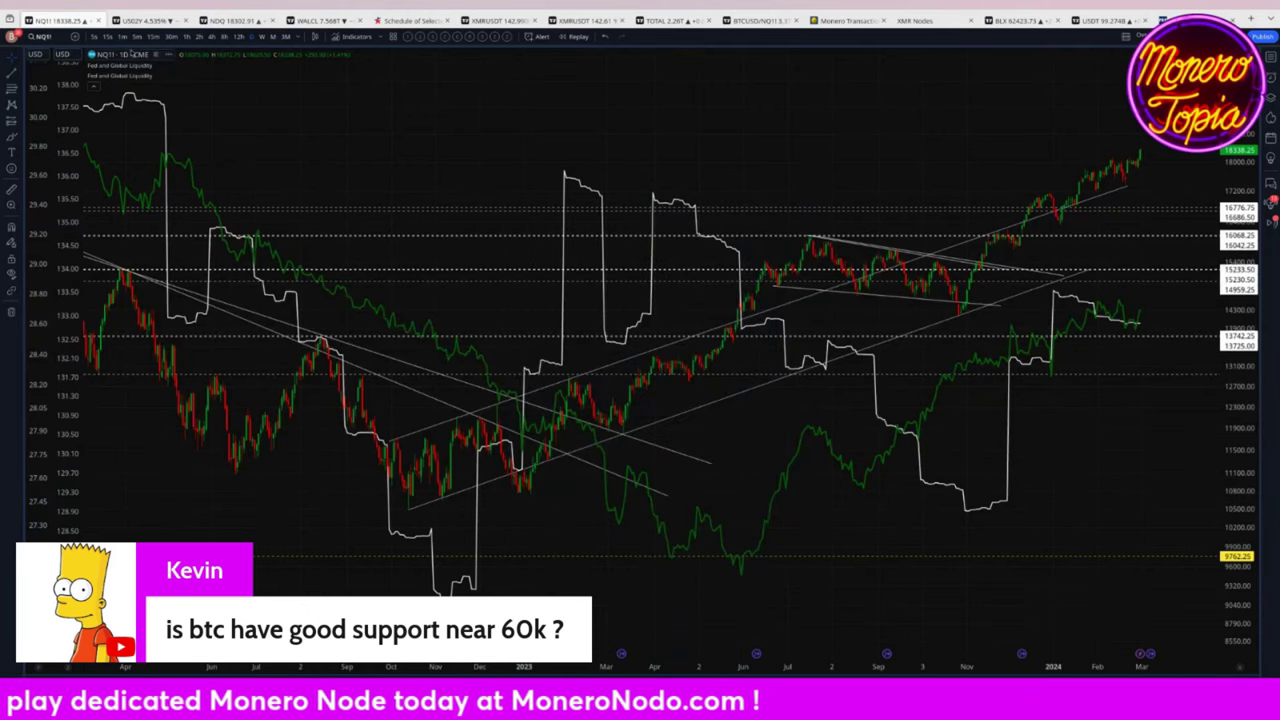
Hide the NQ1! price candles and all drawings on the liquidity chart.
{"action": "left_click", "coordinate": [168, 54]}
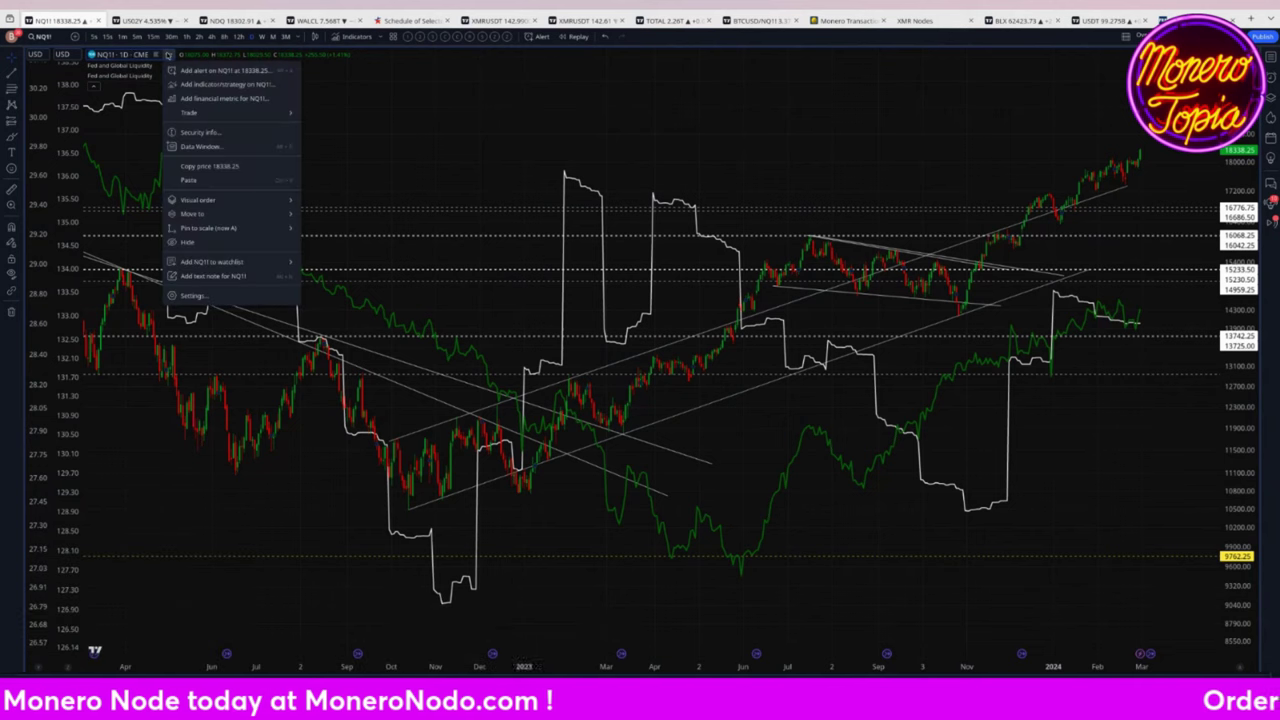
{"action": "mouse_move", "coordinate": [195, 113]}
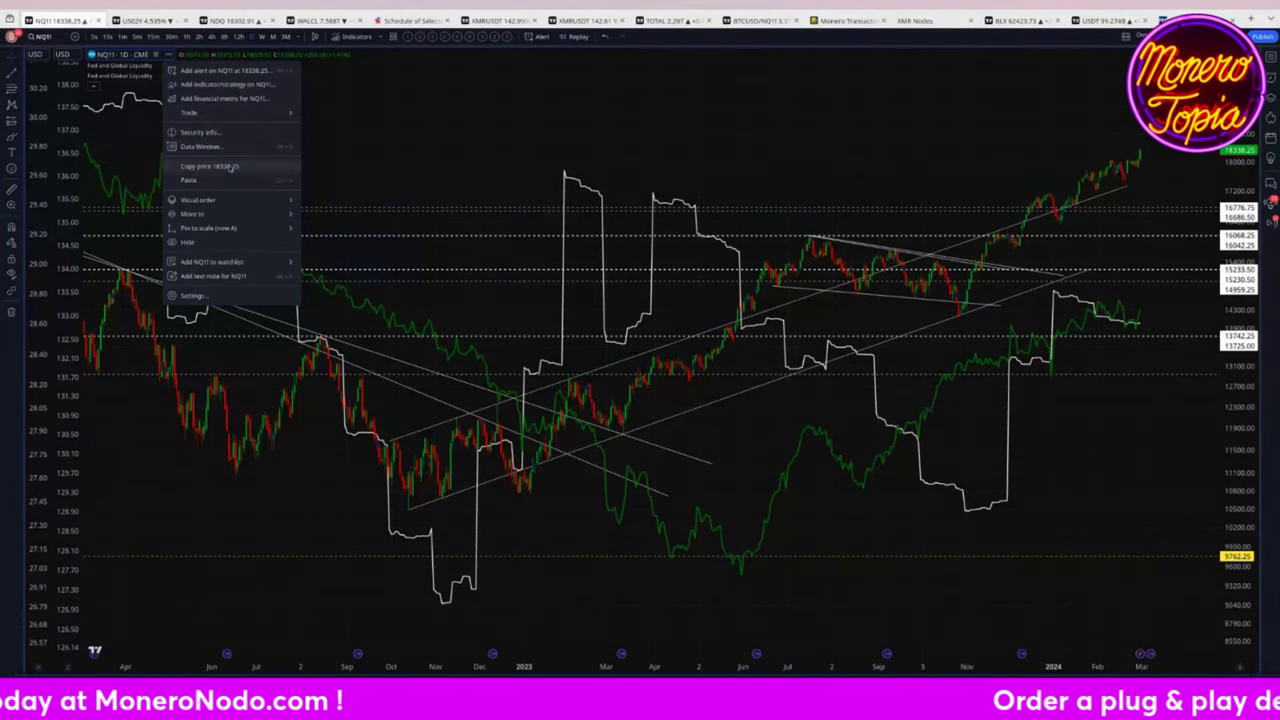
{"action": "left_click", "coordinate": [199, 242]}
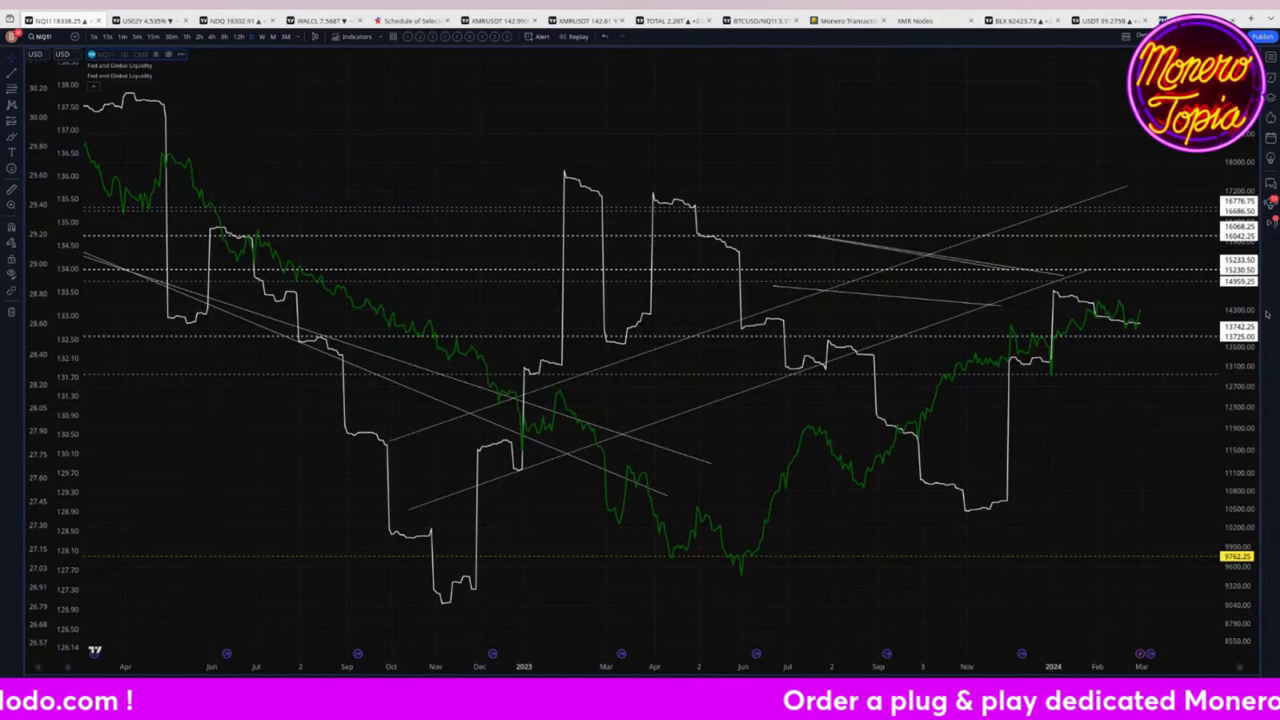
{"action": "left_click_drag", "start_coordinate": [814, 166], "coordinate": [850, 169]}
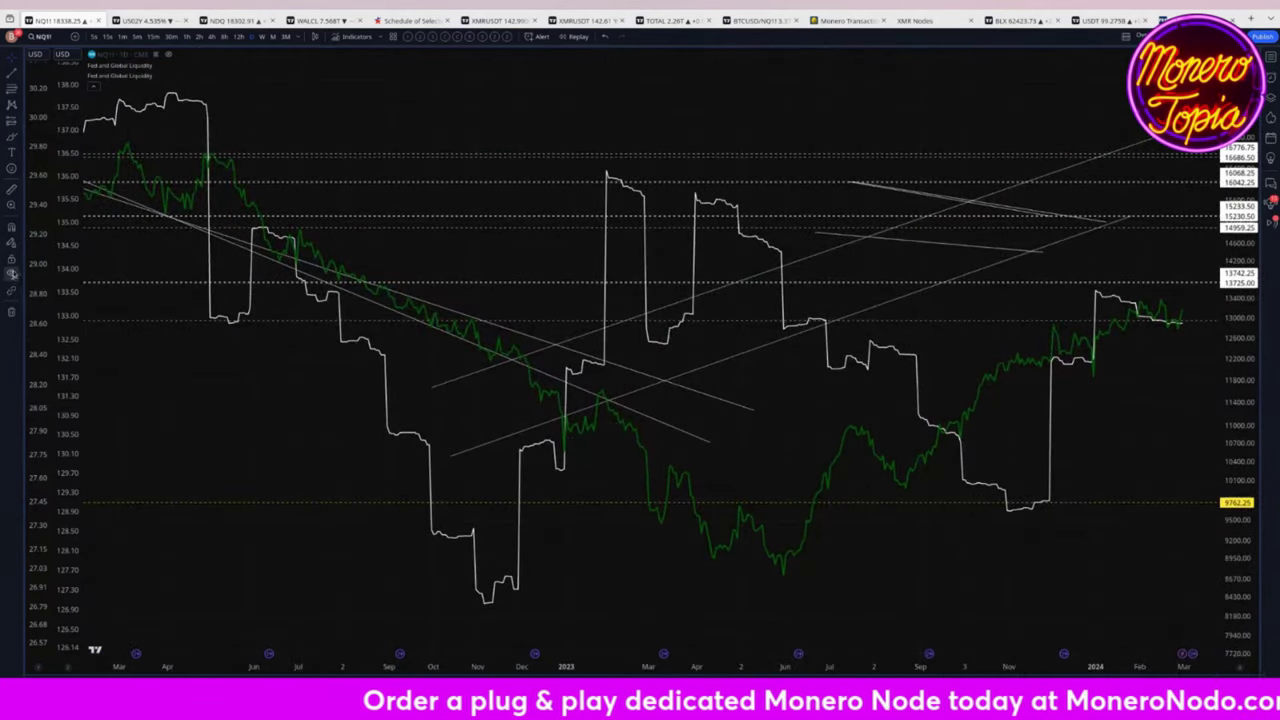
{"action": "left_click", "coordinate": [12, 273]}
Examine the Fed and Global Liquidity lines from late 2022 through early 2024.
{"action": "left_click_drag", "start_coordinate": [1110, 391], "coordinate": [1047, 375]}
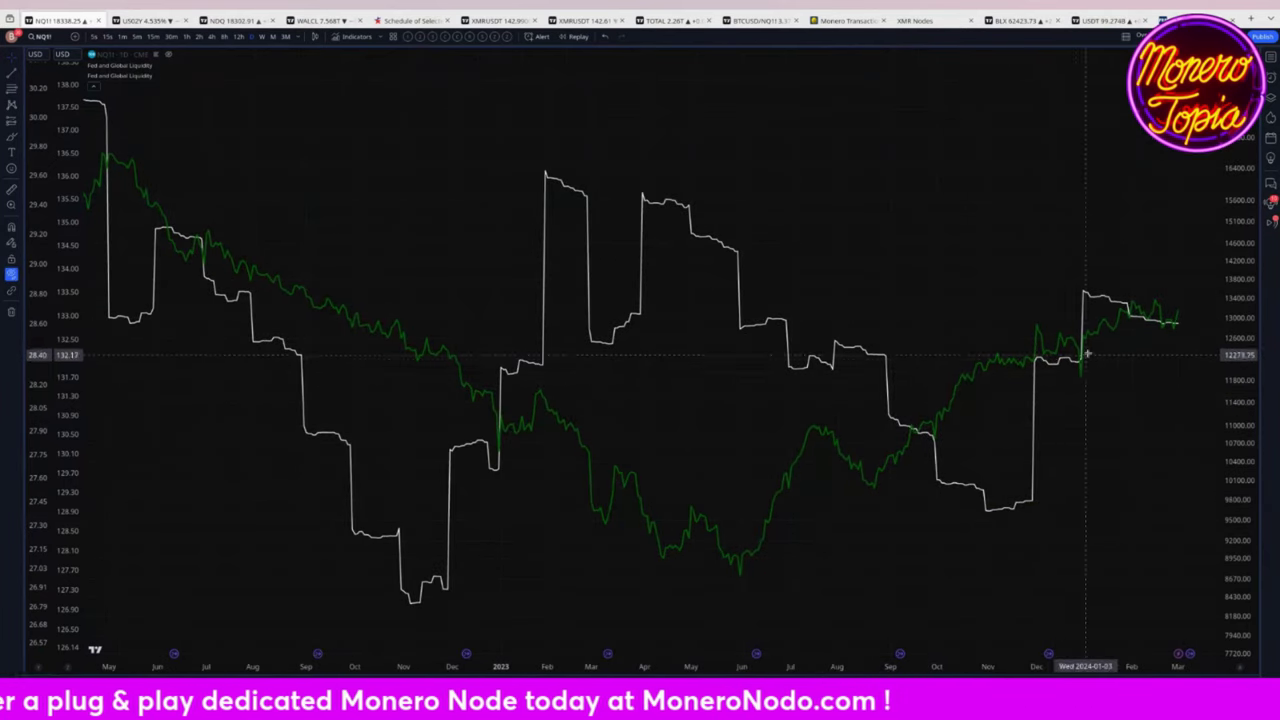
{"action": "scroll", "coordinate": [1190, 360], "scroll_direction": "up", "scroll_amount": 3}
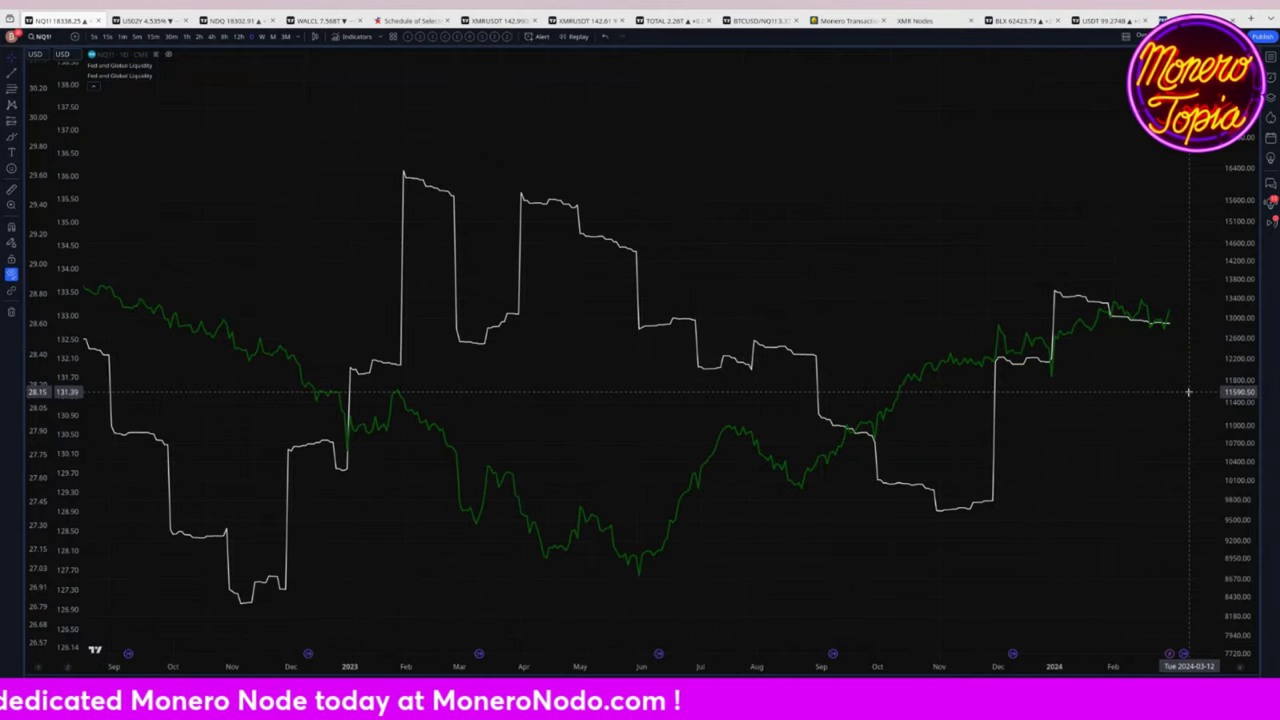
{"action": "scroll", "coordinate": [1183, 388], "scroll_direction": "left", "scroll_amount": 2}
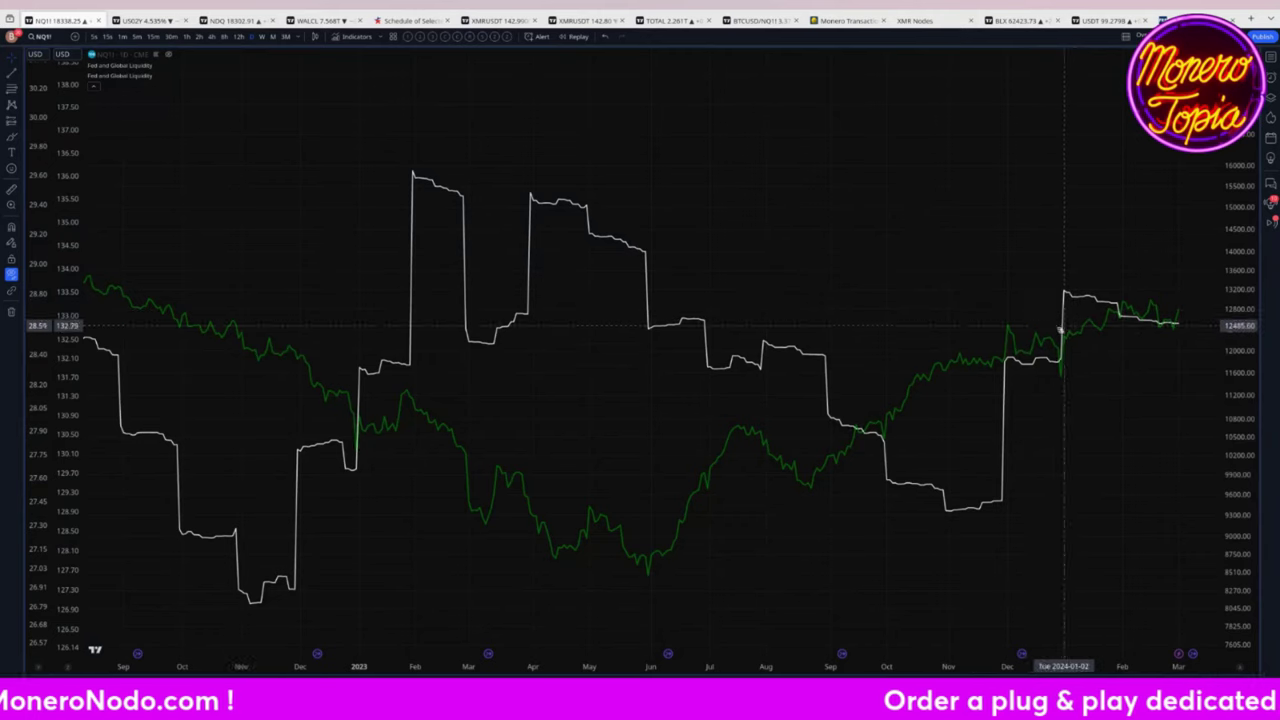
{"action": "left_click_drag", "start_coordinate": [1168, 347], "coordinate": [1114, 331]}
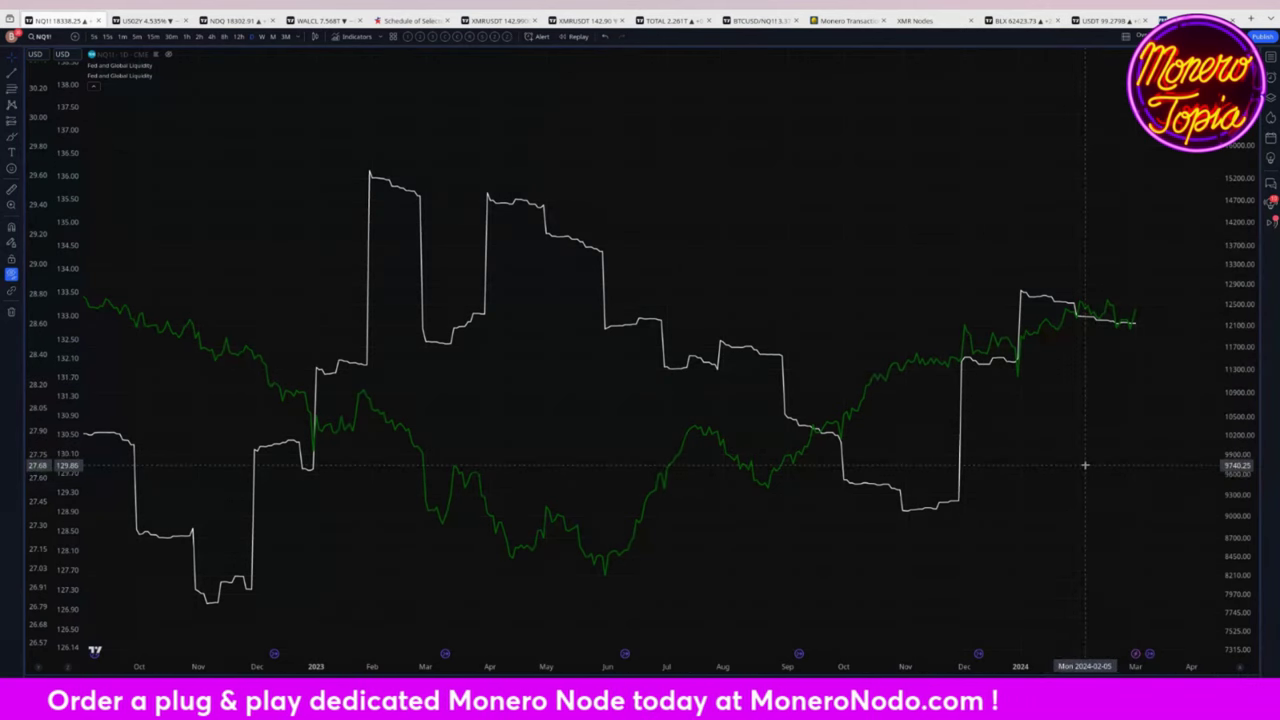
{"action": "scroll", "coordinate": [1130, 410], "scroll_direction": "left", "scroll_amount": 2}
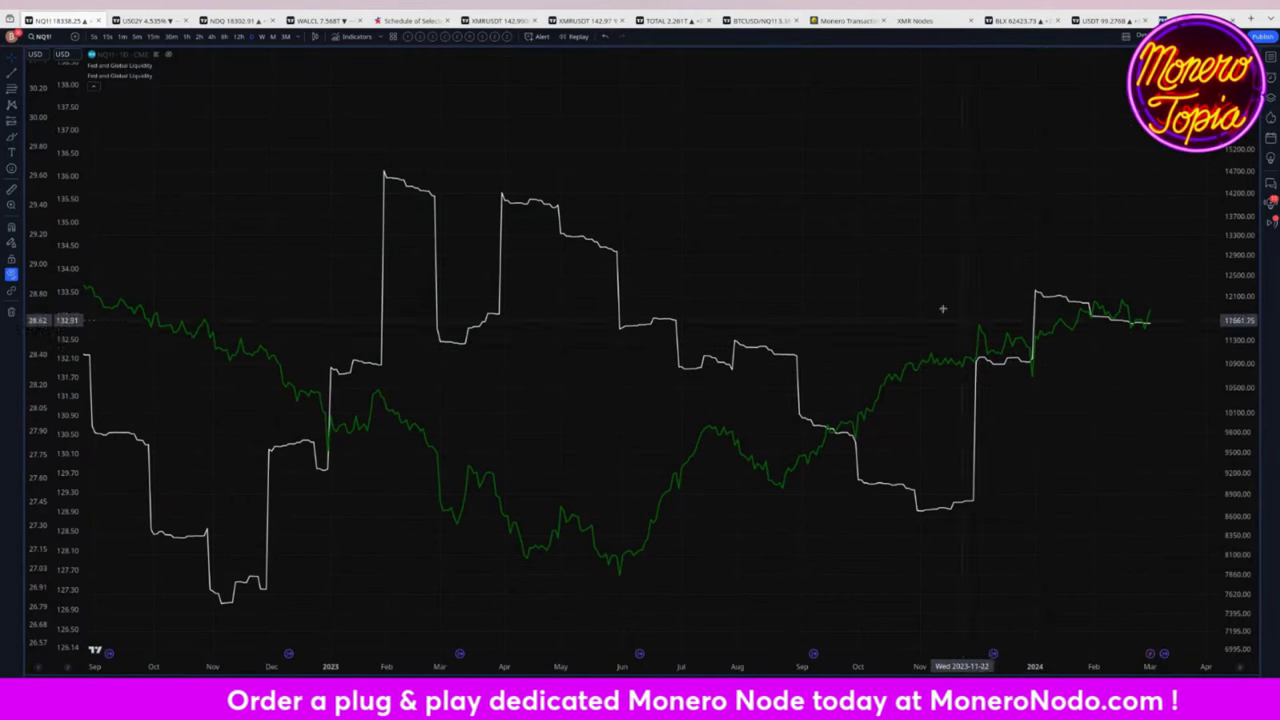
Return to the multi-chart layout and rescale the RRPONTSYD chart to inspect its decline into 2024.
{"action": "key", "text": "alt+Return"}
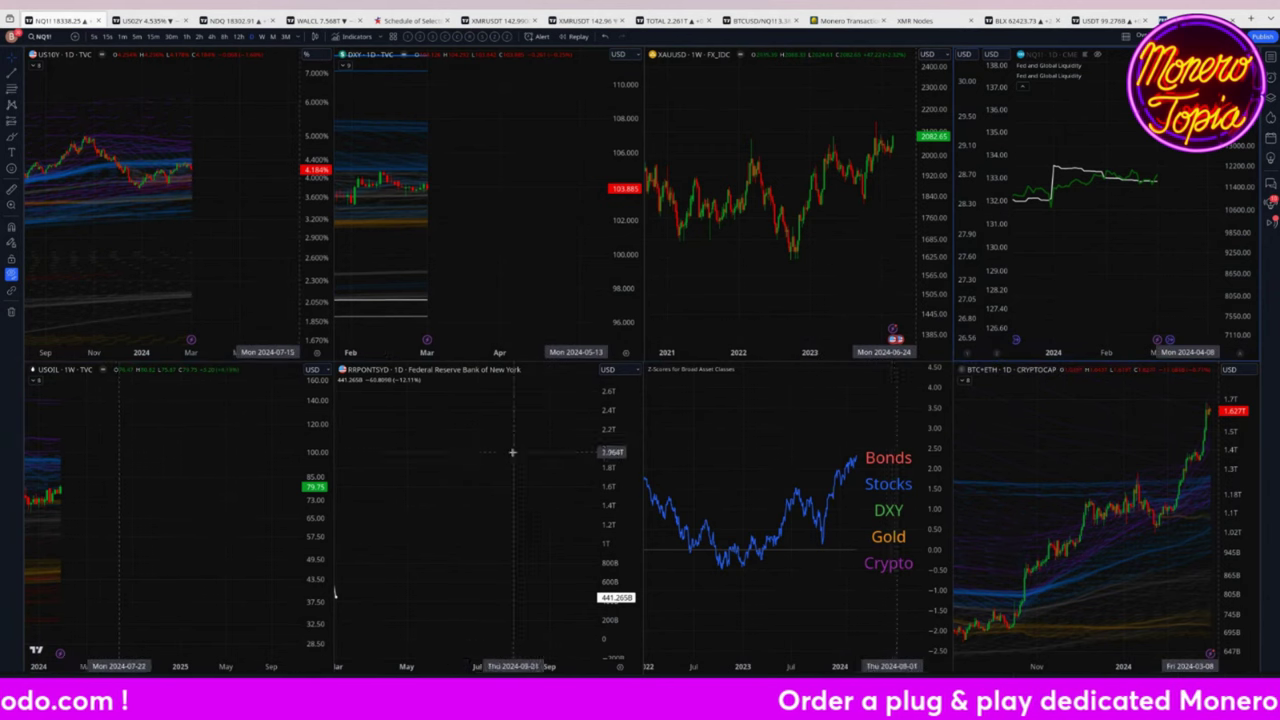
{"action": "scroll", "coordinate": [528, 440], "scroll_direction": "down", "scroll_amount": 5}
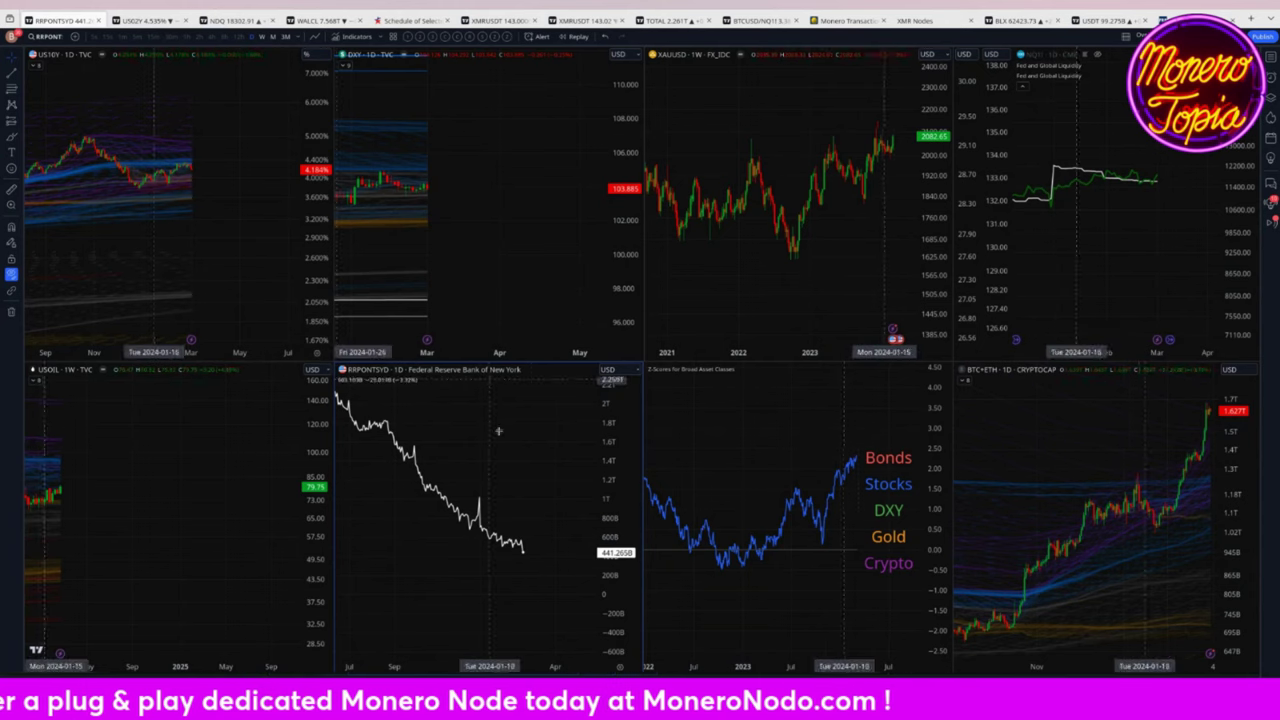
{"action": "left_click_drag", "start_coordinate": [628, 578], "coordinate": [628, 545]}
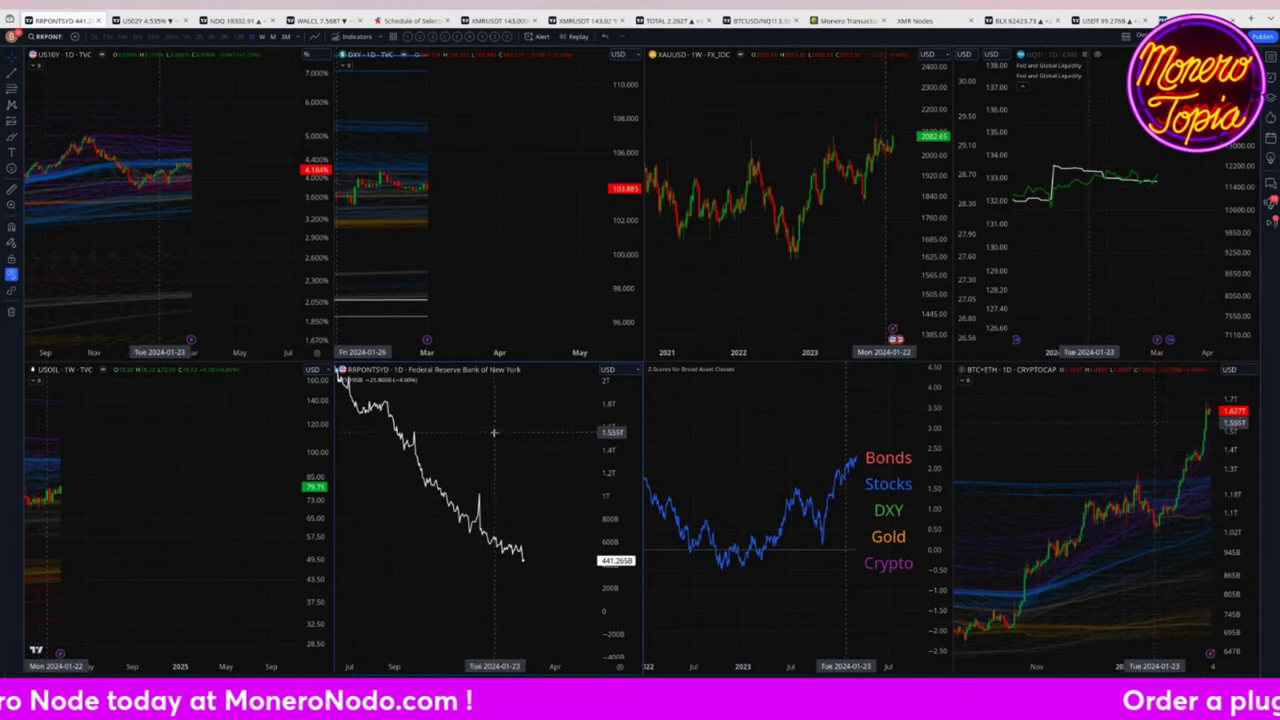
{"action": "left_click_drag", "start_coordinate": [488, 445], "coordinate": [486, 462]}
{"action": "scroll", "coordinate": [486, 462], "scroll_direction": "down", "scroll_amount": 10}
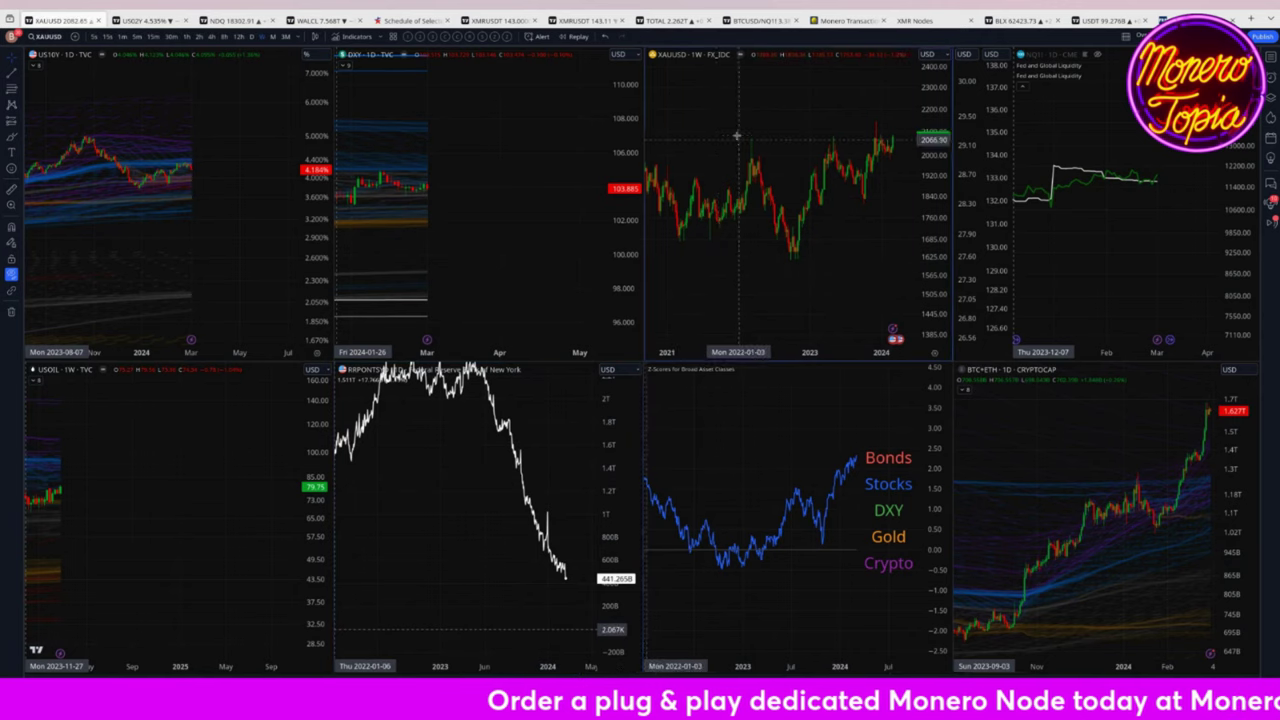
Show the drawings again and maximize the weekly XAUUSD chart, focused on the price action from 2021 to 2024.
{"action": "double_click", "coordinate": [700, 160]}
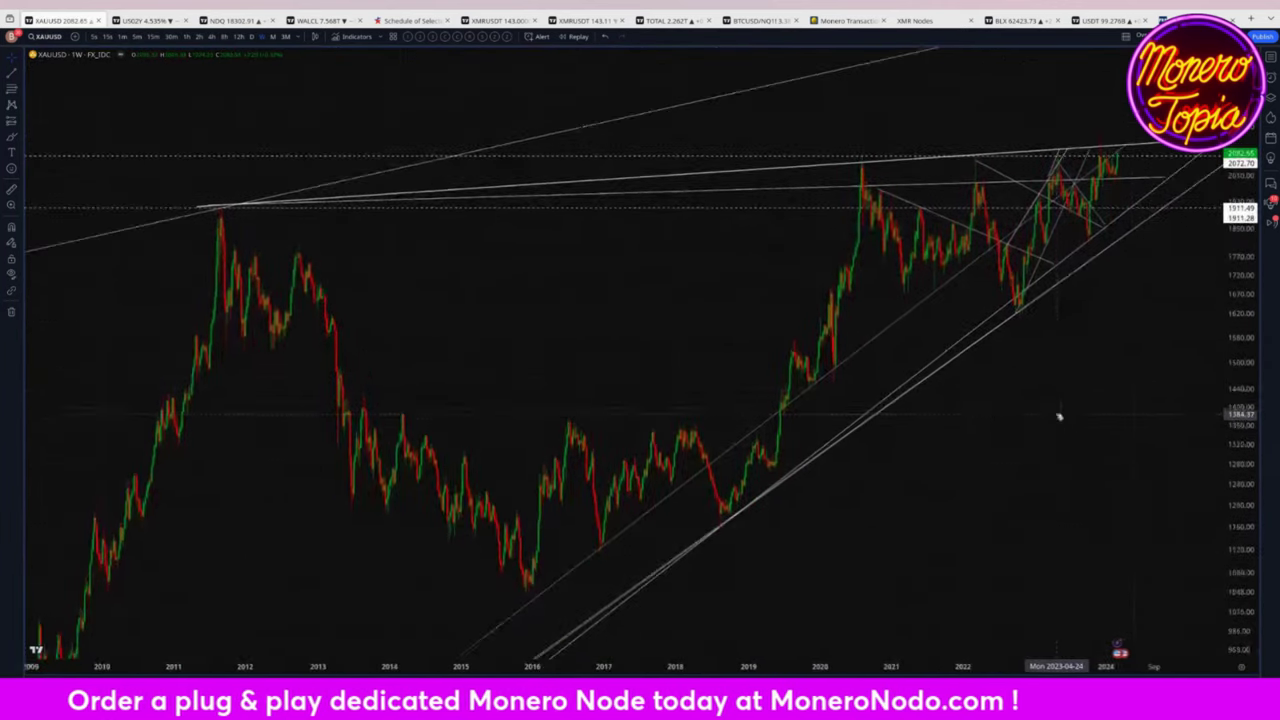
{"action": "scroll", "coordinate": [1060, 434], "scroll_direction": "up", "scroll_amount": 2}
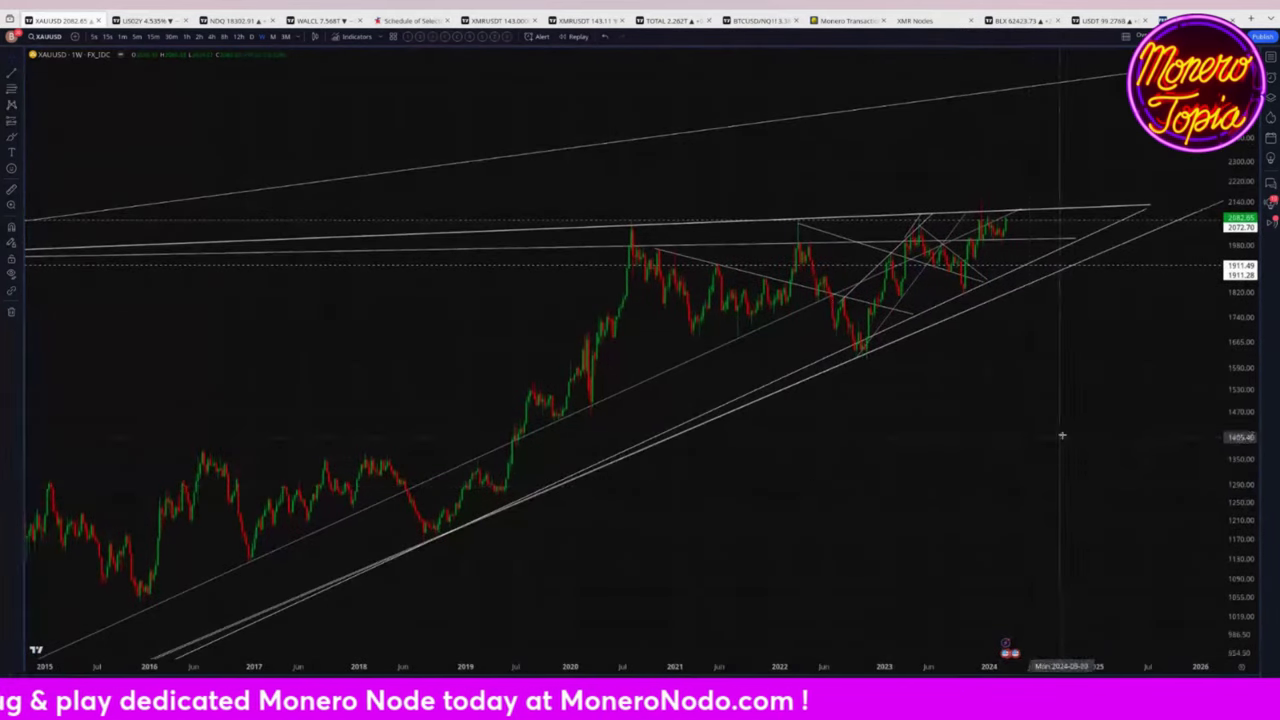
{"action": "scroll", "coordinate": [1061, 441], "scroll_direction": "up", "scroll_amount": 5}
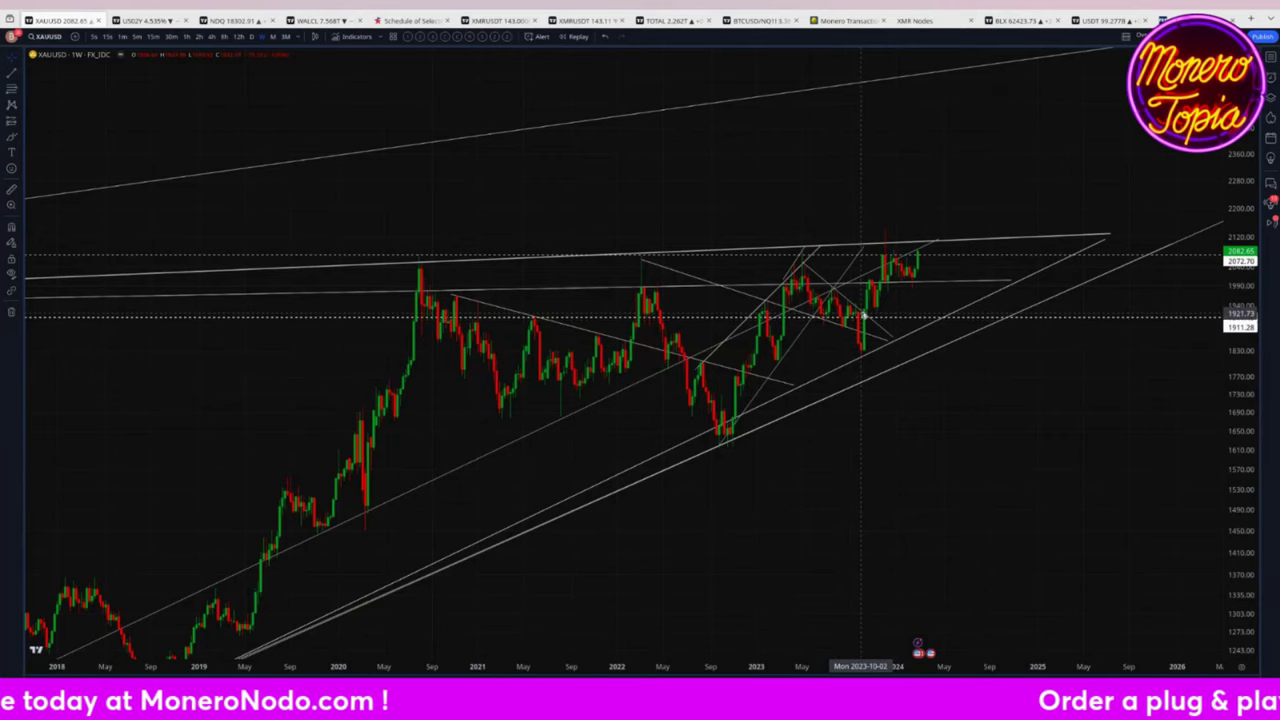
{"action": "scroll", "coordinate": [864, 316], "scroll_direction": "up", "scroll_amount": 5}
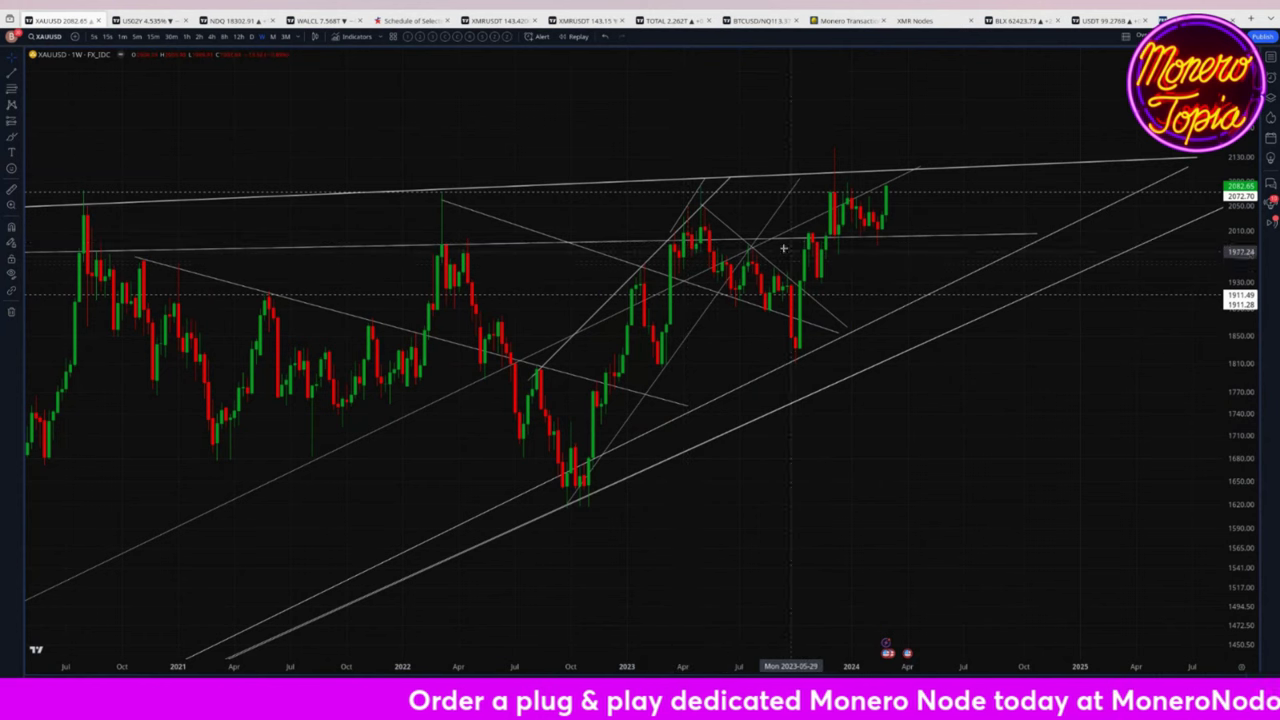
Examine the upper trend line and the converging wedge on the weekly gold chart from 2020 to 2025.
{"action": "scroll", "coordinate": [890, 226], "scroll_direction": "down", "scroll_amount": 3}
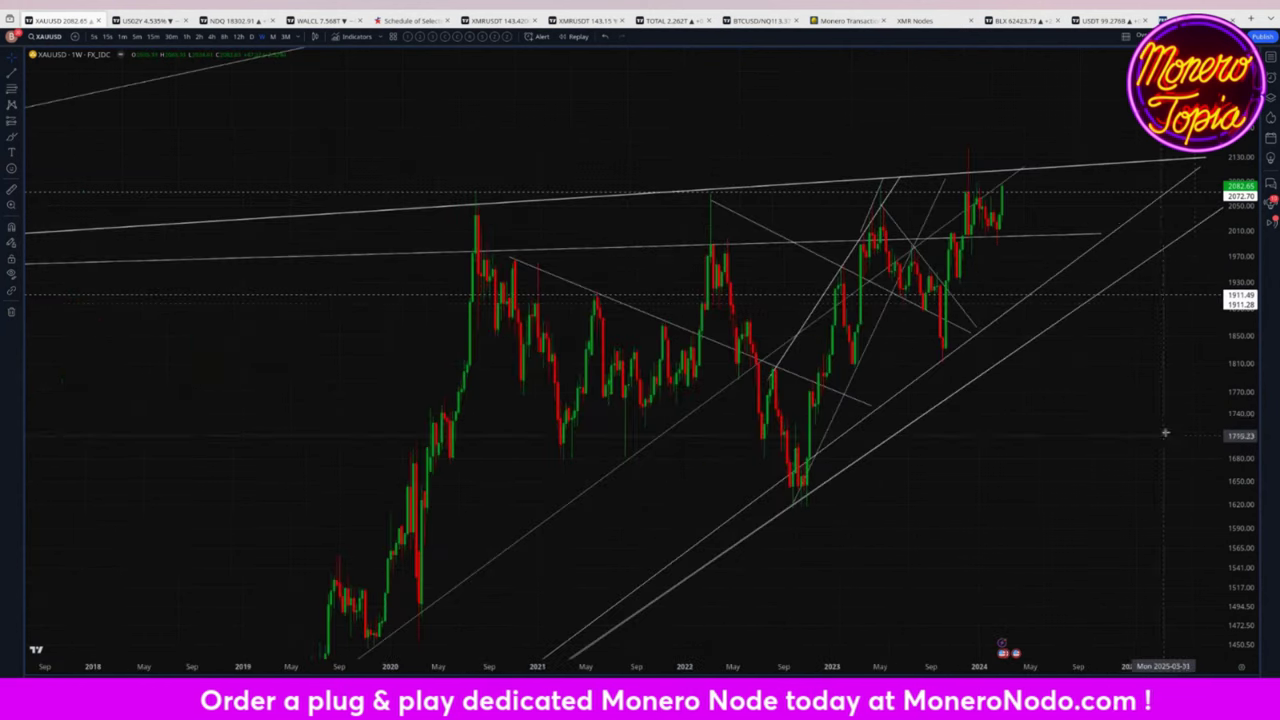
{"action": "left_click", "coordinate": [1082, 162]}
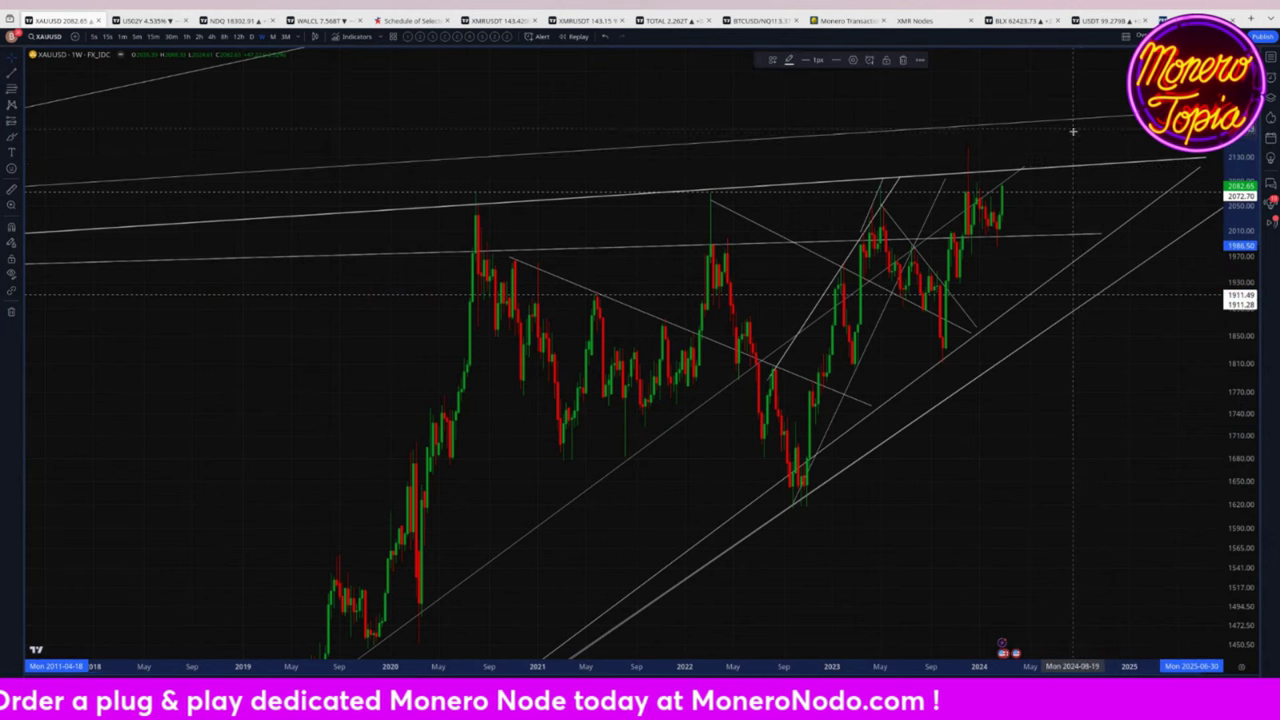
{"action": "scroll", "coordinate": [1131, 400], "scroll_direction": "down", "scroll_amount": 2}
{"action": "scroll", "coordinate": [1131, 400], "scroll_direction": "right", "scroll_amount": 3}
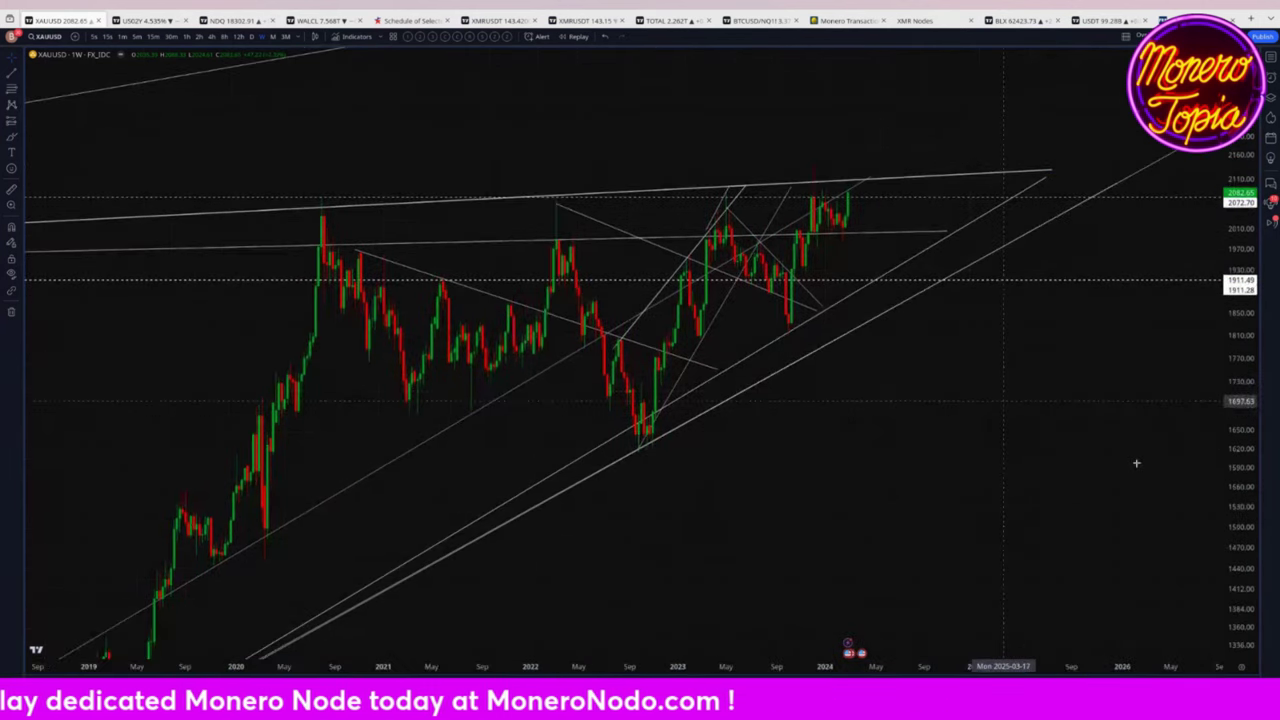
{"action": "scroll", "coordinate": [1100, 520], "scroll_direction": "down", "scroll_amount": 1}
{"action": "scroll", "coordinate": [1042, 459], "scroll_direction": "down", "scroll_amount": 2}
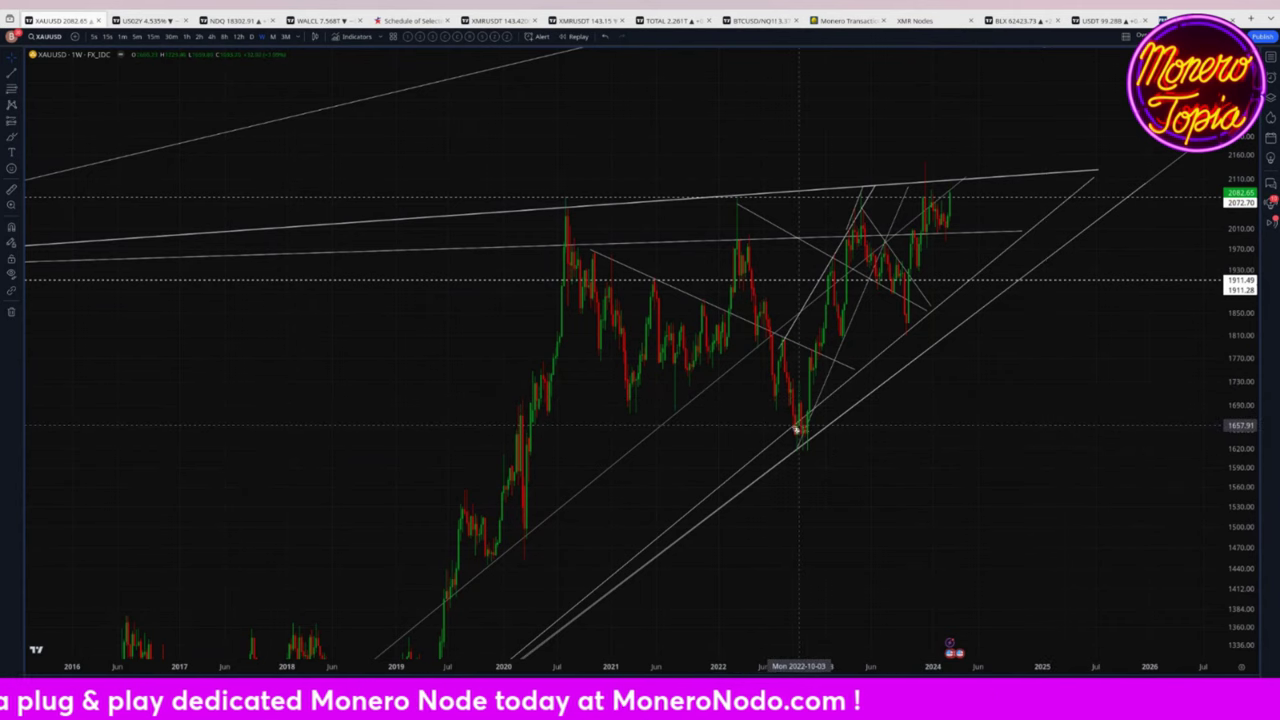
Measure gold's price rise from about 1,625 near the late-2022 low to the upper trend line, and clear the measurement.
{"action": "left_click", "coordinate": [838, 445], "text": "shift"}
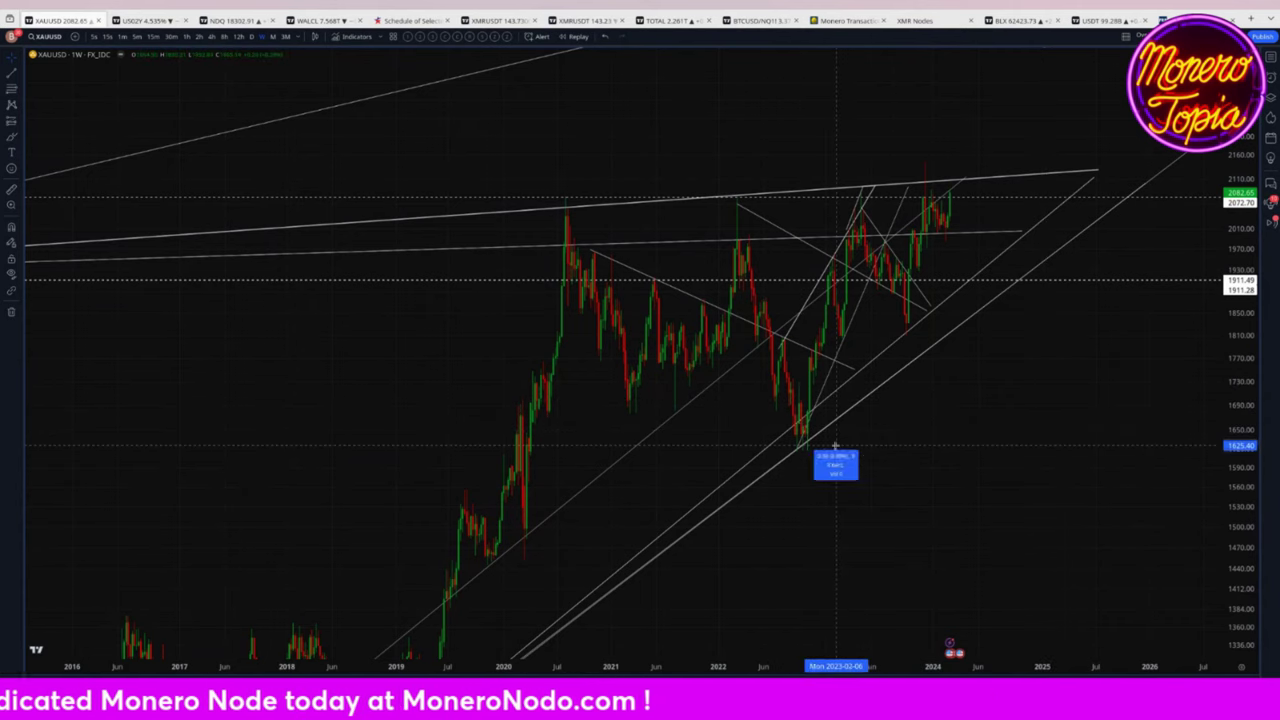
{"action": "left_click", "coordinate": [868, 183]}
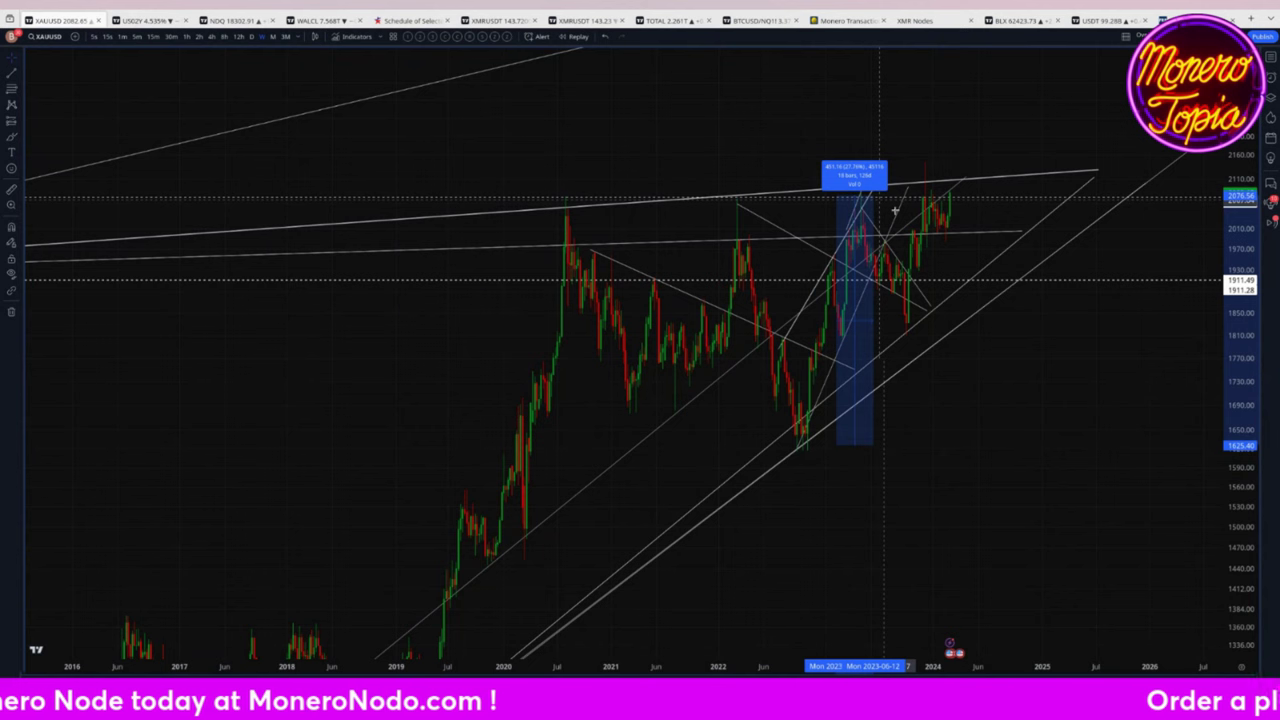
{"action": "left_click", "coordinate": [1020, 358]}
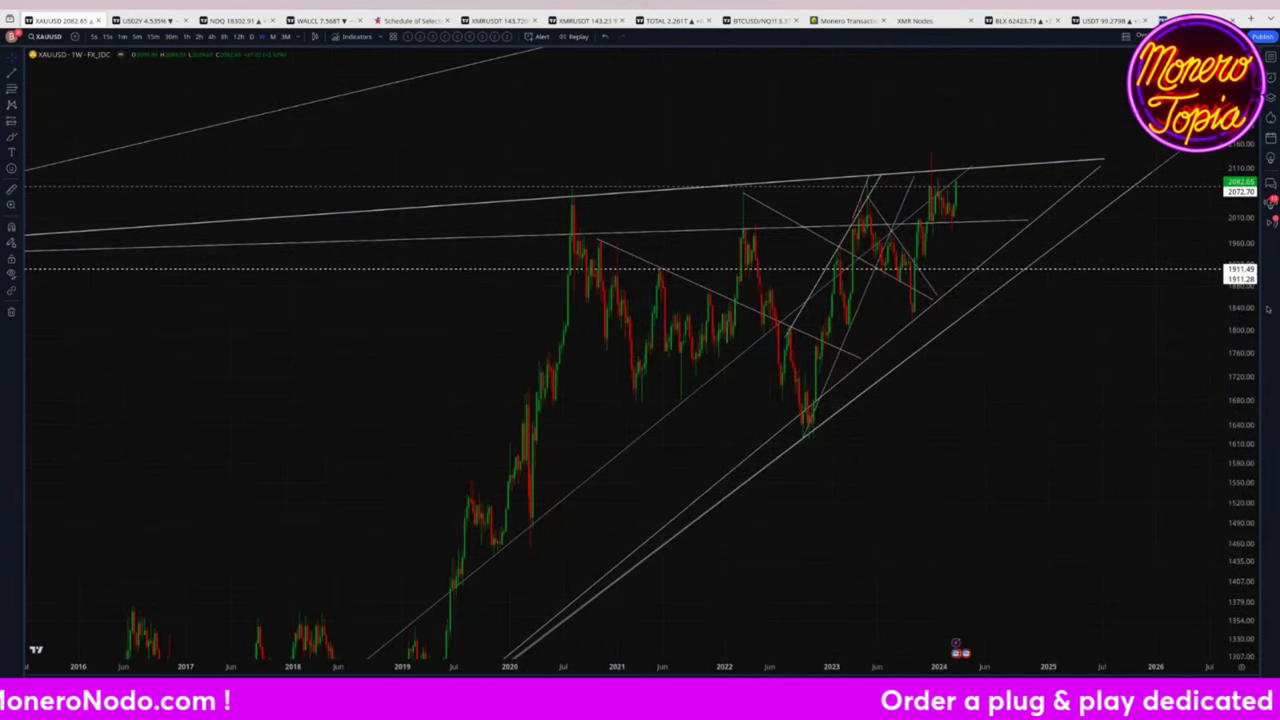
{"action": "left_click_drag", "start_coordinate": [1252, 266], "coordinate": [899, 310]}
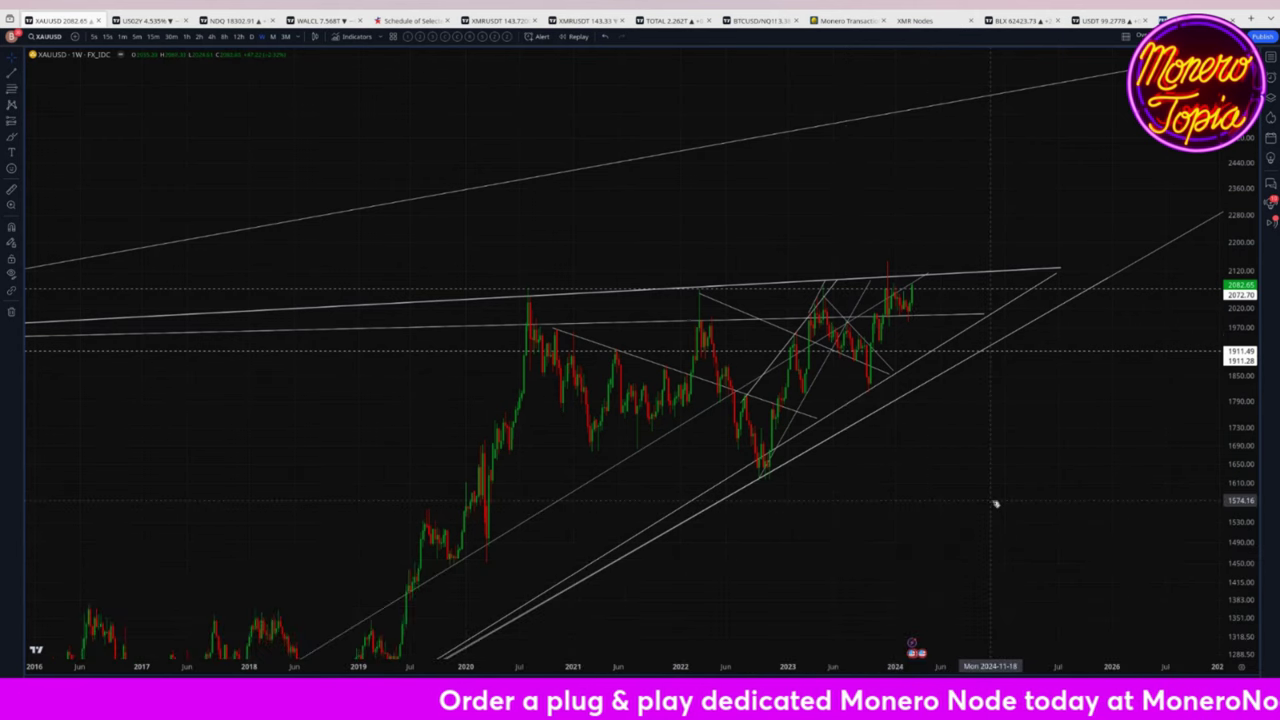
Examine where the gold wedge's trend lines converge in 2025, in both the multi-chart layout and the maximized chart.
{"action": "key", "text": "alt+Return"}
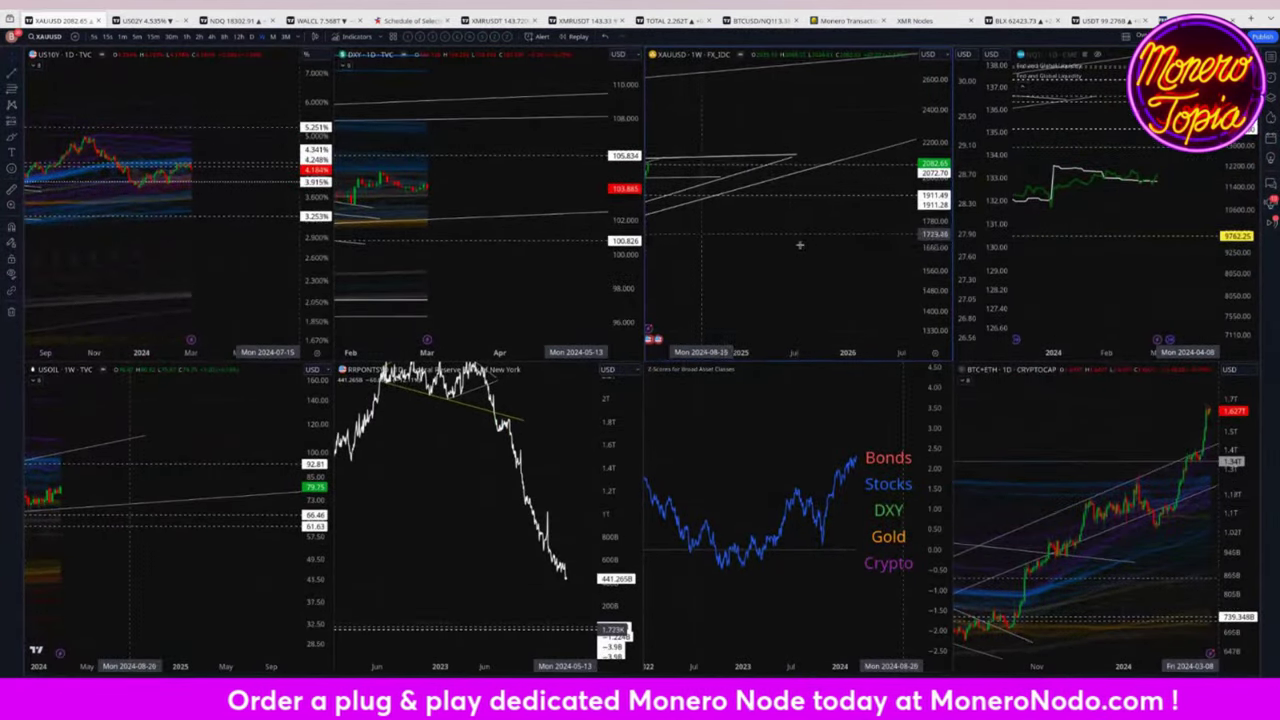
{"action": "left_click_drag", "start_coordinate": [808, 268], "coordinate": [860, 302]}
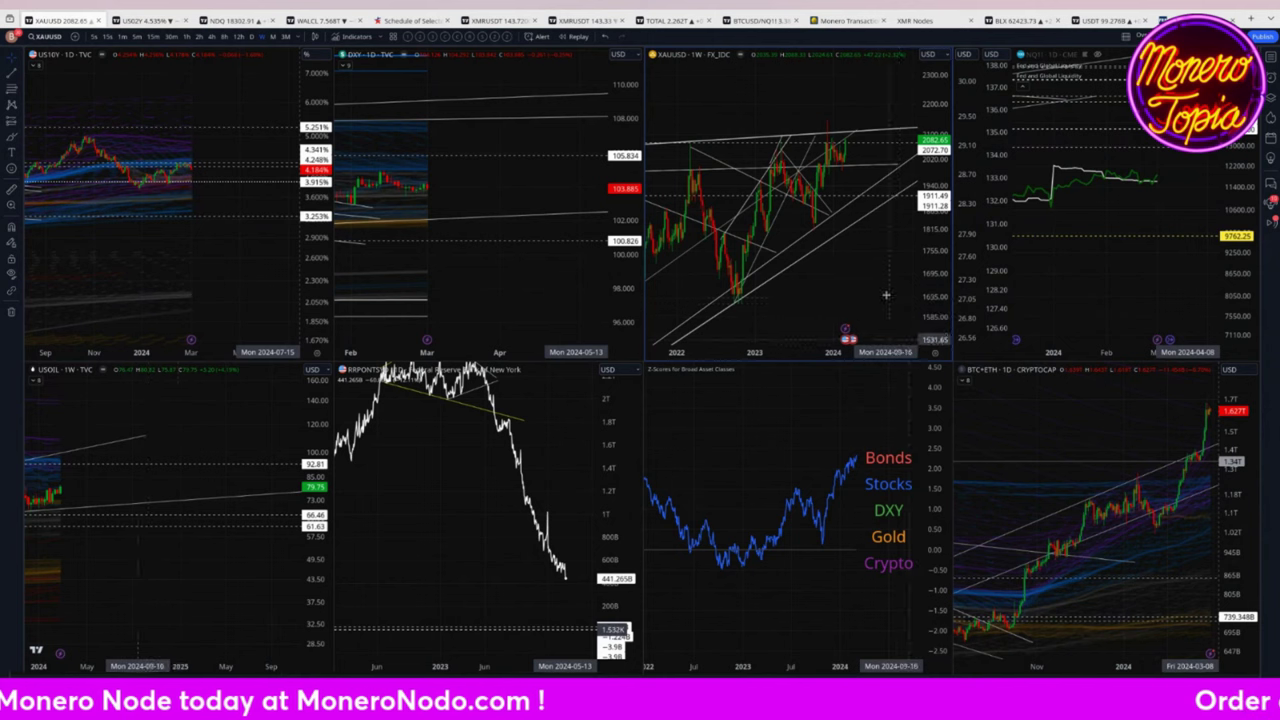
{"action": "left_click_drag", "start_coordinate": [936, 268], "coordinate": [849, 268]}
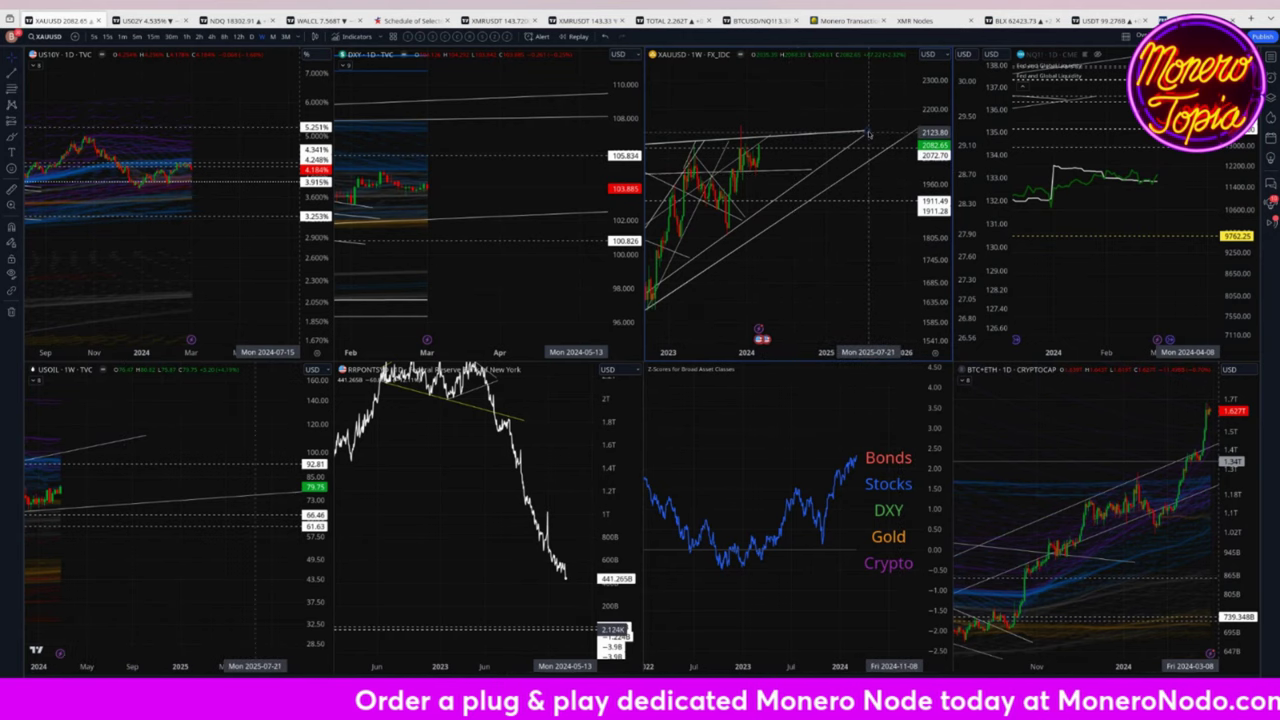
{"action": "scroll", "coordinate": [810, 200], "scroll_direction": "right", "scroll_amount": 3}
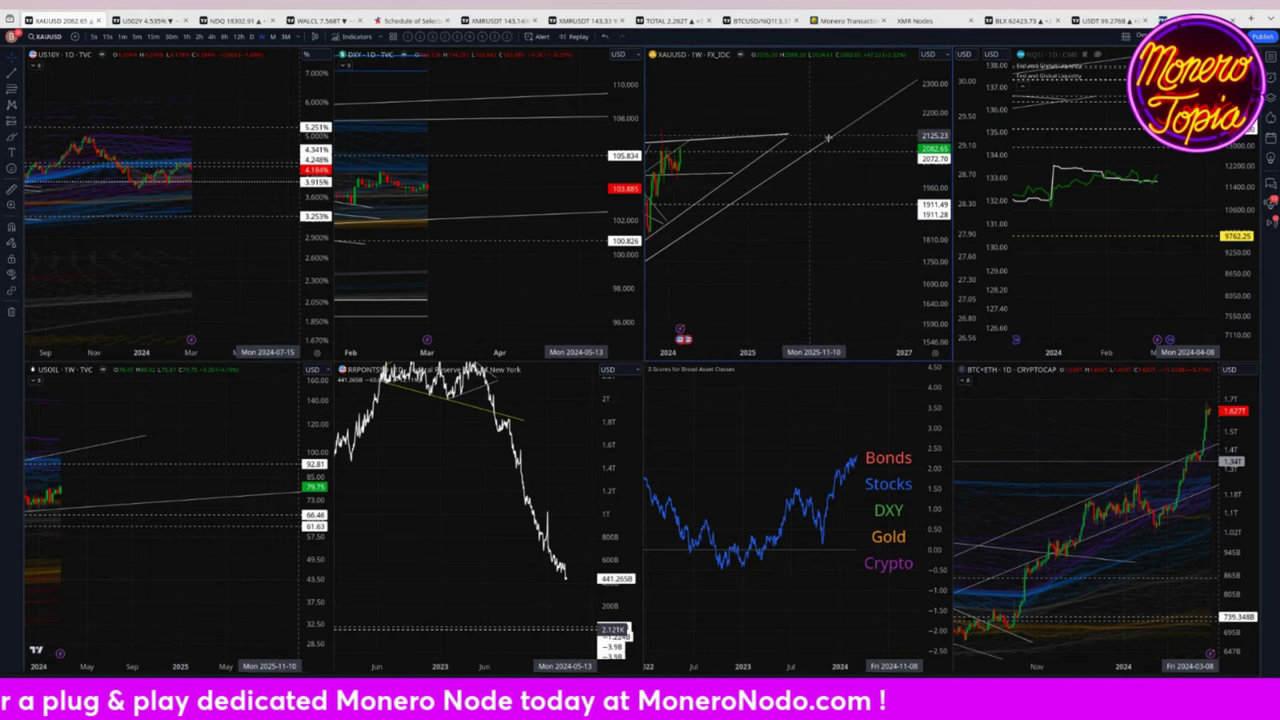
{"action": "scroll", "coordinate": [826, 256], "scroll_direction": "left", "scroll_amount": 2}
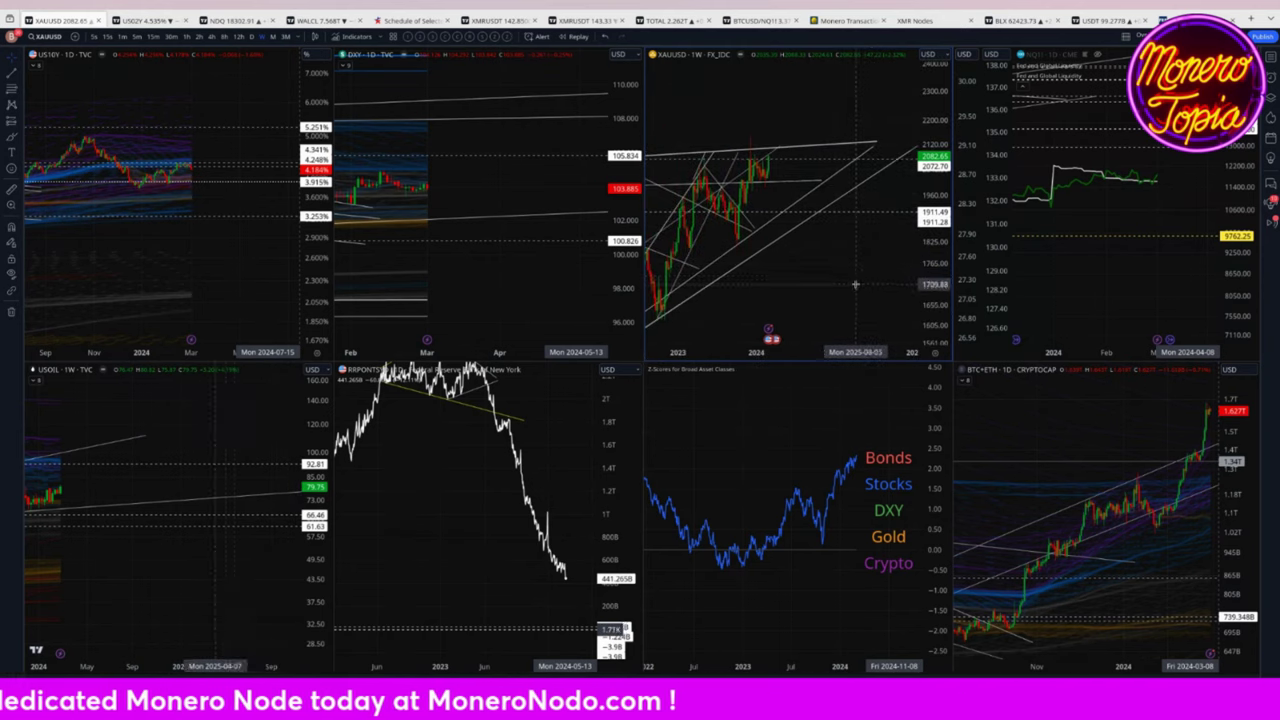
{"action": "scroll", "coordinate": [816, 256], "scroll_direction": "left", "scroll_amount": 2}
{"action": "key", "text": "alt+Return"}
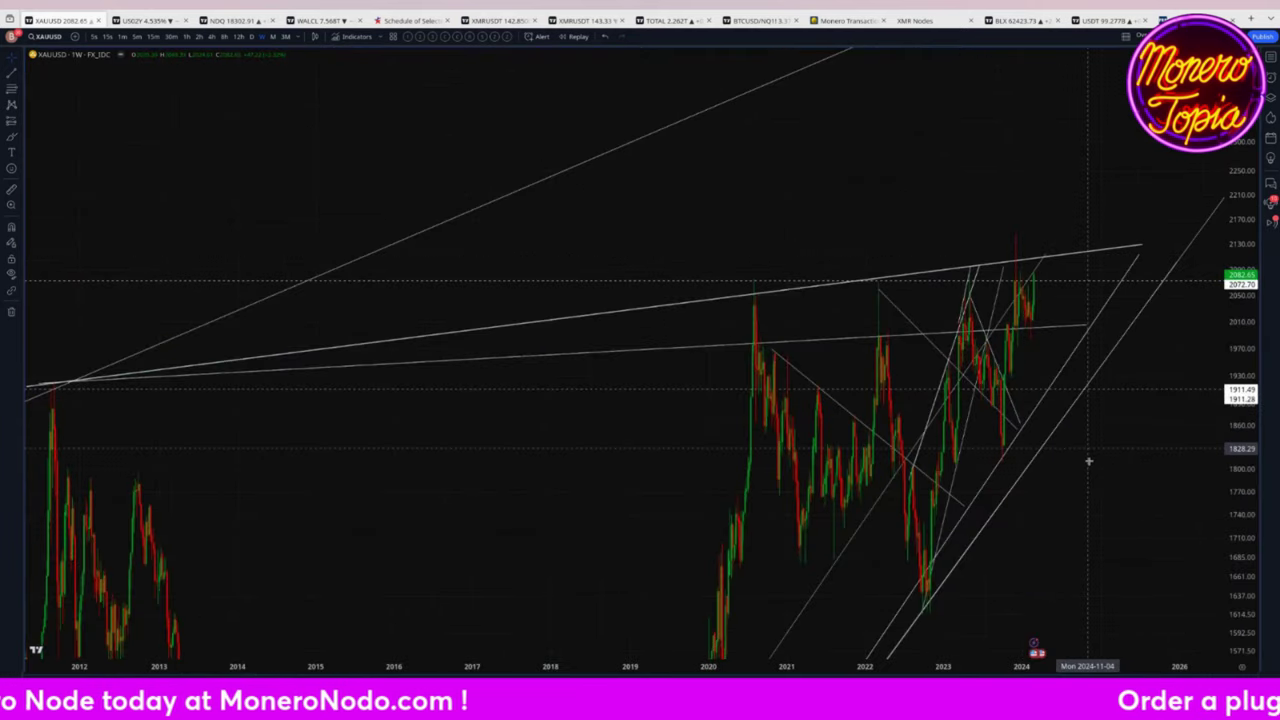
{"action": "scroll", "coordinate": [1088, 457], "scroll_direction": "up", "scroll_amount": 3}
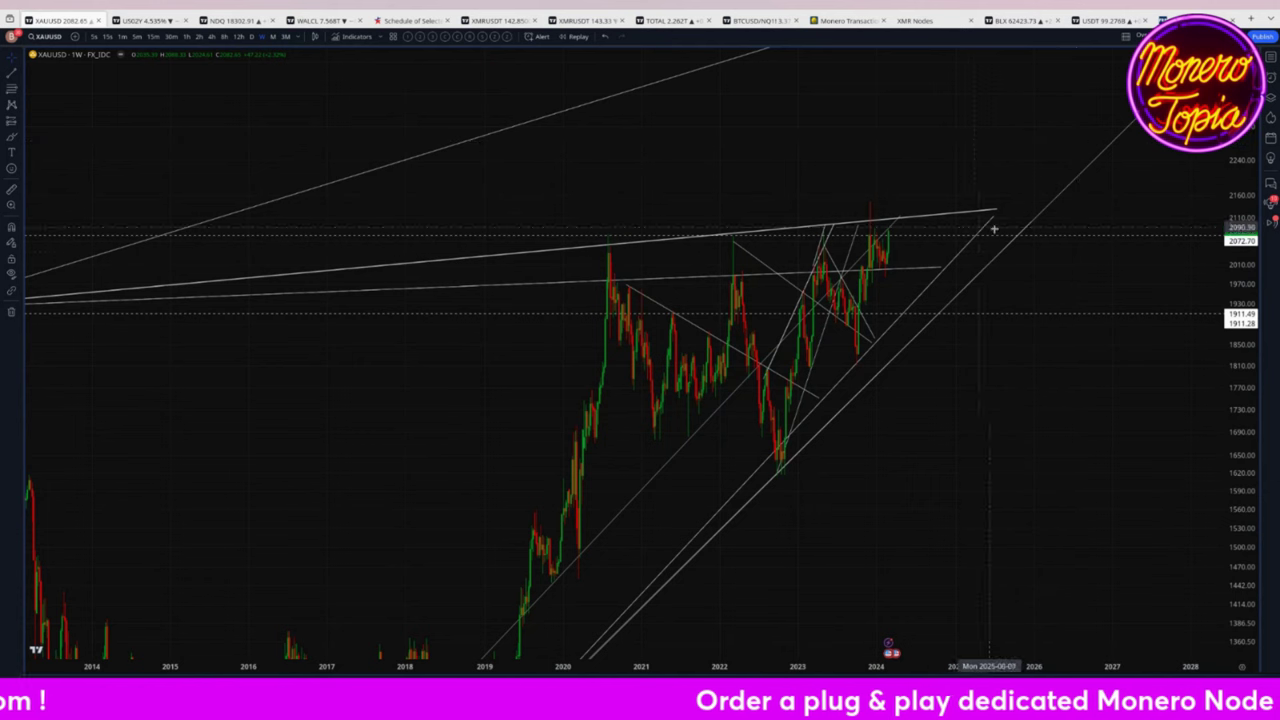
{"action": "key", "text": "alt+Return"}
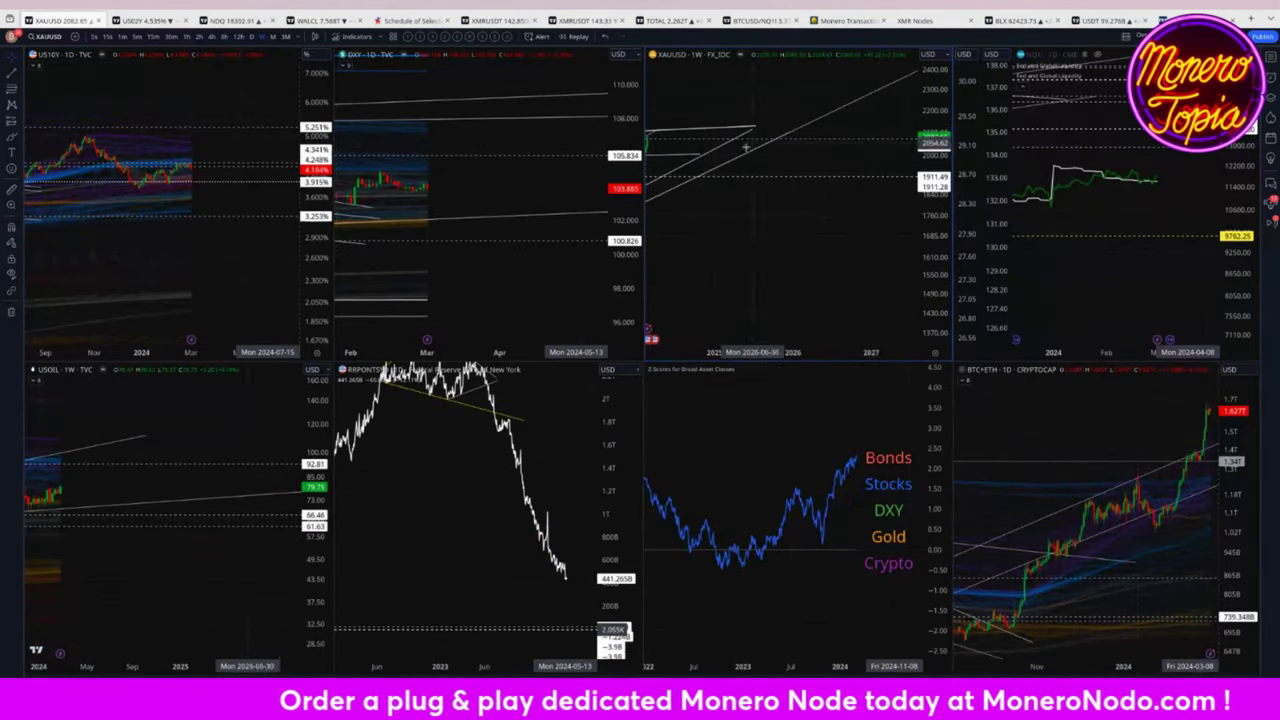
Switch to the bonds layout and examine the Treasury constant maturity rates from late 2020 to 2024 in a maximized view.
{"action": "left_click", "coordinate": [148, 20]}
{"action": "left_click", "coordinate": [1100, 430]}
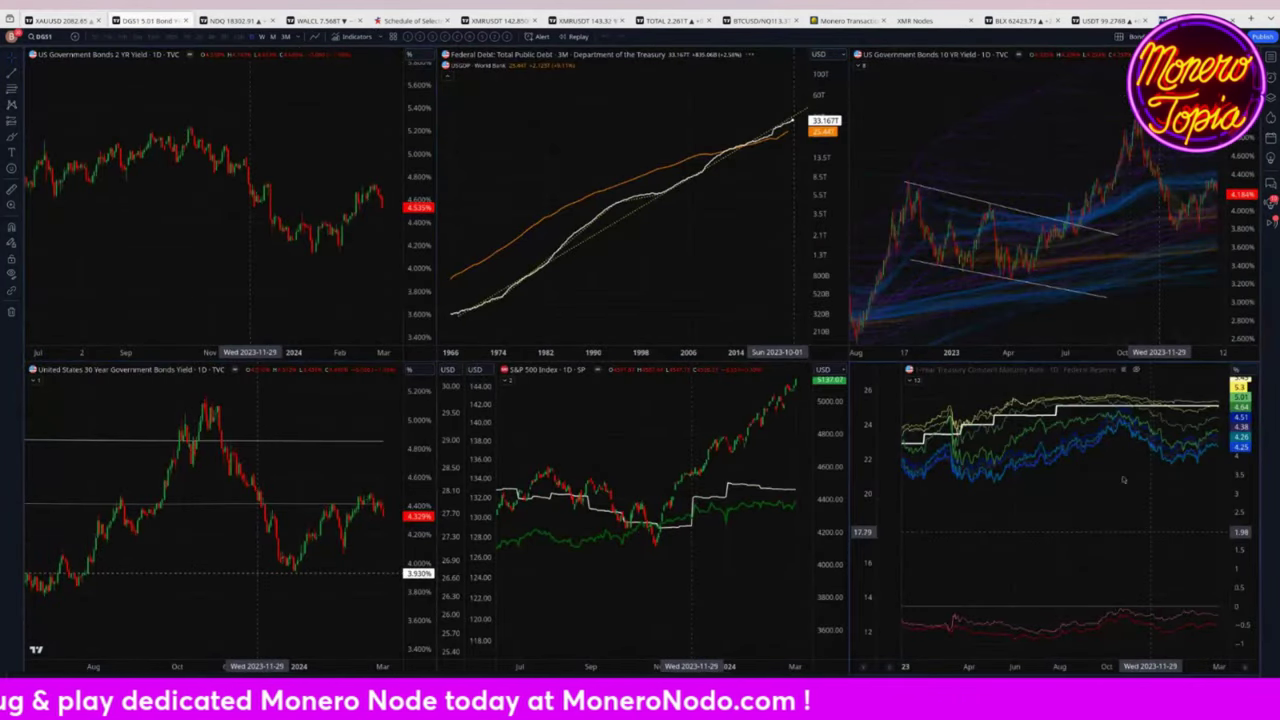
{"action": "key", "text": "alt+Return"}
{"action": "left_click_drag", "start_coordinate": [1085, 423], "coordinate": [1014, 563]}
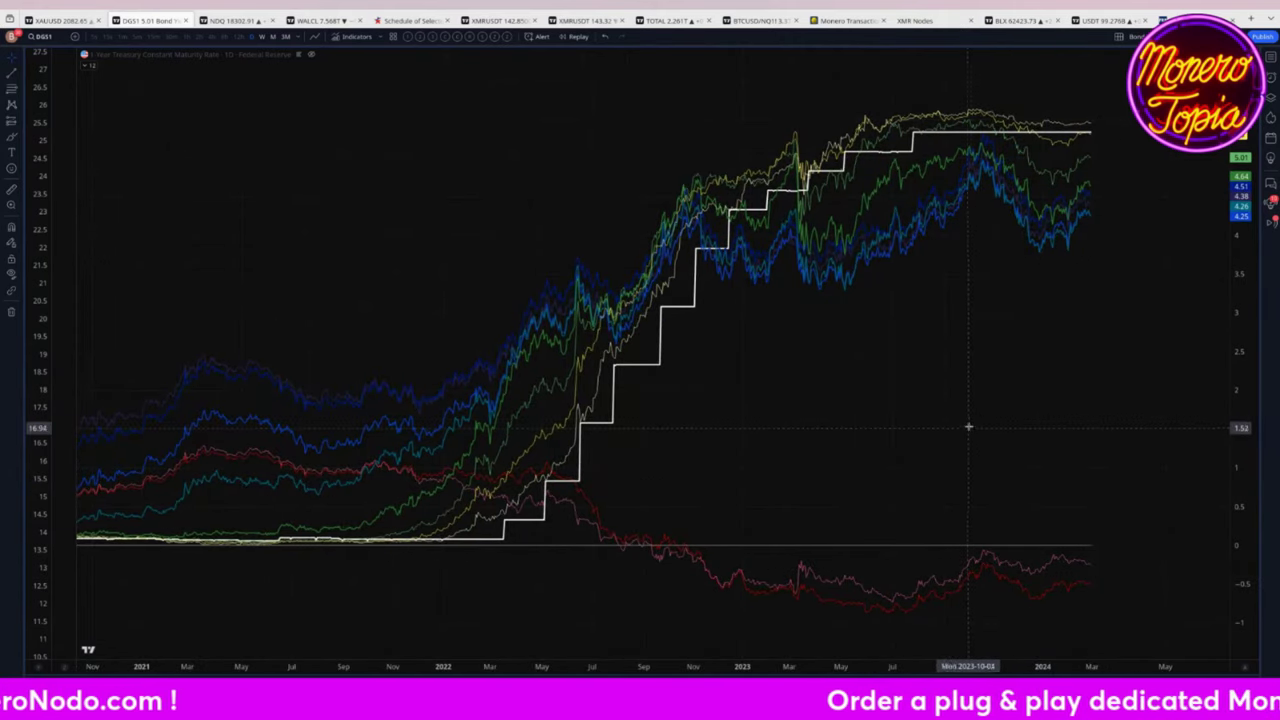
{"action": "key", "text": "alt+Return"}
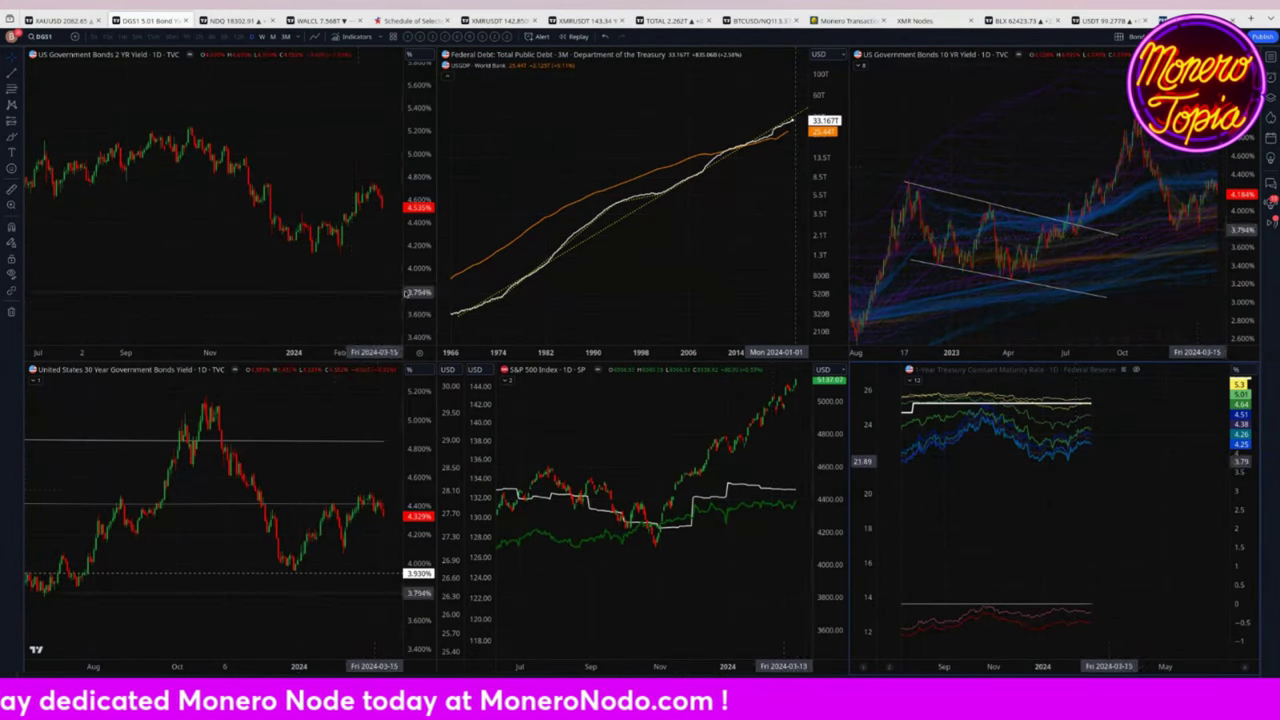
Switch to the stock indices layout and review the daily S&P 500 Index chart in a maximized view.
{"action": "left_click", "coordinate": [229, 20]}
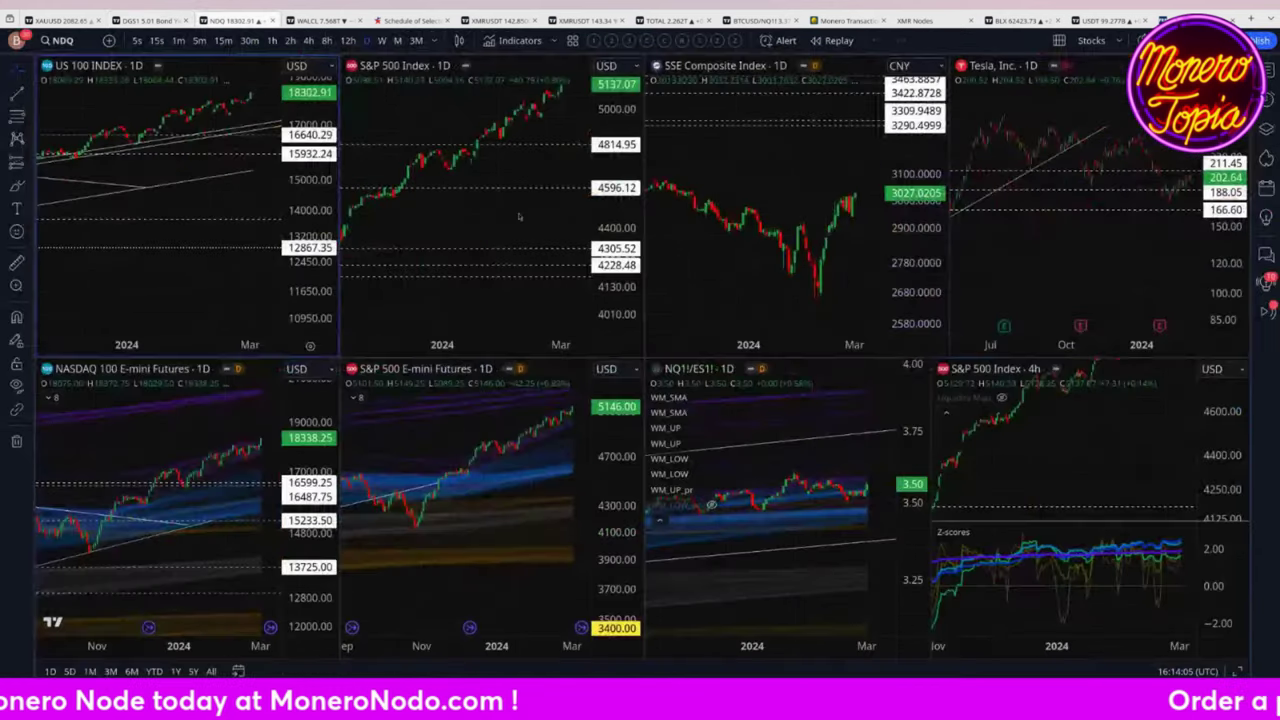
{"action": "double_click", "coordinate": [538, 213]}
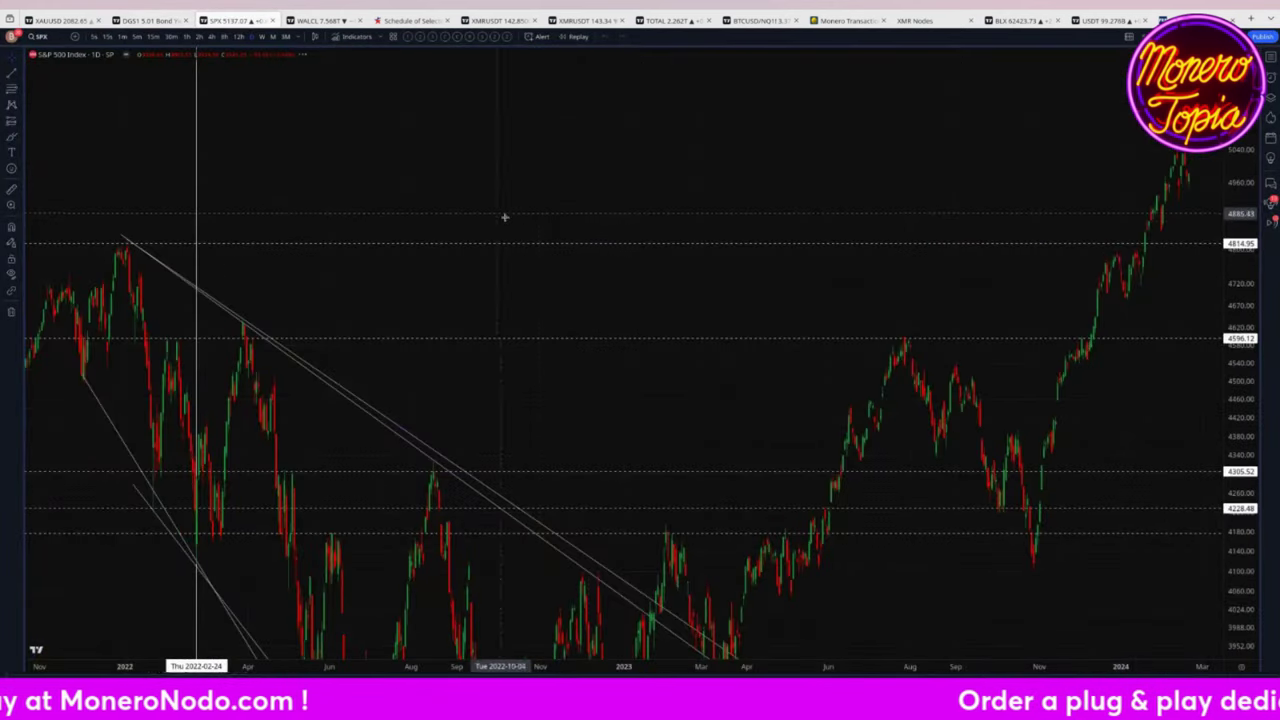
{"action": "scroll", "coordinate": [1160, 420], "scroll_direction": "down", "scroll_amount": 2}
{"action": "left_click_drag", "start_coordinate": [1160, 545], "coordinate": [1044, 483]}
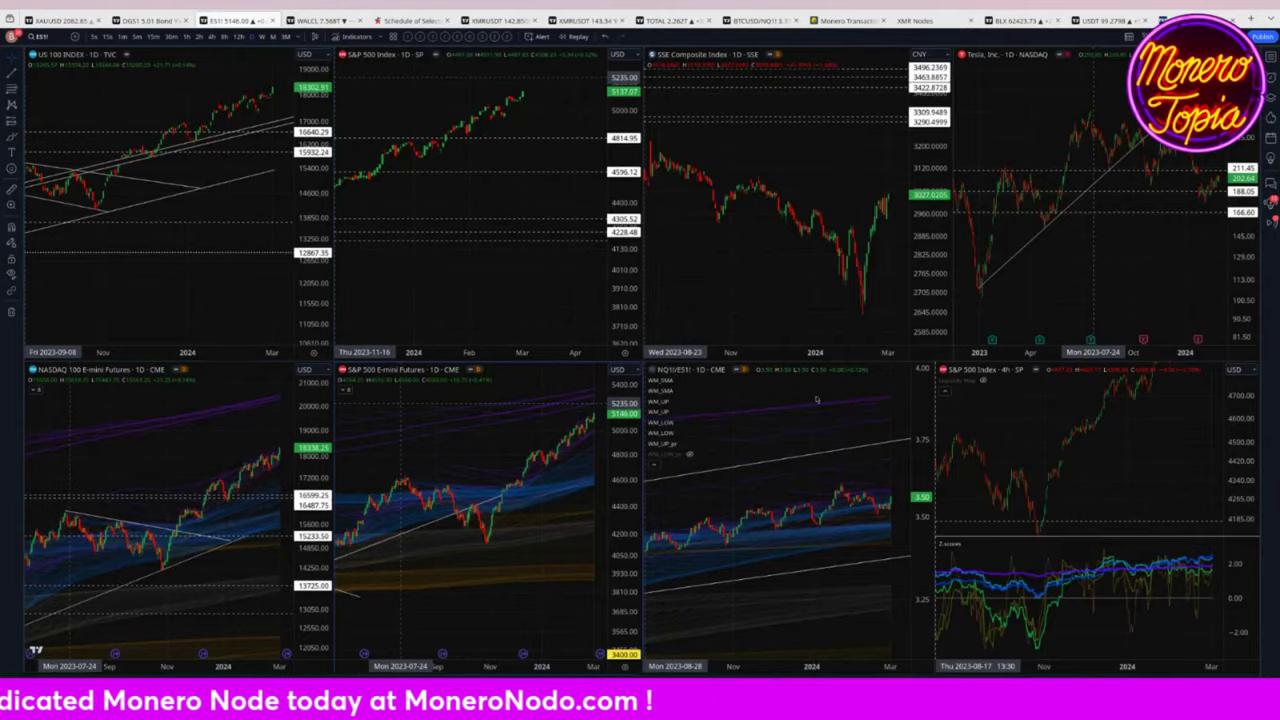
Maximize the S&P 500 E-mini Futures chart and sketch three curves projecting the purple bands and the blue band beyond March 2024.
{"action": "left_click", "coordinate": [390, 408]}
{"action": "key", "text": "alt+Return"}
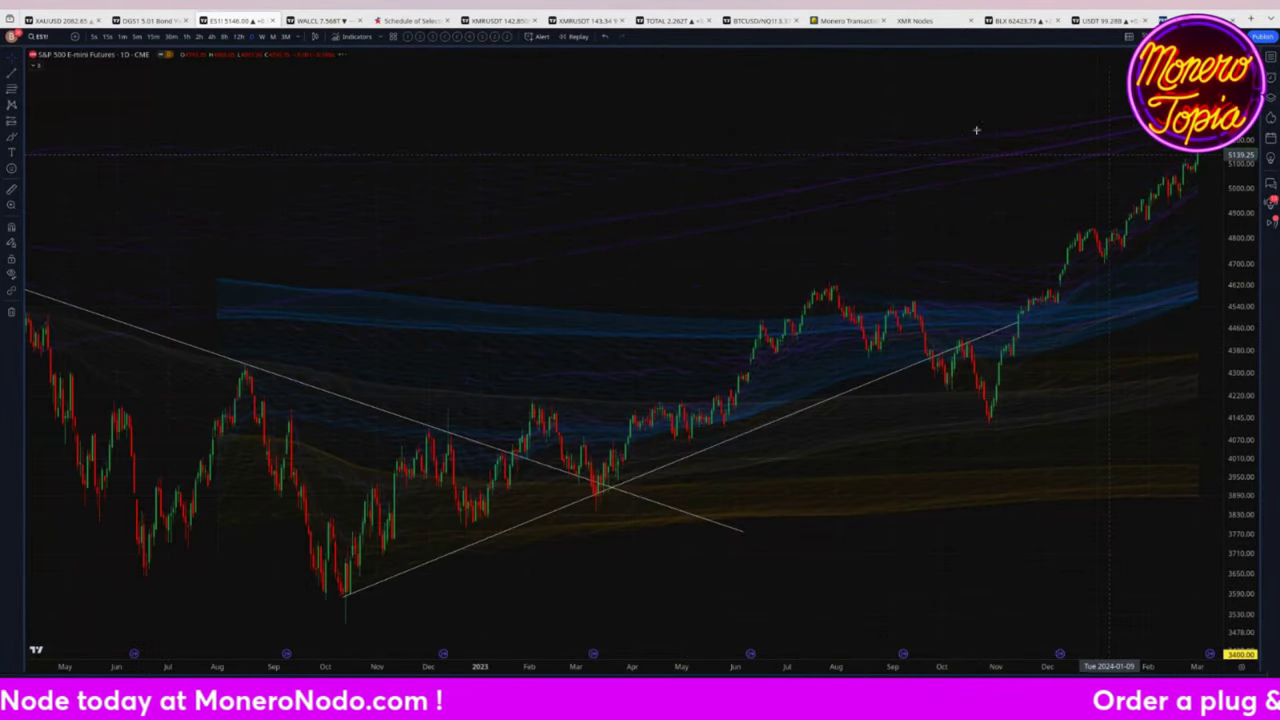
{"action": "scroll", "coordinate": [611, 185], "scroll_direction": "right", "scroll_amount": 5}
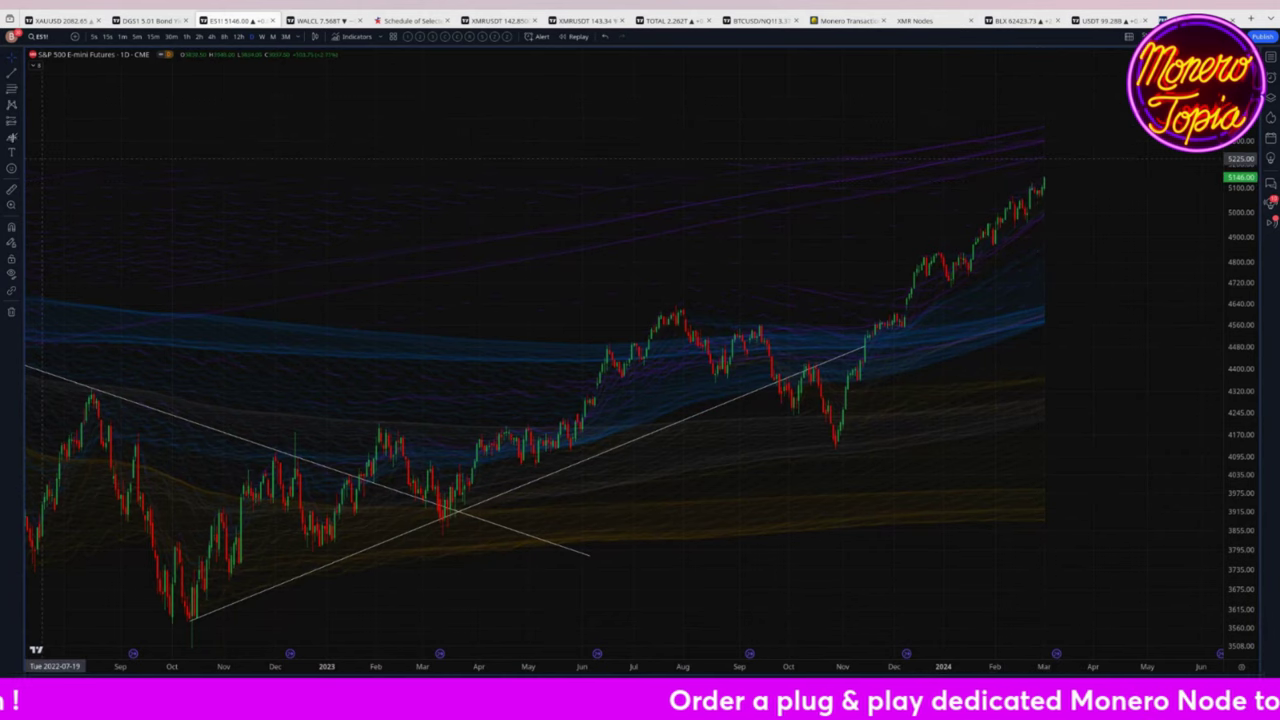
{"action": "left_click", "coordinate": [1028, 161]}
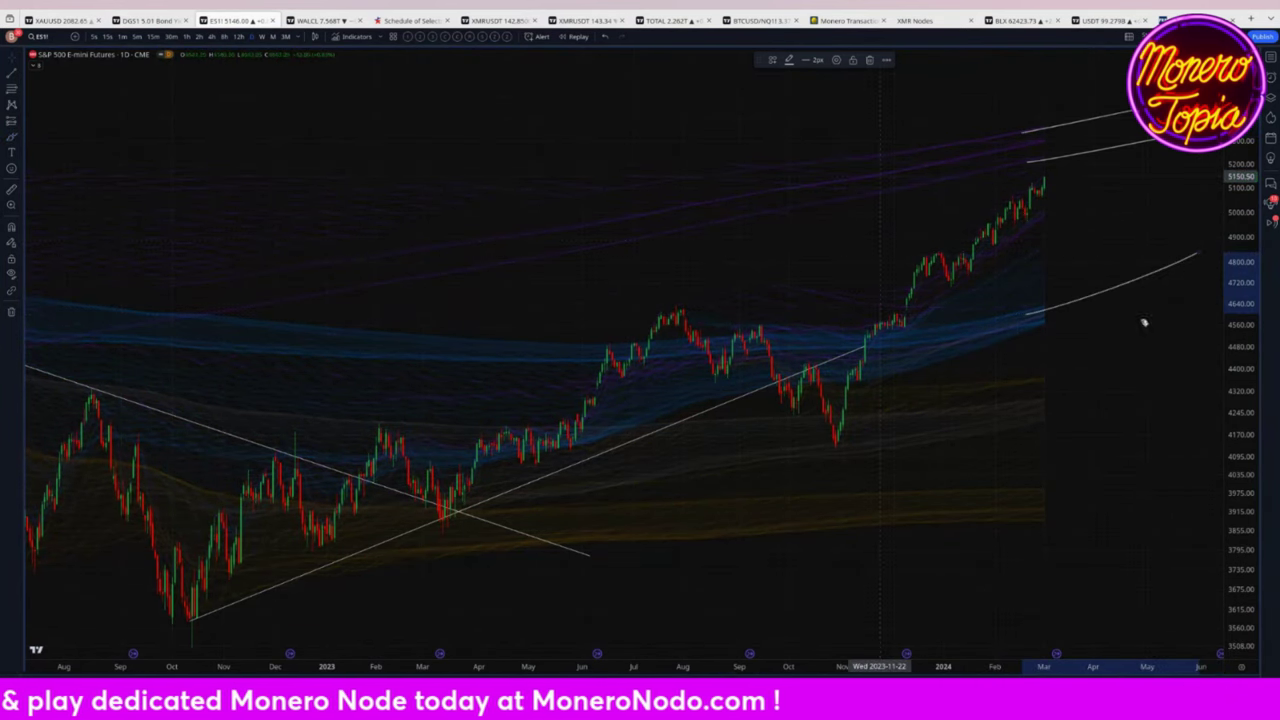
{"action": "left_click_drag", "start_coordinate": [1136, 314], "coordinate": [888, 189]}
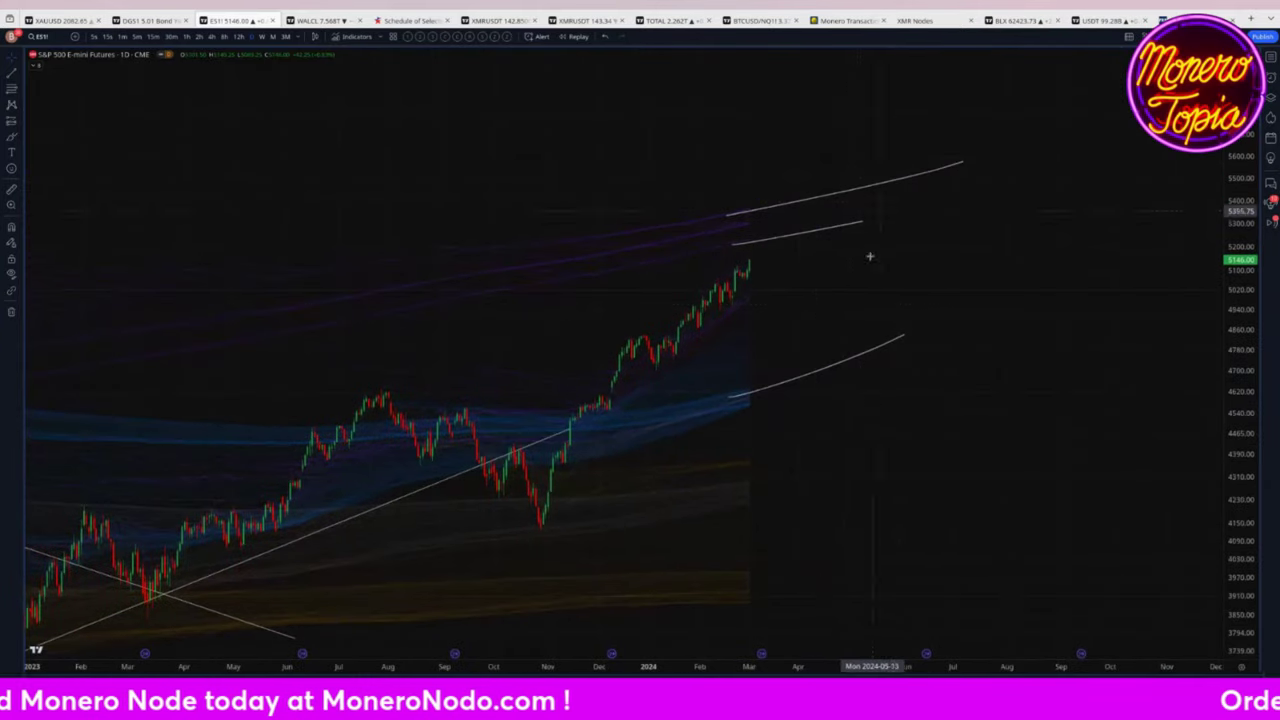
{"action": "scroll", "coordinate": [850, 345], "scroll_direction": "down", "scroll_amount": 2}
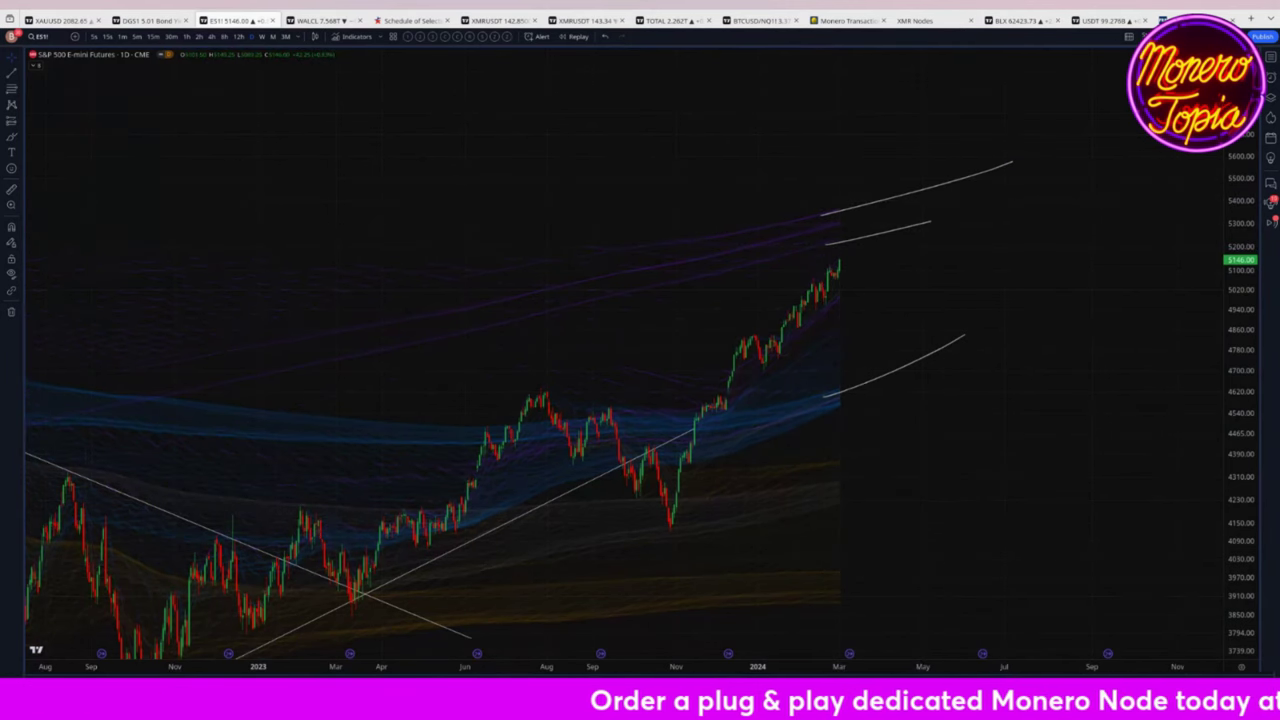
Measure a potential E-mini drop from about 5,392 to about 4,277 and return to the multi-chart layout.
{"action": "left_click", "coordinate": [880, 202], "text": "shift"}
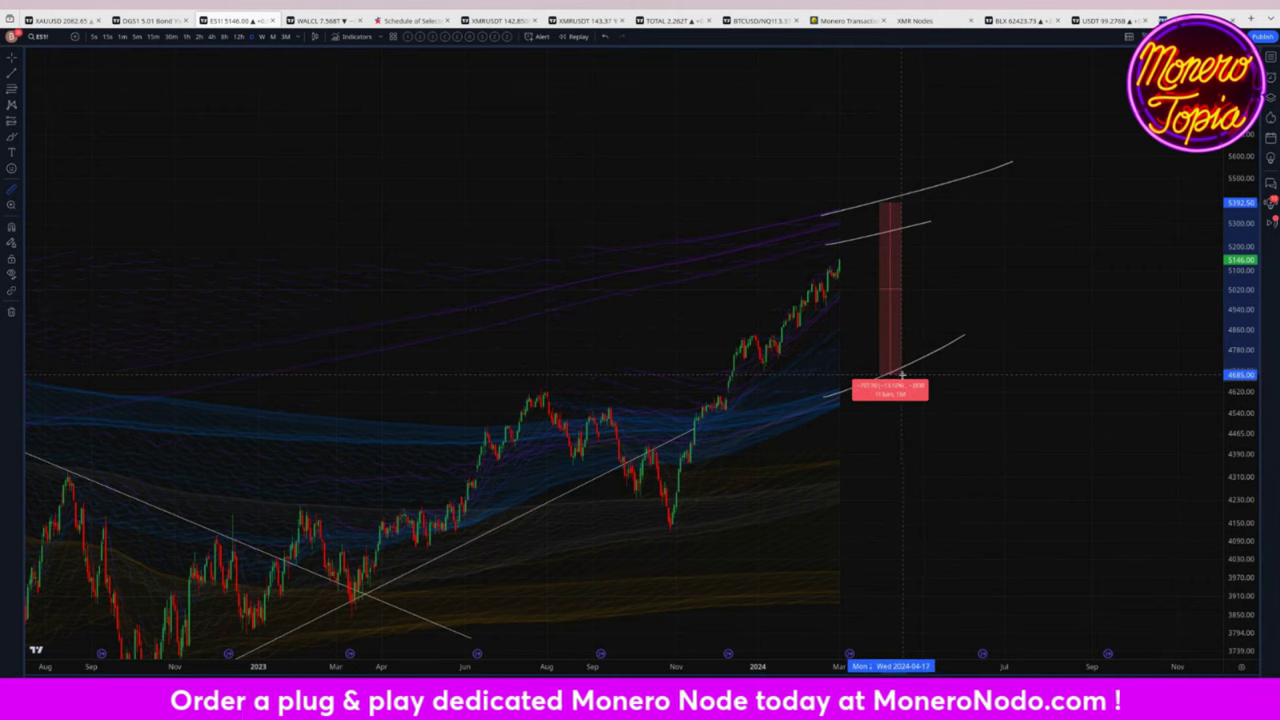
{"action": "left_click", "coordinate": [912, 486]}
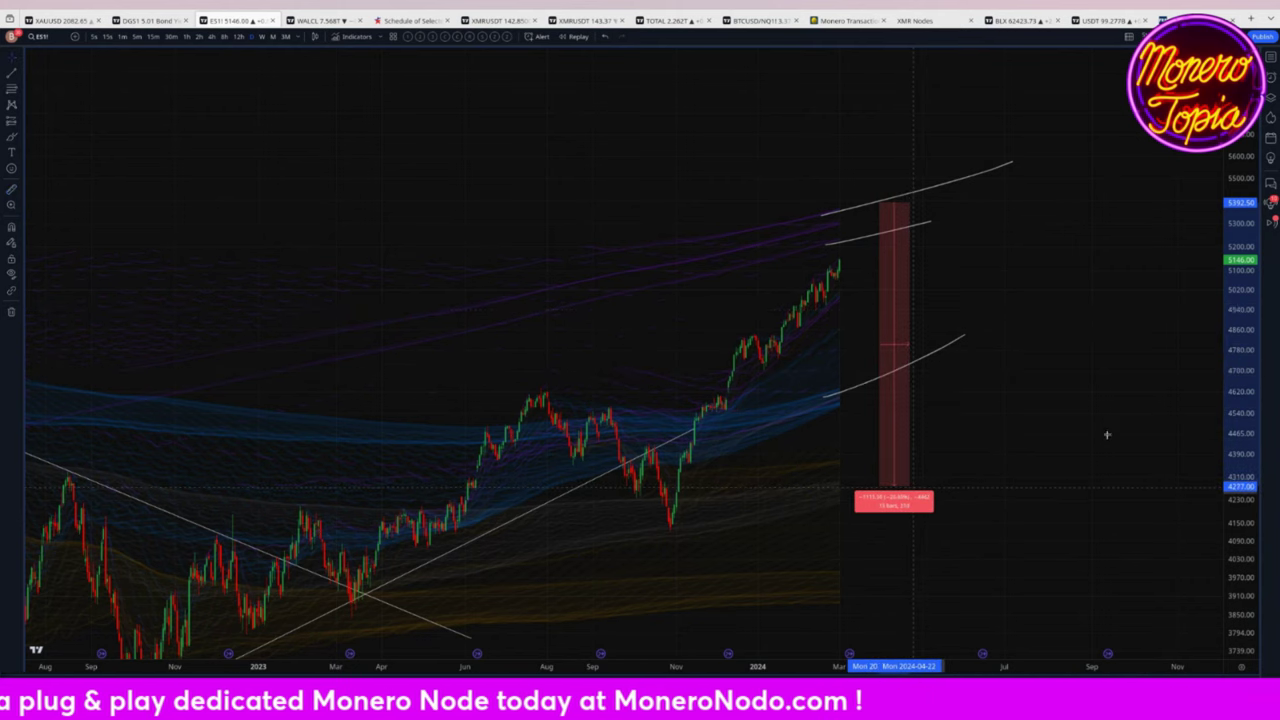
{"action": "left_click", "coordinate": [1079, 330]}
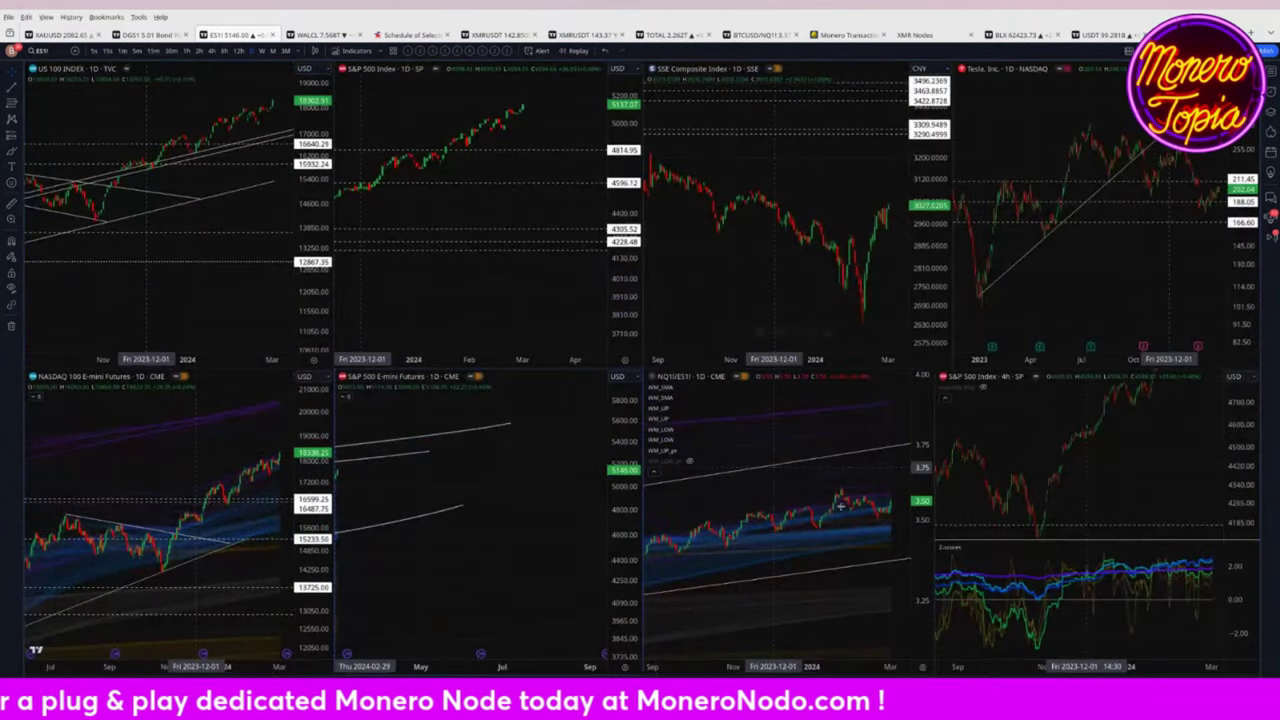
Examine the NQ1!/ES1! ratio chart over a wider range reaching back to late 2022.
{"action": "scroll", "coordinate": [841, 507], "scroll_direction": "down", "scroll_amount": 3}
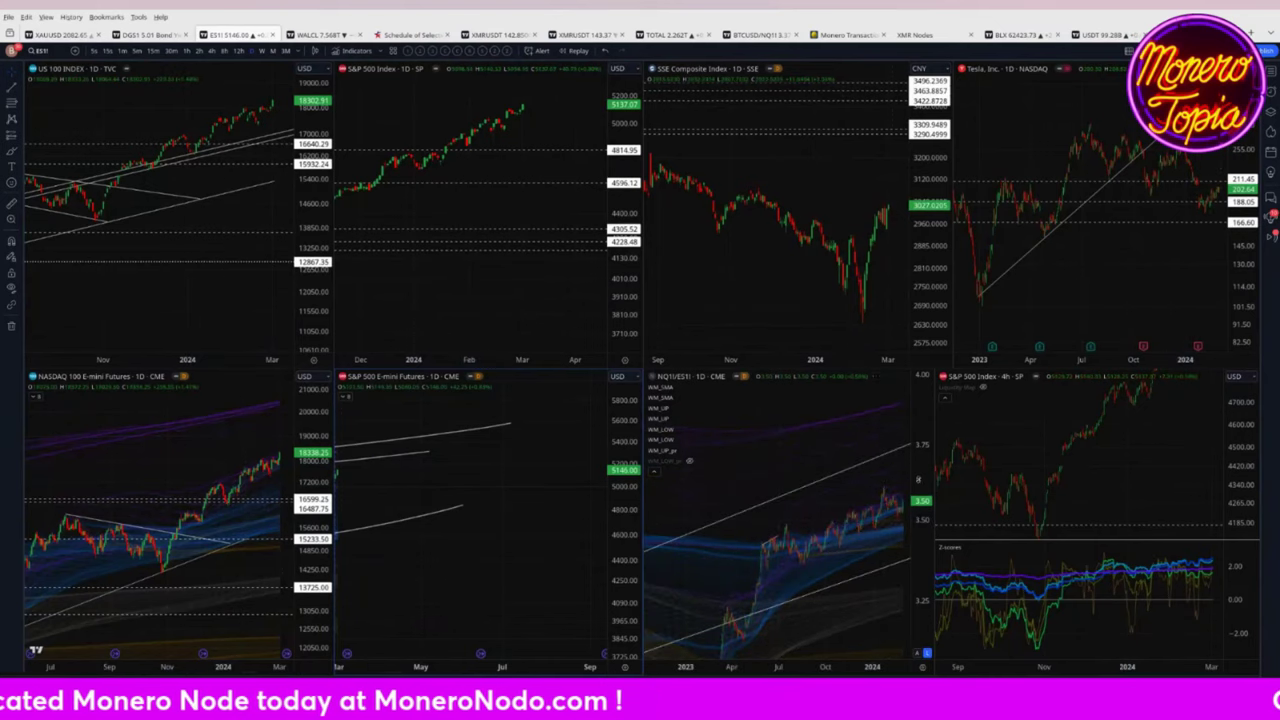
{"action": "left_click", "coordinate": [810, 415]}
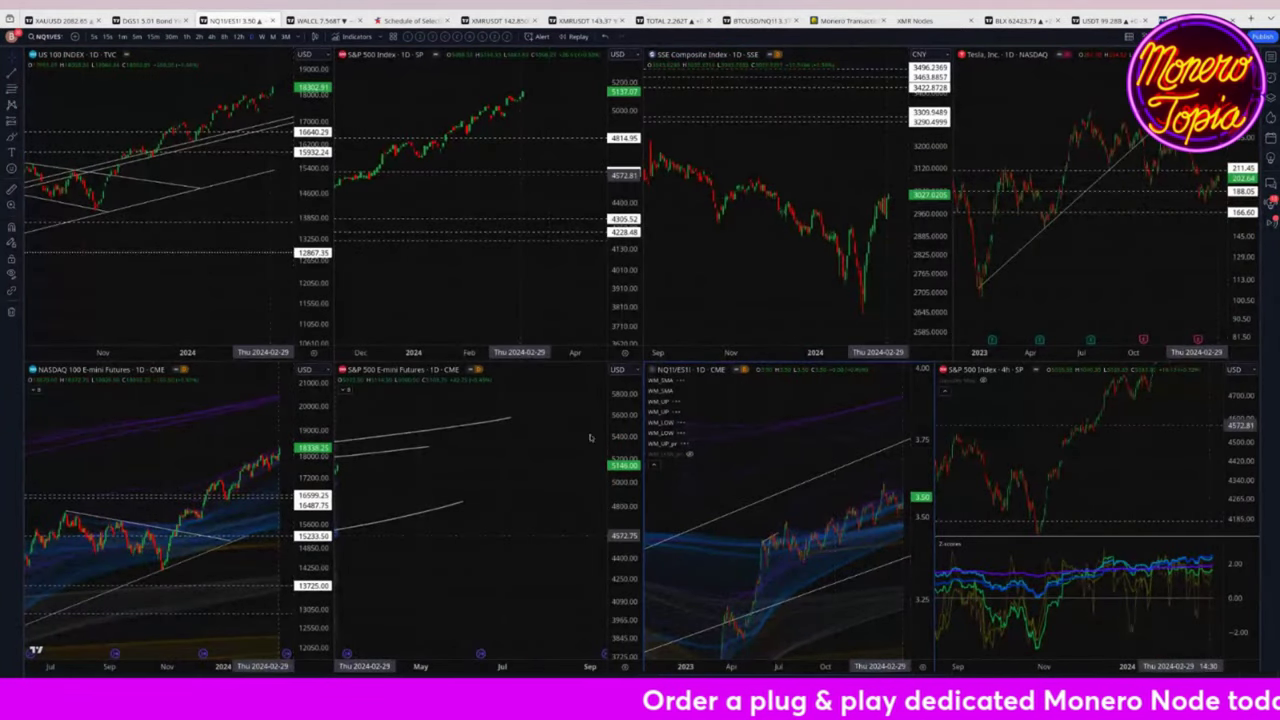
Maximize the S&P 500 Index chart and set it to the weekly interval, framed on 2020 to 2024.
{"action": "left_click", "coordinate": [514, 291]}
{"action": "key", "text": "alt+Return"}
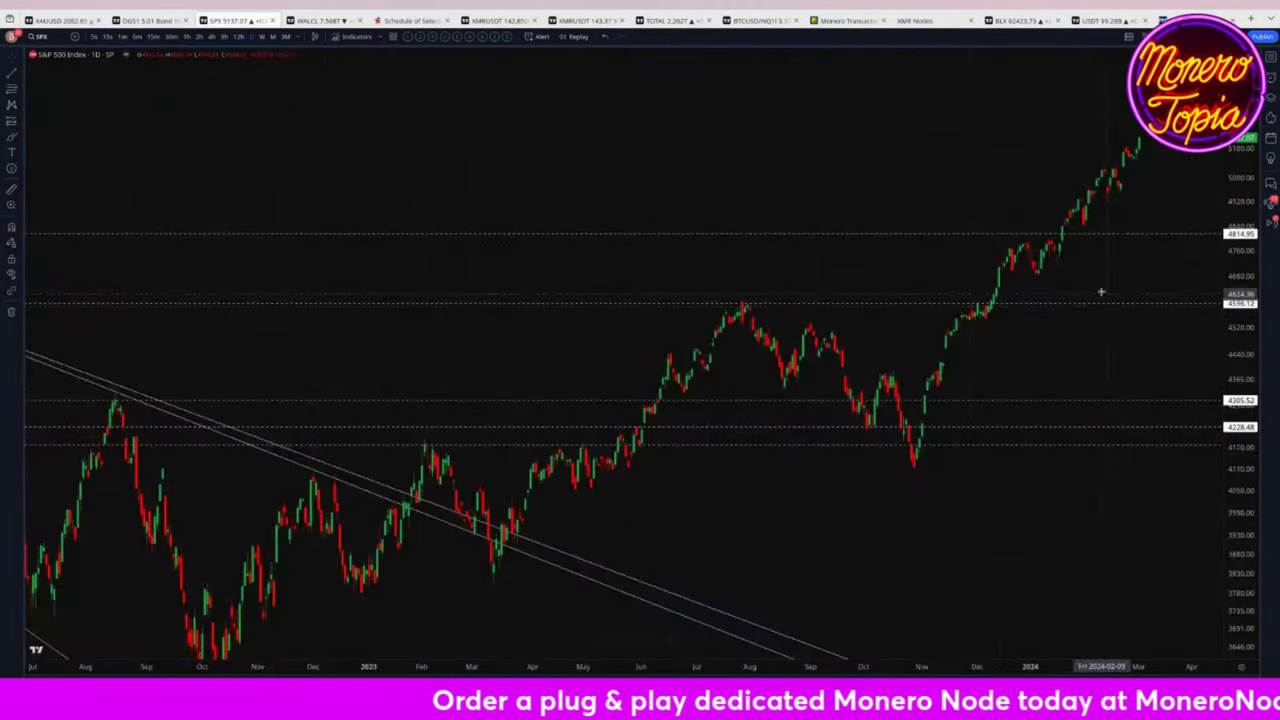
{"action": "scroll", "coordinate": [470, 300], "scroll_direction": "down", "scroll_amount": 3}
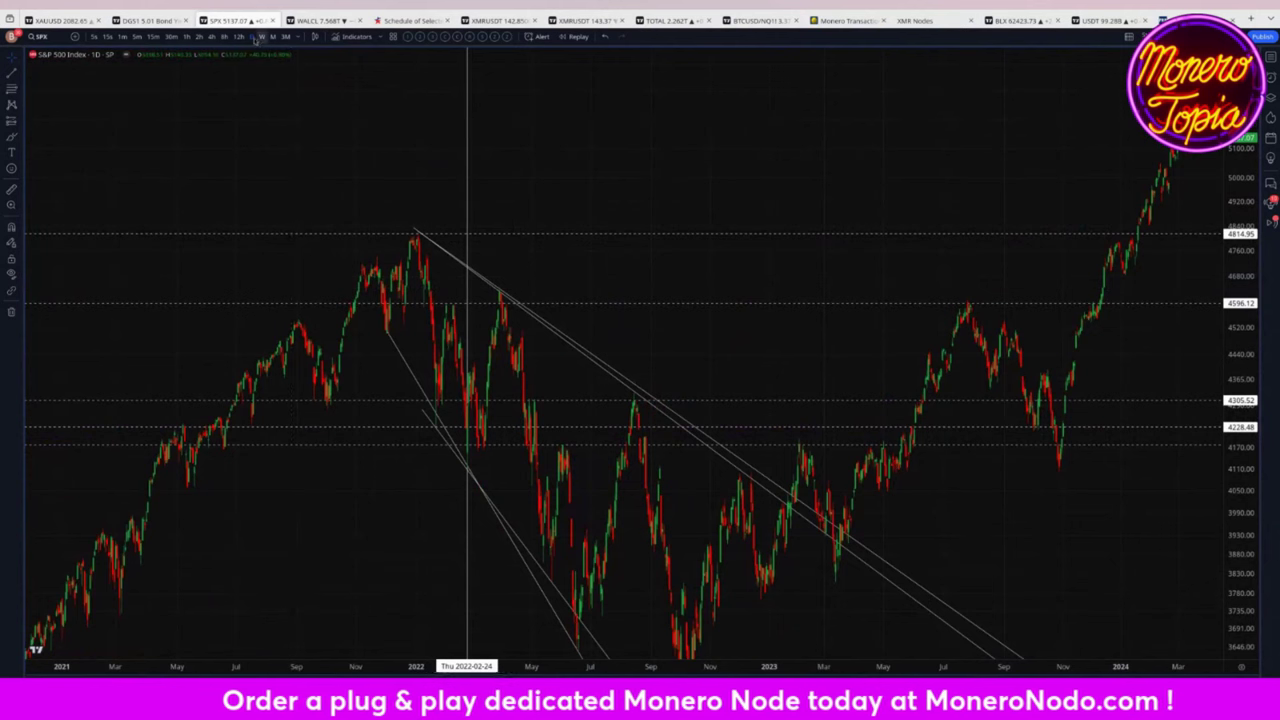
{"action": "left_click", "coordinate": [261, 37]}
{"action": "scroll", "coordinate": [1104, 464], "scroll_direction": "up", "scroll_amount": 8}
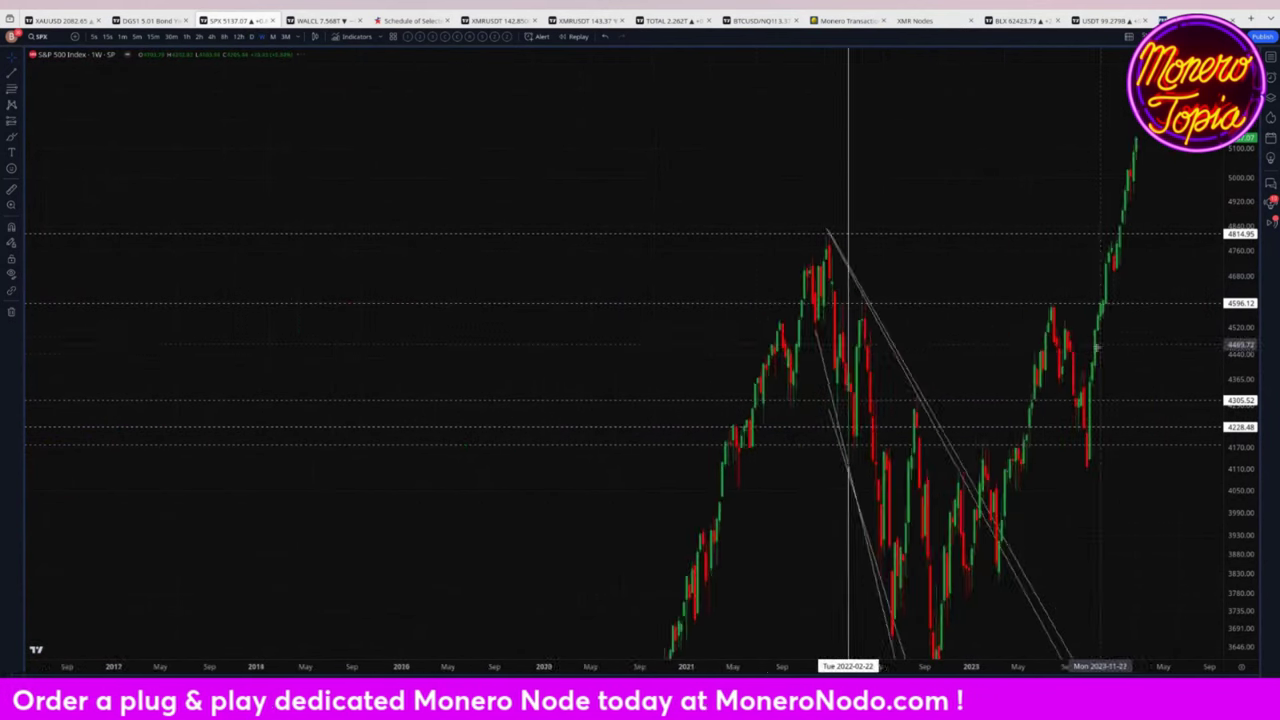
{"action": "left_click_drag", "start_coordinate": [1104, 464], "coordinate": [1069, 430]}
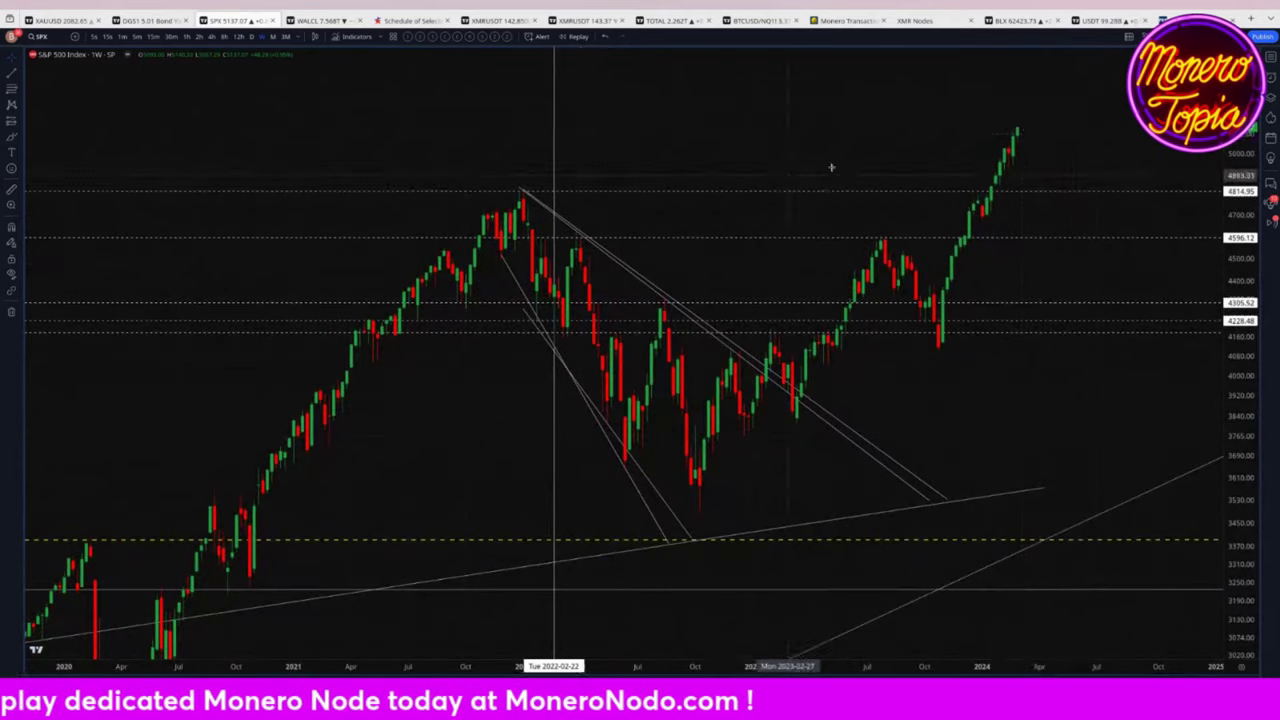
Measure a potential S&P 500 decline from above the latest price to about 4,297, and clear the measurement.
{"action": "left_click", "coordinate": [1038, 94], "text": "shift"}
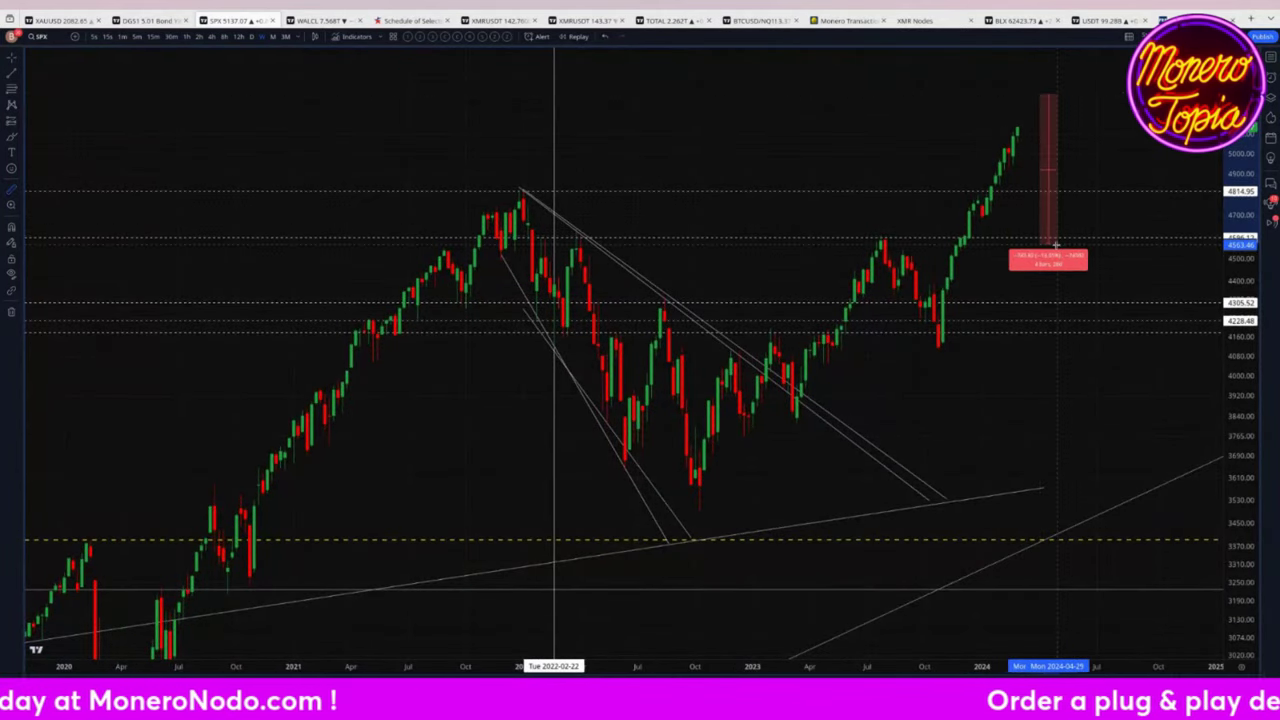
{"action": "left_click", "coordinate": [1036, 302]}
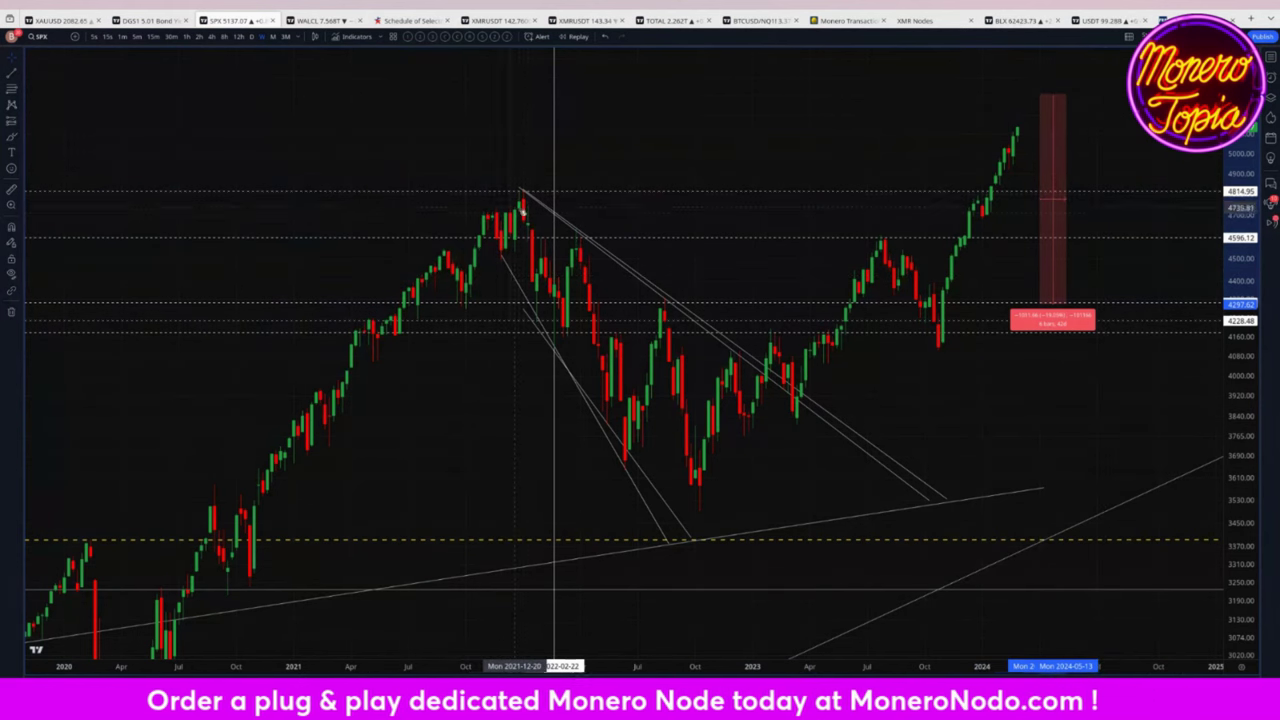
{"action": "left_click_drag", "start_coordinate": [1129, 390], "coordinate": [1009, 420]}
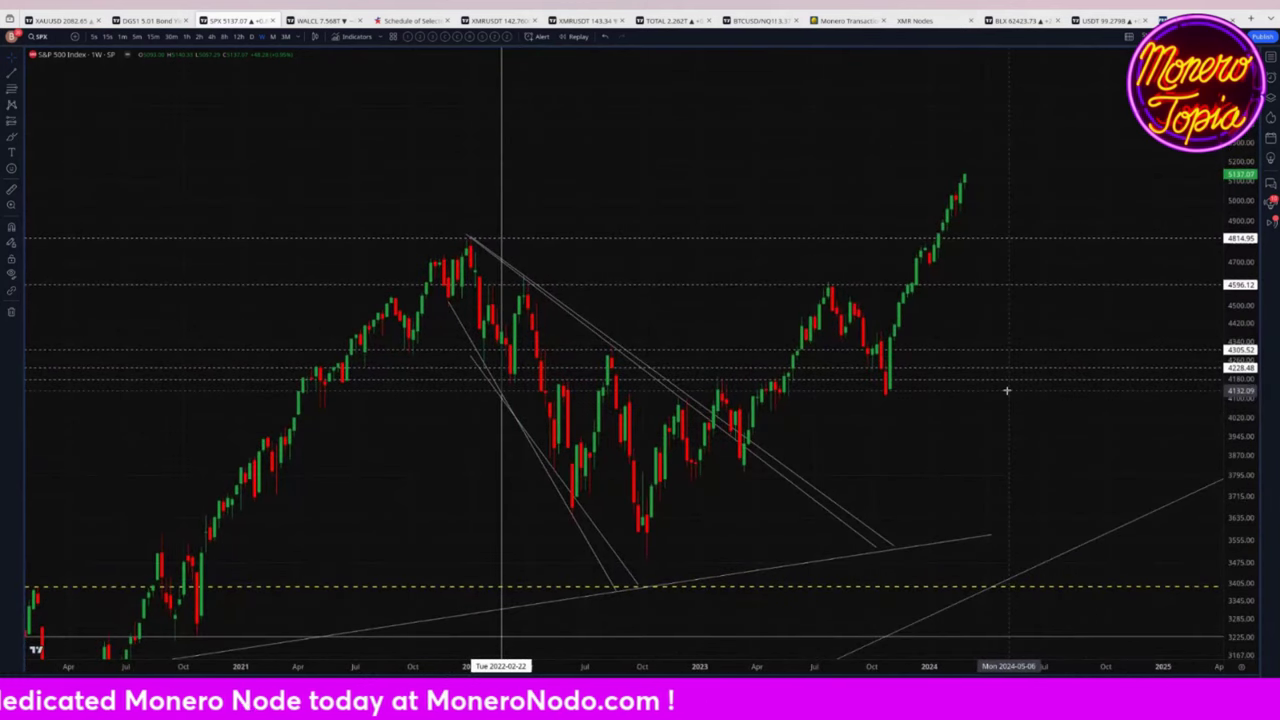
Examine the S&P 500 weekly chart back to 2017, covering the 2018 and 2020 declines, and return to the multi-chart layout.
{"action": "scroll", "coordinate": [446, 406], "scroll_direction": "down", "scroll_amount": 2}
{"action": "scroll", "coordinate": [374, 523], "scroll_direction": "down", "scroll_amount": 2}
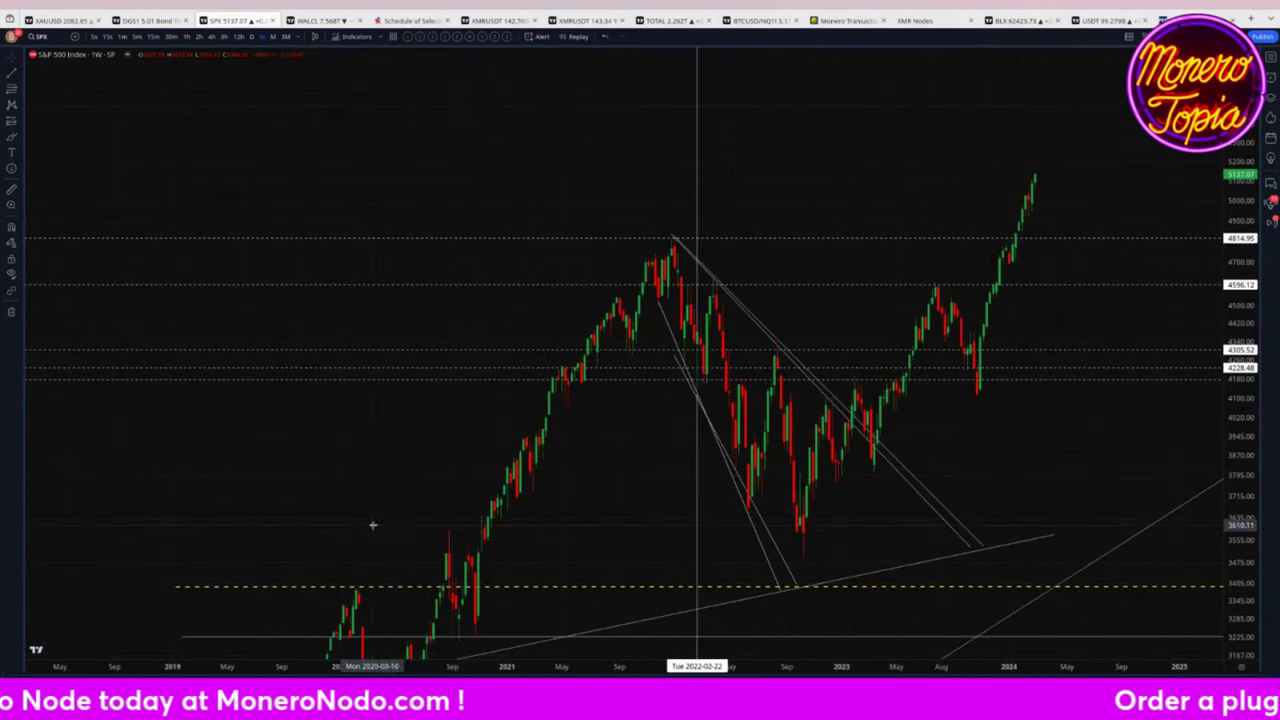
{"action": "left_click_drag", "start_coordinate": [374, 523], "coordinate": [1203, 452]}
{"action": "left_click_drag", "start_coordinate": [737, 509], "coordinate": [934, 343]}
{"action": "scroll", "coordinate": [590, 305], "scroll_direction": "up", "scroll_amount": 2}
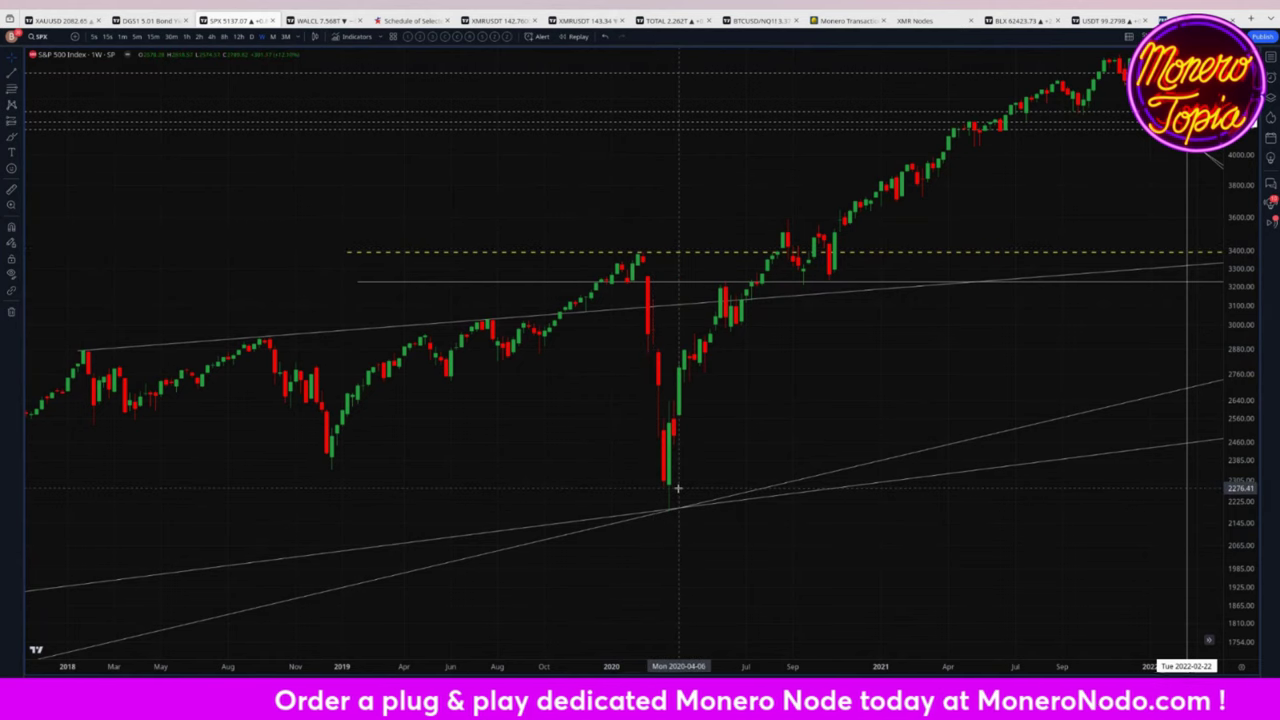
{"action": "scroll", "coordinate": [670, 485], "scroll_direction": "down", "scroll_amount": 2}
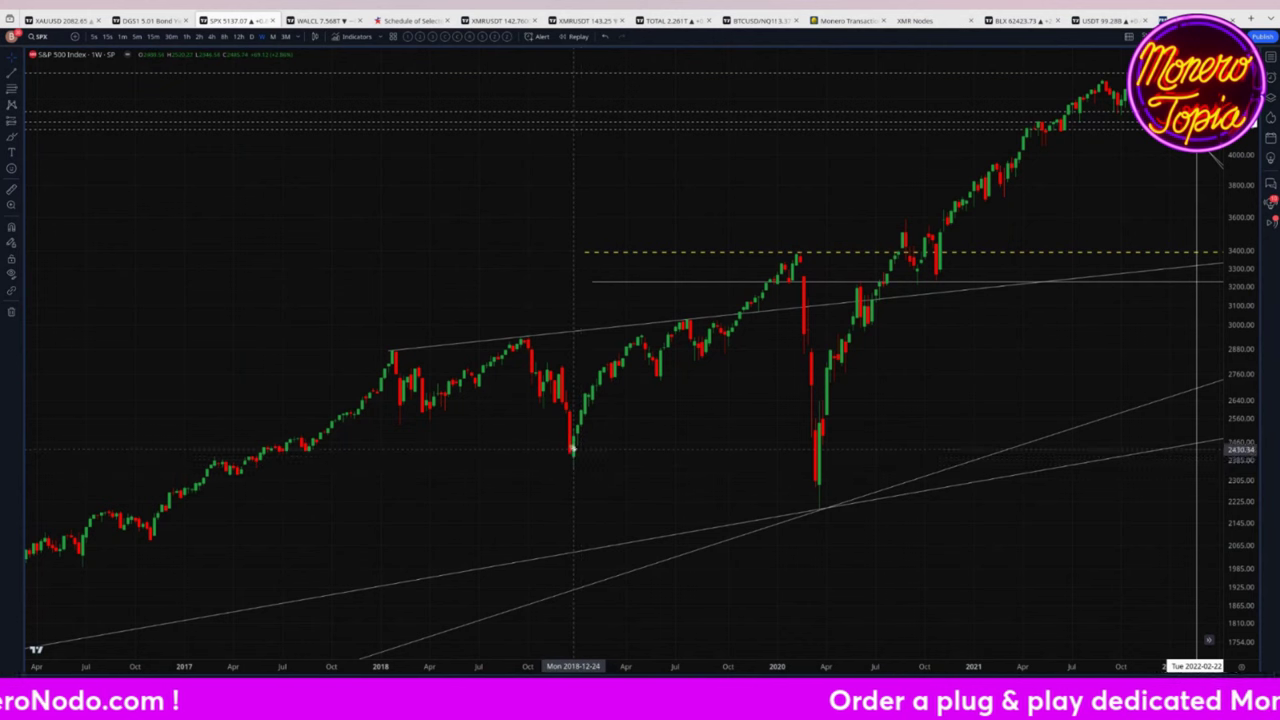
{"action": "left_click_drag", "start_coordinate": [660, 437], "coordinate": [508, 443]}
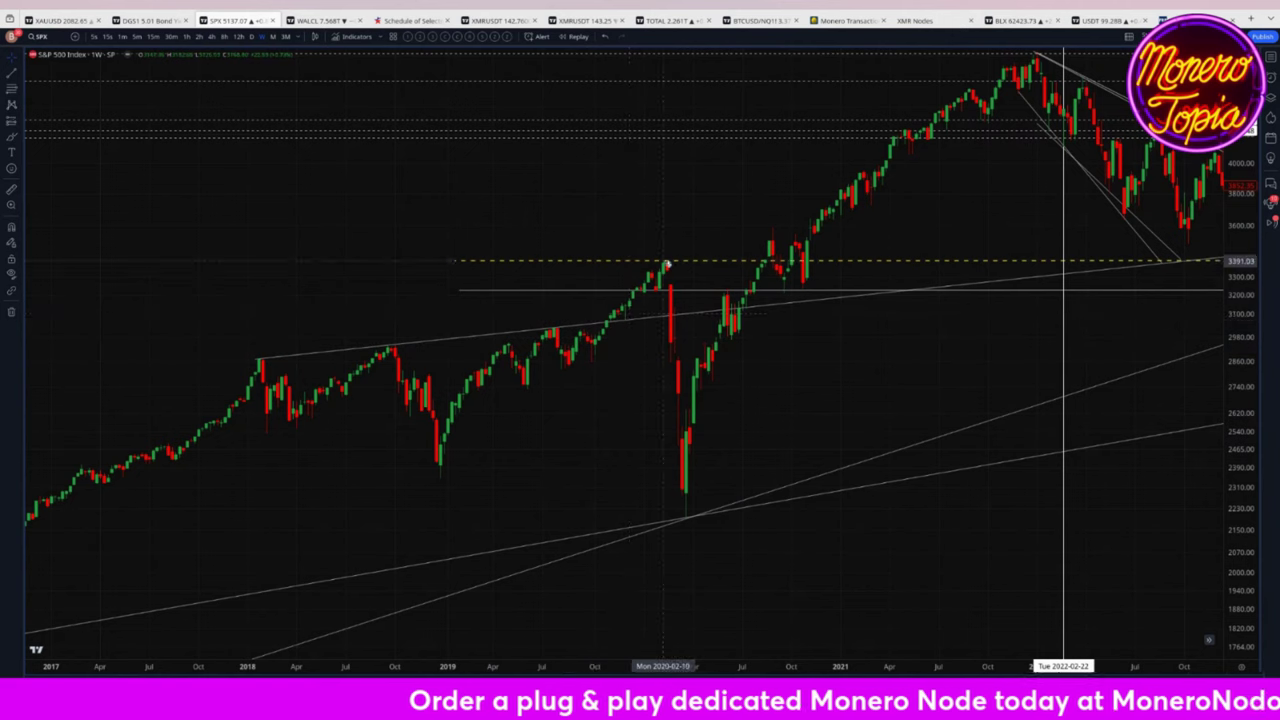
{"action": "left_click_drag", "start_coordinate": [916, 400], "coordinate": [523, 529]}
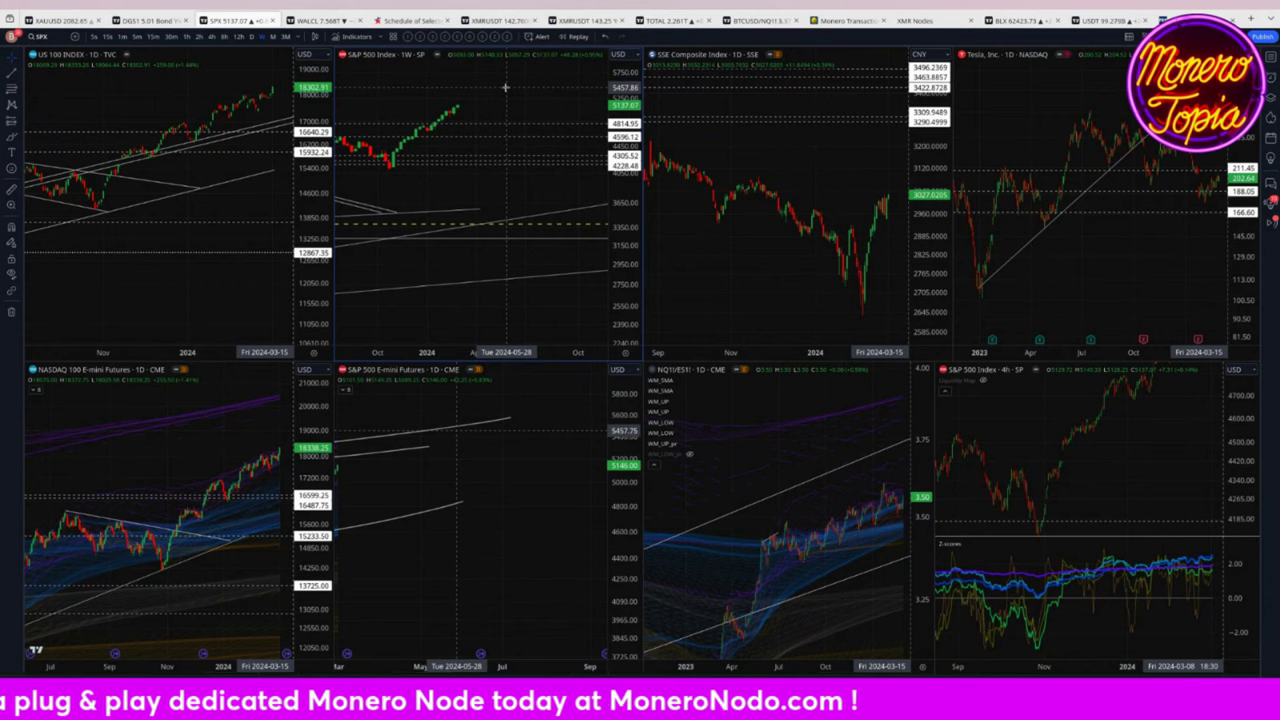
Review the macro layout with the Fed balance sheet, inflation and M2 money stock charts, and open the Monero chart layout.
{"action": "key", "text": "ctrl+Tab"}
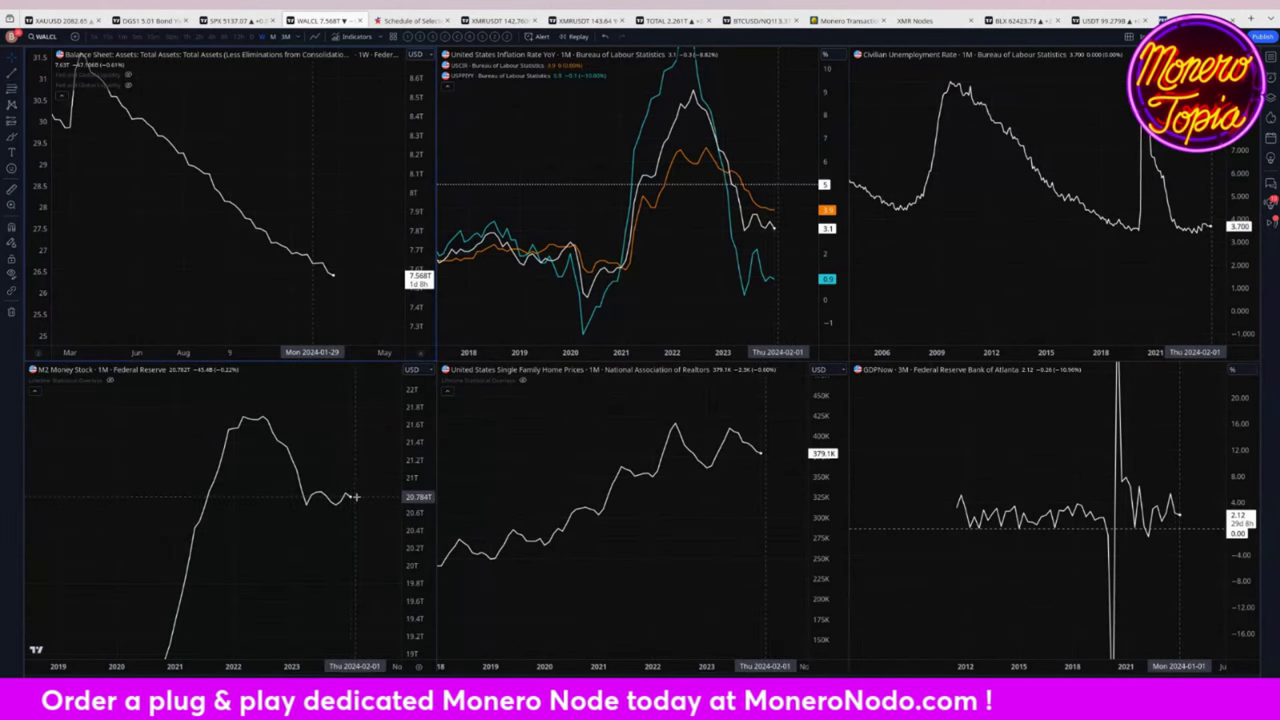
{"action": "scroll", "coordinate": [730, 280], "scroll_direction": "up", "scroll_amount": 2}
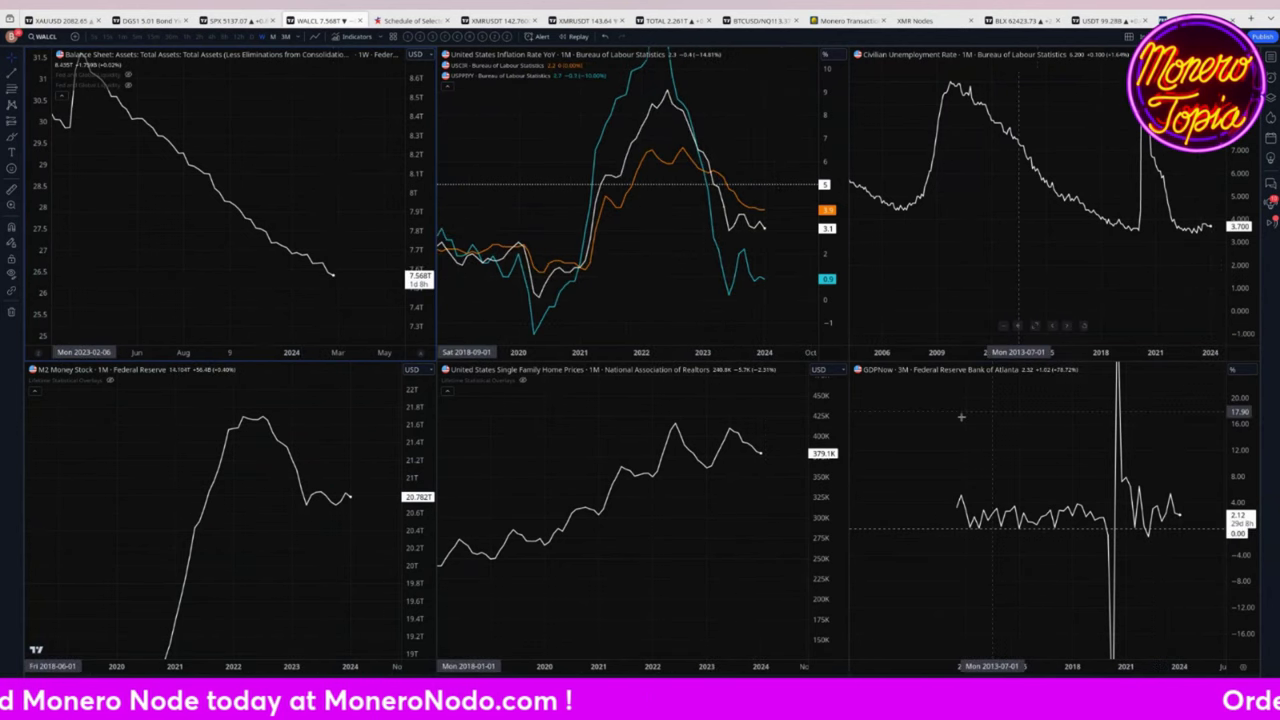
{"action": "left_click", "coordinate": [500, 19]}
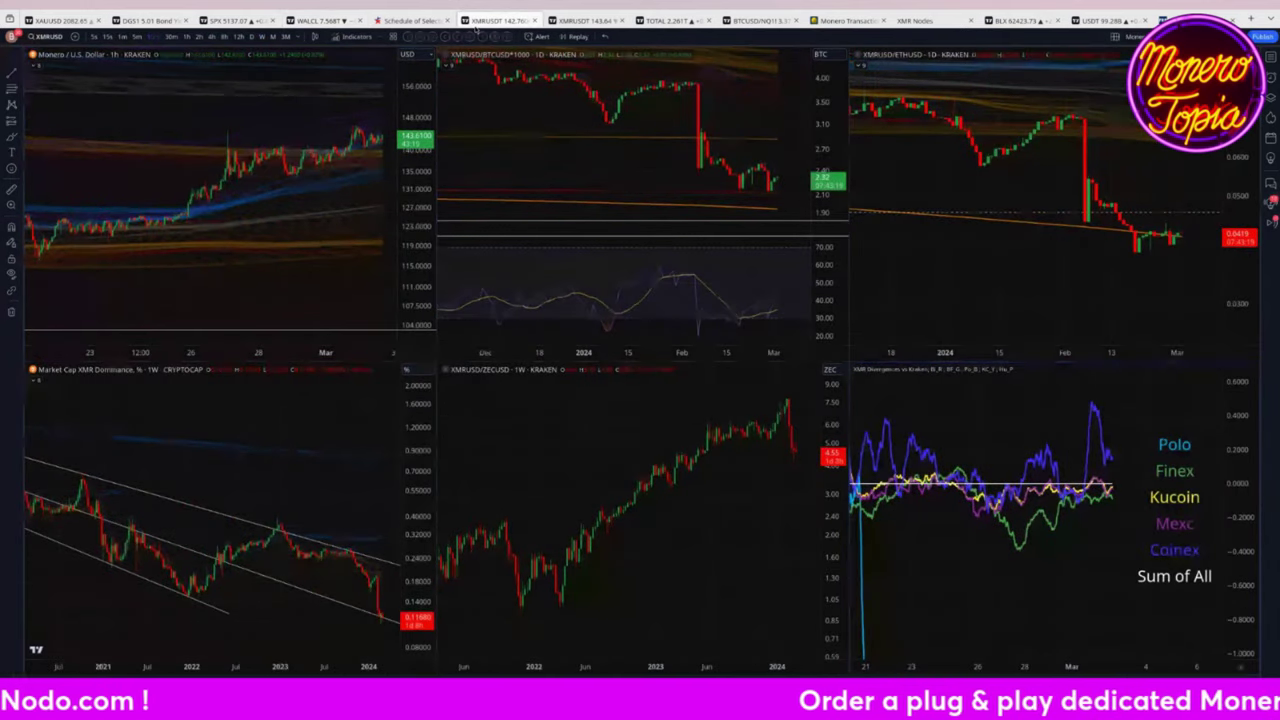
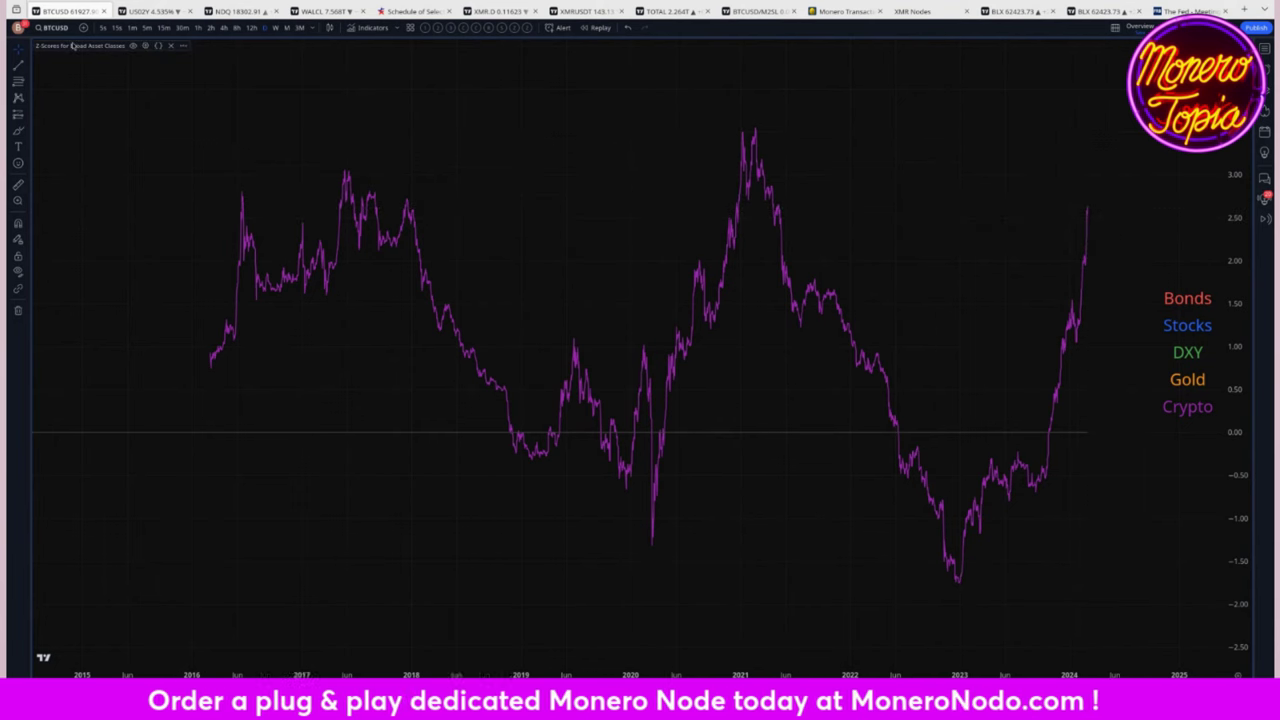
Set the lookback length of the Z-Scores for Broad Asset Classes indicator to 365.
{"action": "double_click", "coordinate": [124, 46]}
{"action": "left_click", "coordinate": [573, 243]}
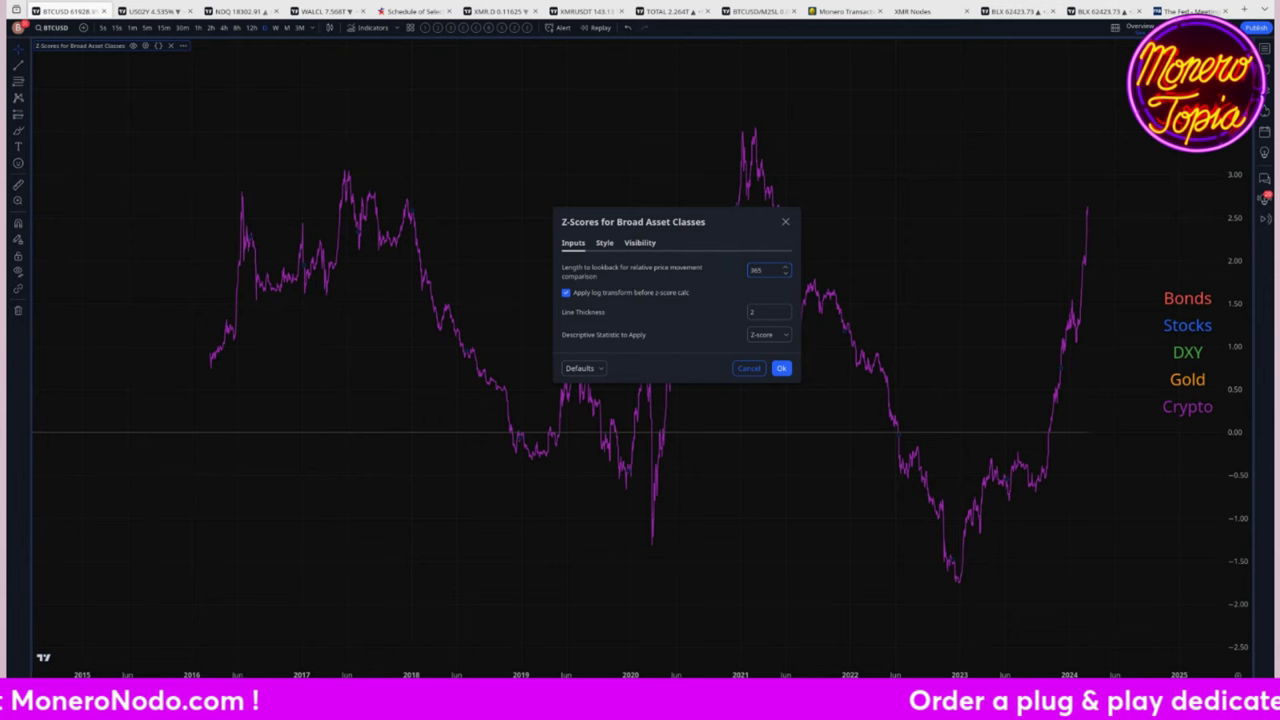
{"action": "left_click", "coordinate": [781, 368]}
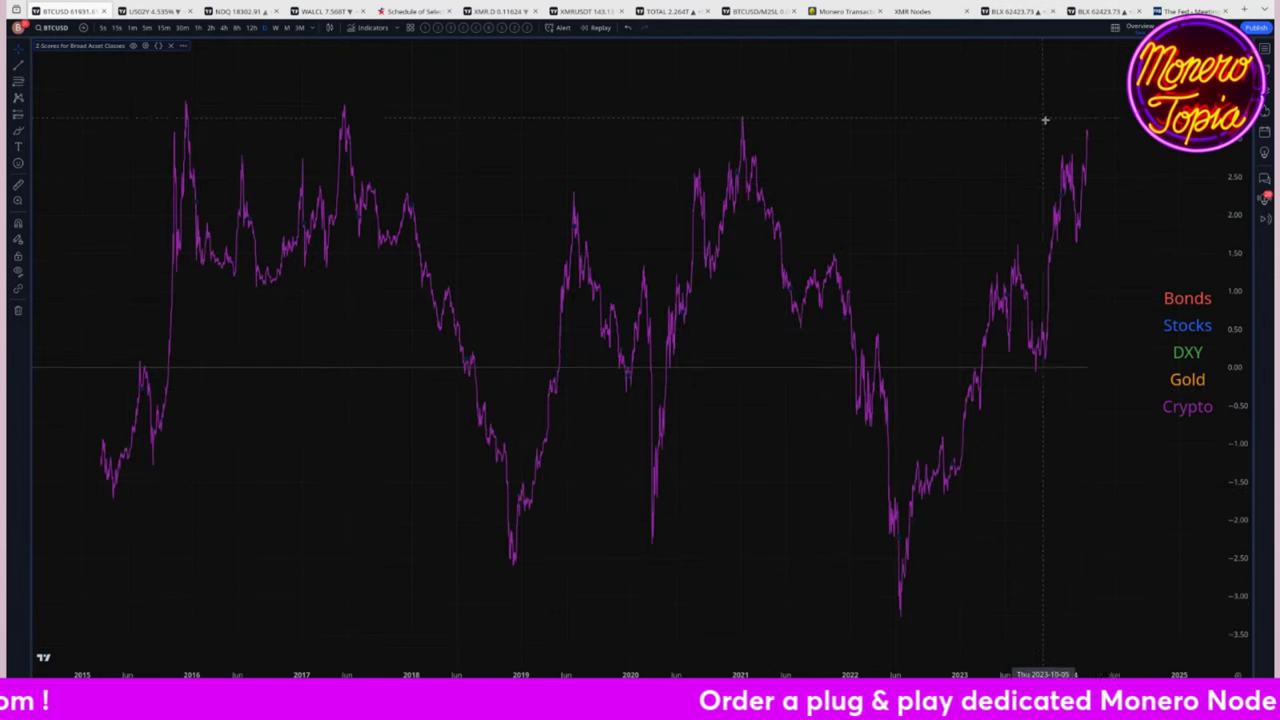
{"action": "scroll", "coordinate": [938, 136], "scroll_direction": "up", "scroll_amount": 1}
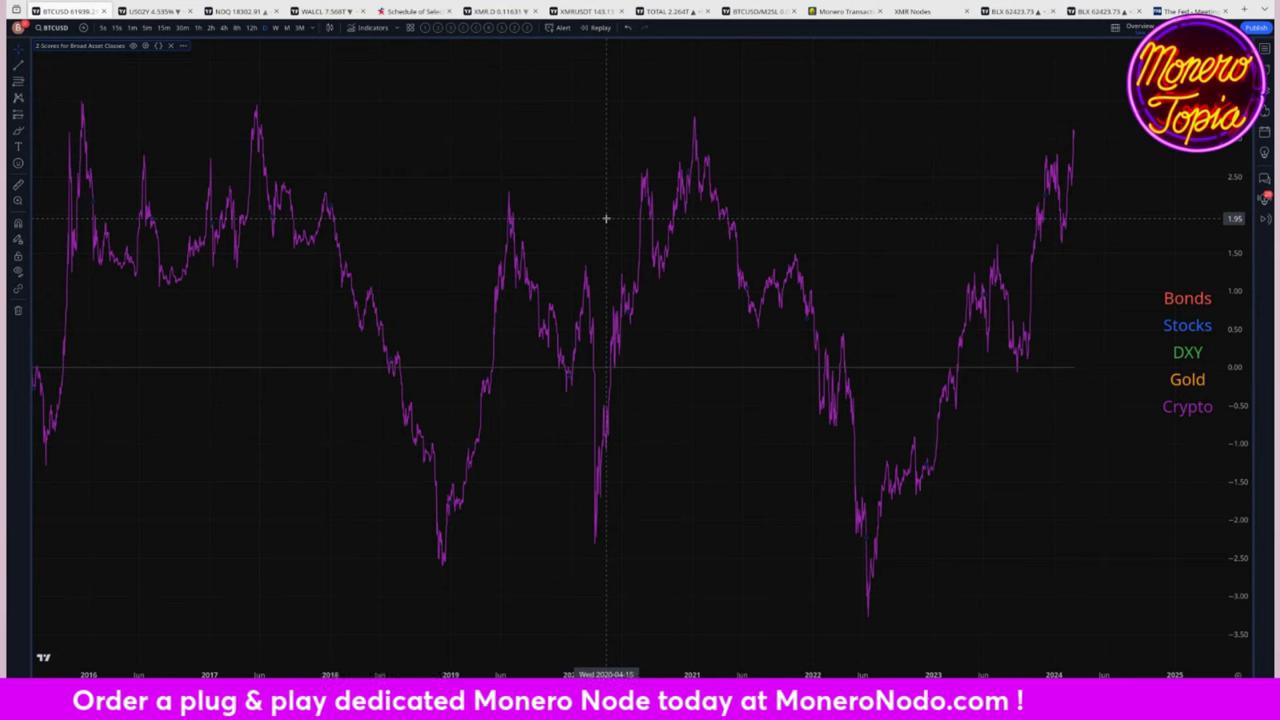
Review the Monero layout and the crypto market layout, looking closer at the daily BTCUSD chart's recent rally.
{"action": "left_click", "coordinate": [516, 11]}
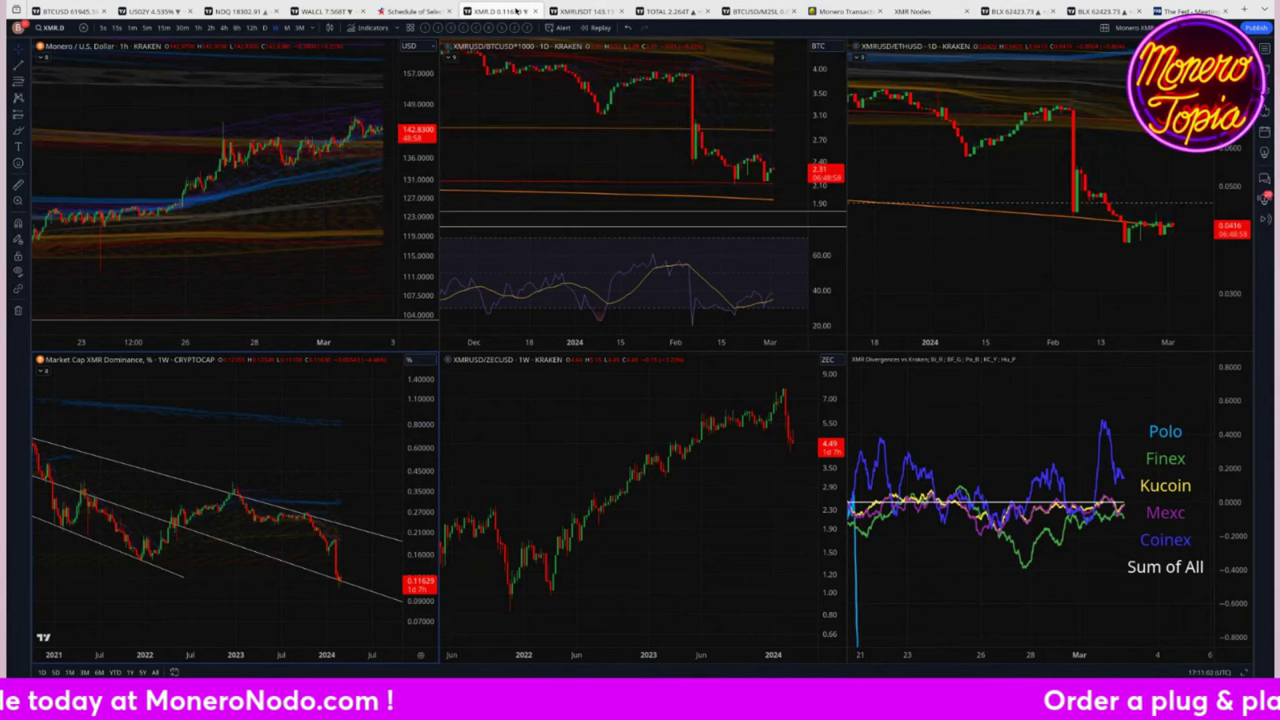
{"action": "left_click", "coordinate": [657, 12]}
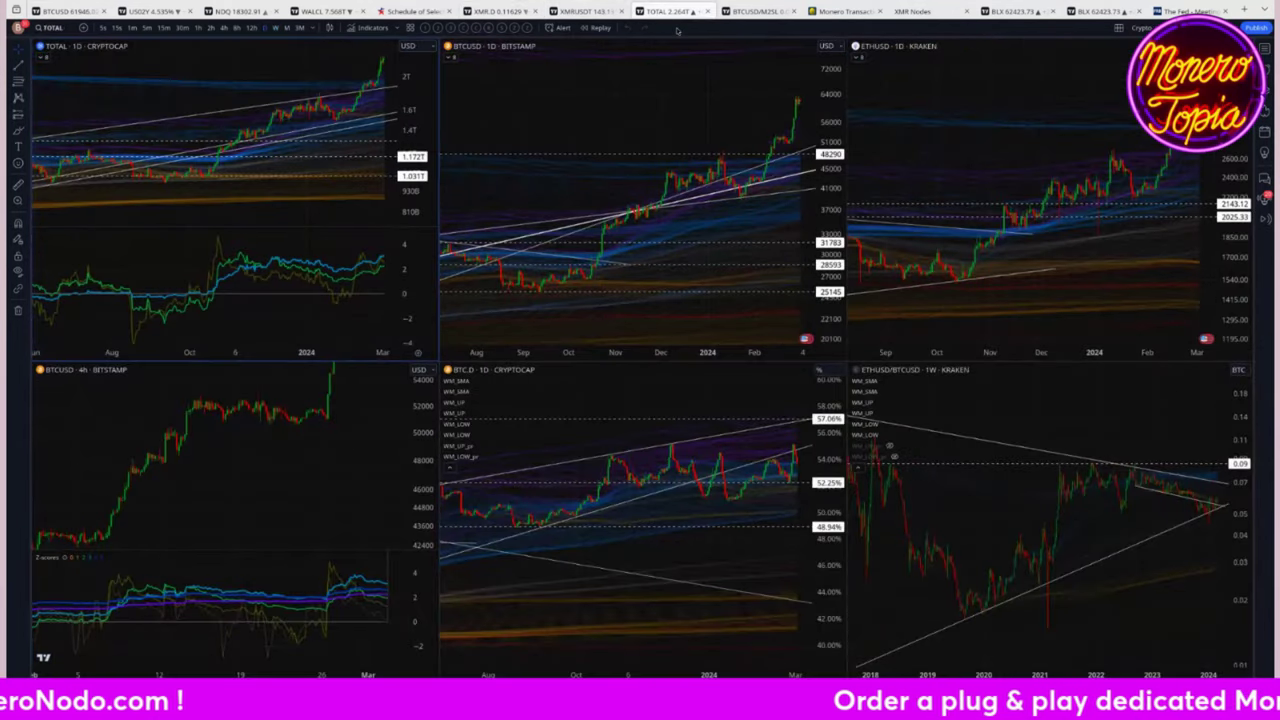
{"action": "scroll", "coordinate": [700, 90], "scroll_direction": "up", "scroll_amount": 3}
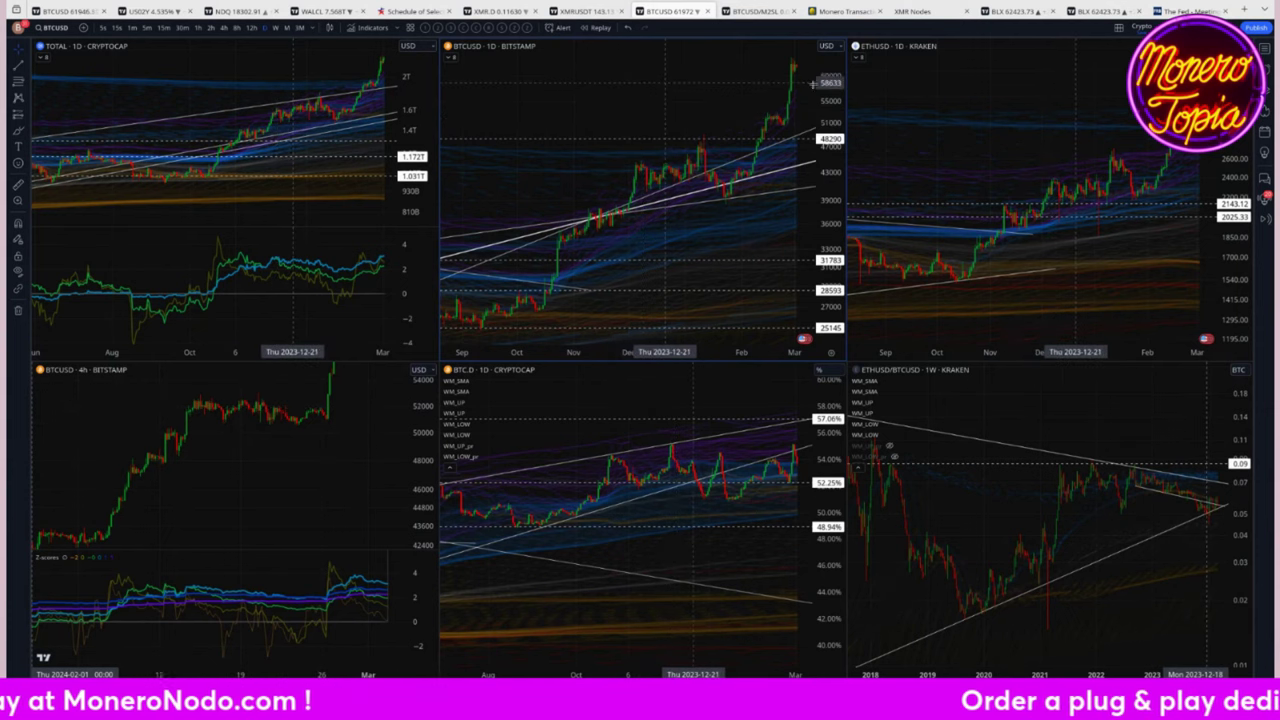
Open the Bitcoin Liquid Index regression chart and switch it to the daily interval.
{"action": "left_click", "coordinate": [1075, 12]}
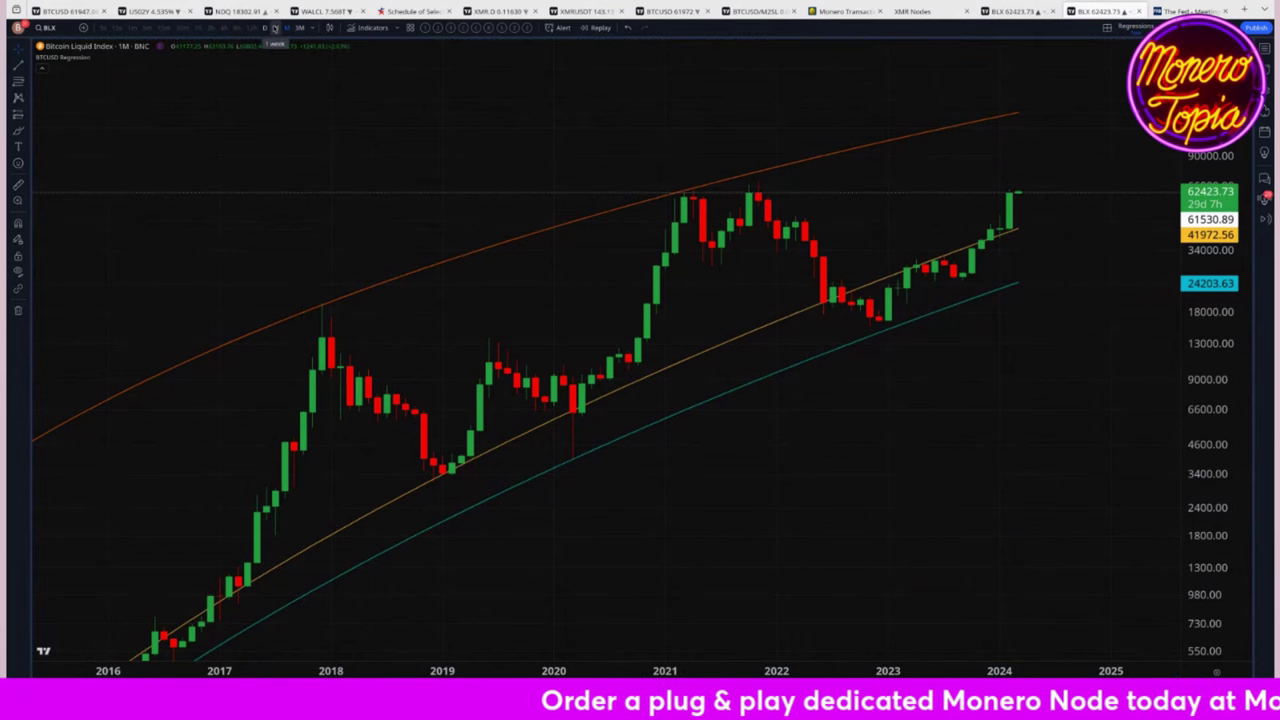
{"action": "left_click", "coordinate": [275, 28]}
{"action": "left_click", "coordinate": [264, 28]}
{"action": "scroll", "coordinate": [937, 361], "scroll_direction": "down", "scroll_amount": 5}
{"action": "scroll", "coordinate": [1037, 373], "scroll_direction": "down", "scroll_amount": 6}
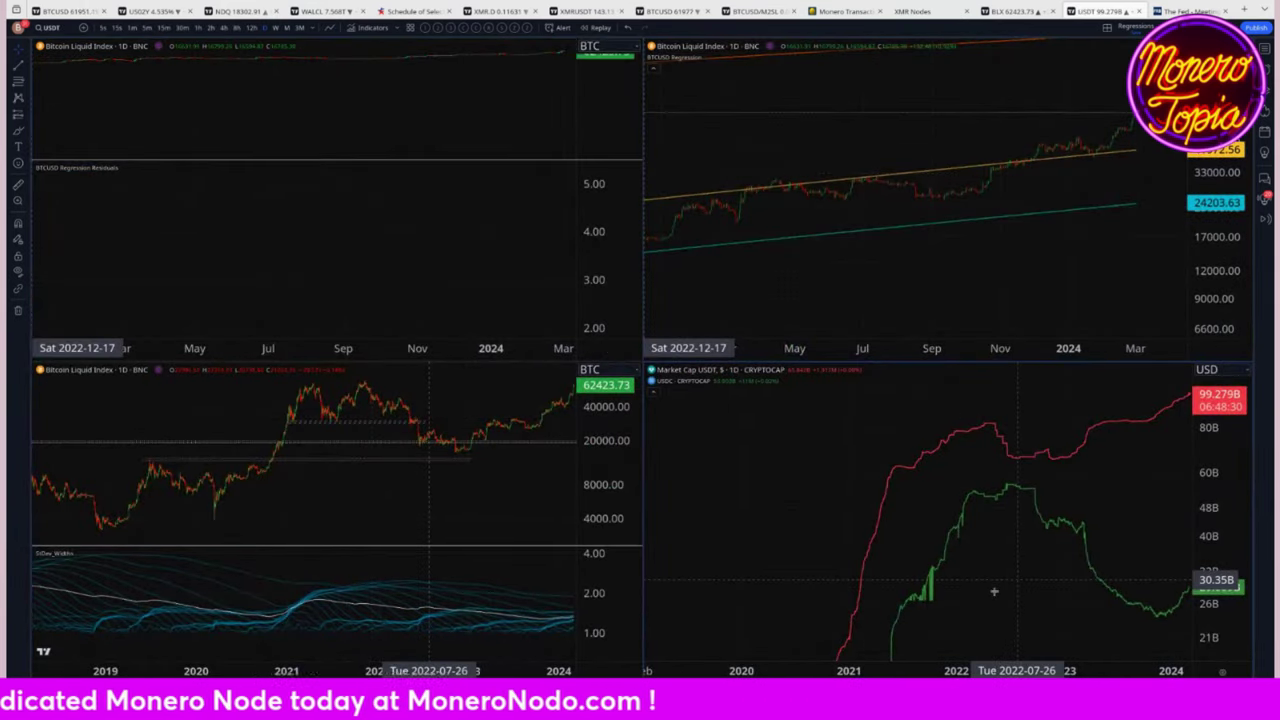
Maximize the USDT and USDC market cap chart, examine both curves from 2021 to 2024, and restore the four-chart layout.
{"action": "key", "text": "alt+Return"}
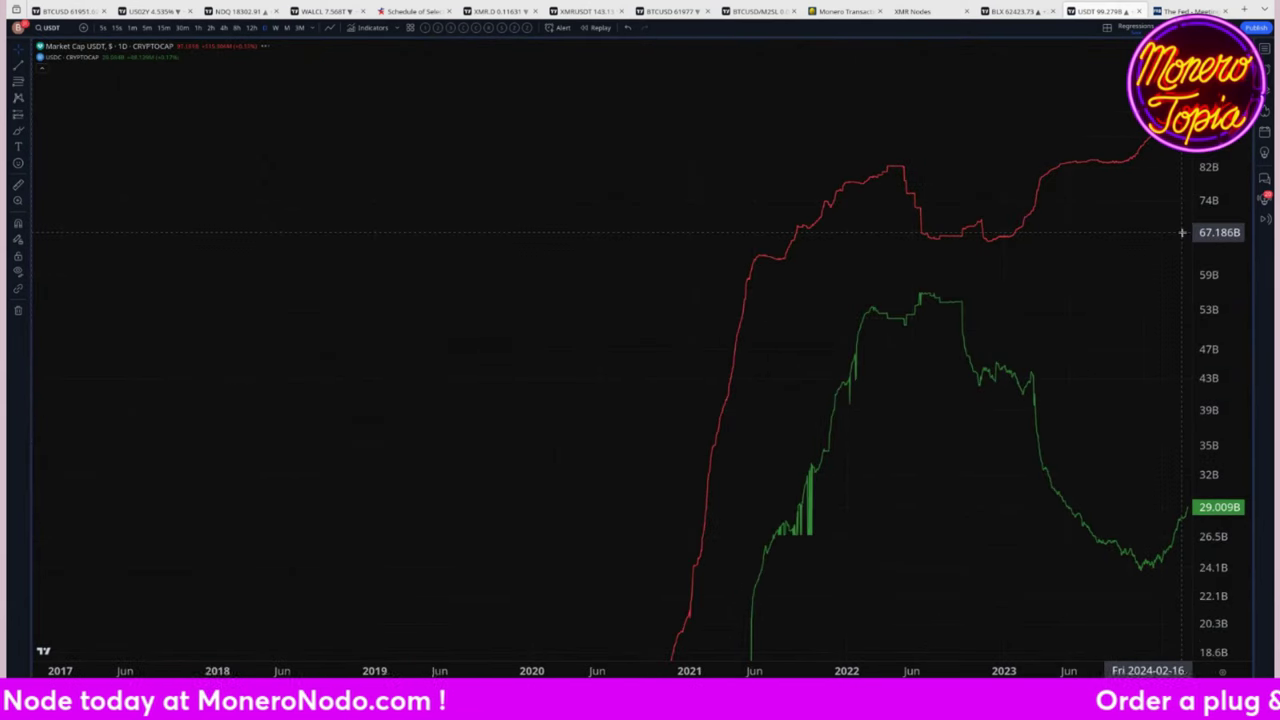
{"action": "left_click_drag", "start_coordinate": [1134, 457], "coordinate": [908, 222]}
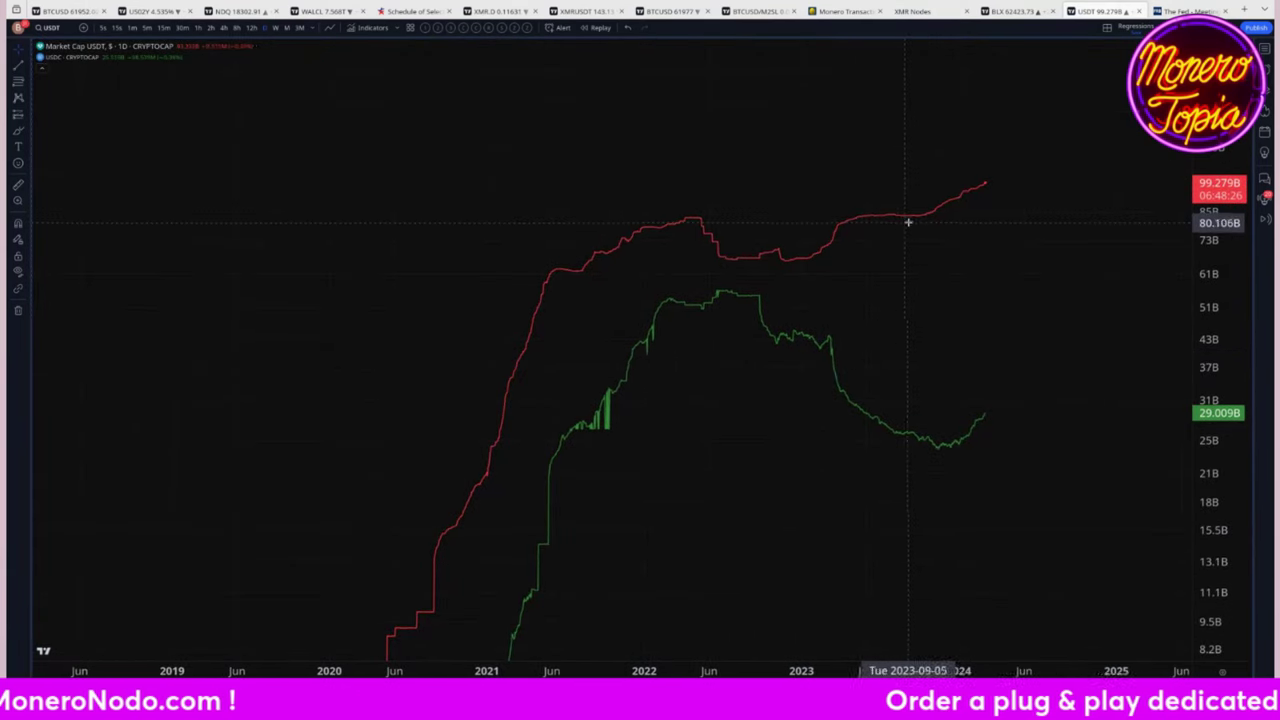
{"action": "scroll", "coordinate": [1014, 163], "scroll_direction": "up", "scroll_amount": 5}
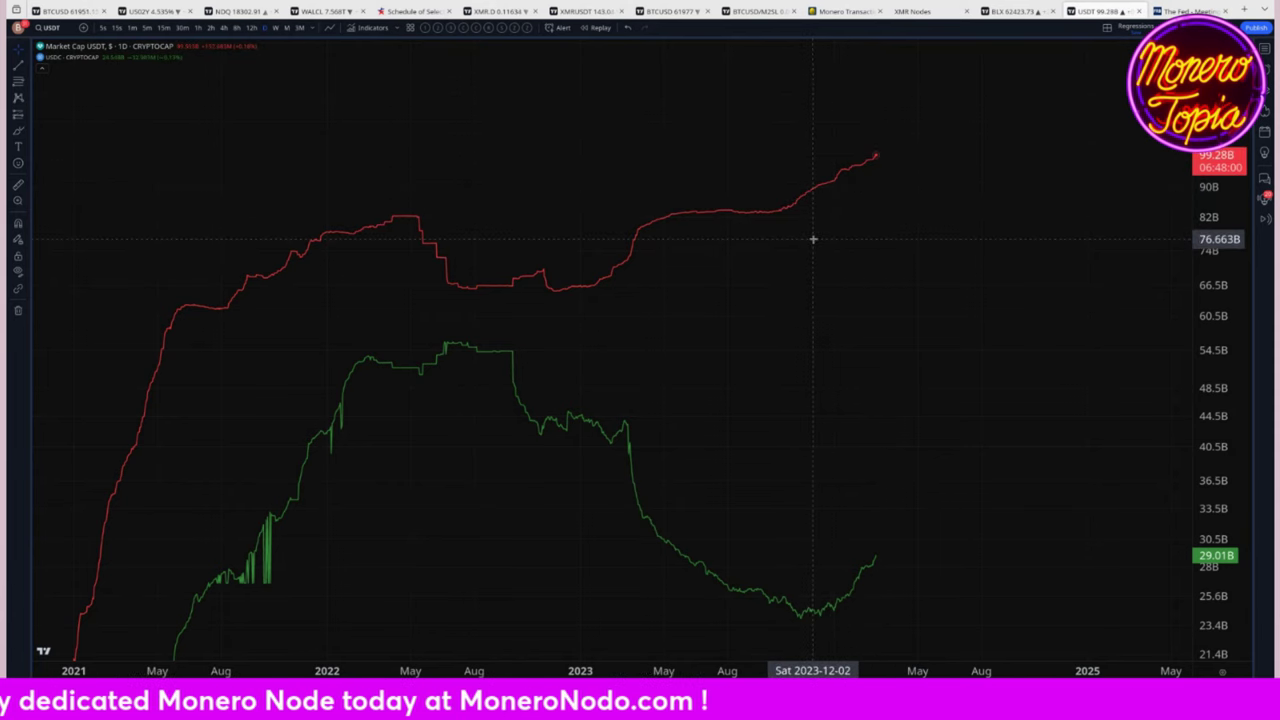
{"action": "left_click_drag", "start_coordinate": [829, 343], "coordinate": [805, 423]}
{"action": "left_click_drag", "start_coordinate": [1153, 412], "coordinate": [750, 302]}
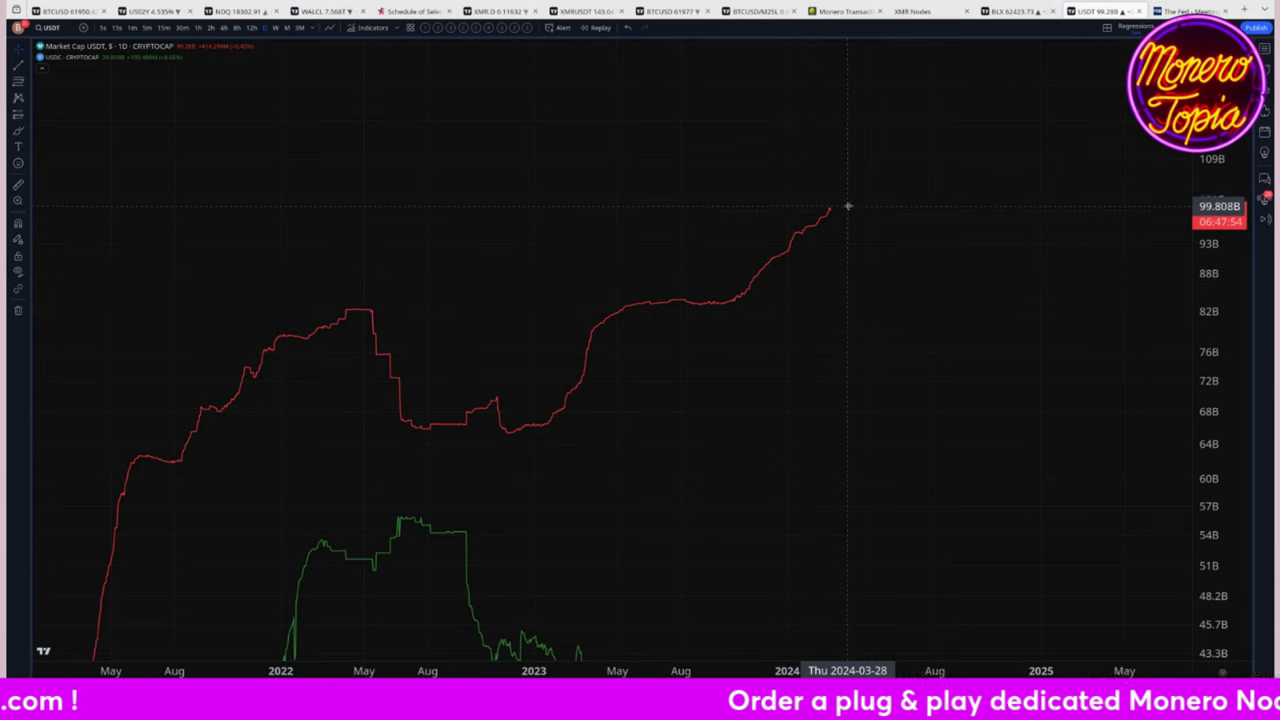
{"action": "left_click_drag", "start_coordinate": [1218, 330], "coordinate": [1218, 400]}
{"action": "left_click_drag", "start_coordinate": [850, 452], "coordinate": [870, 260]}
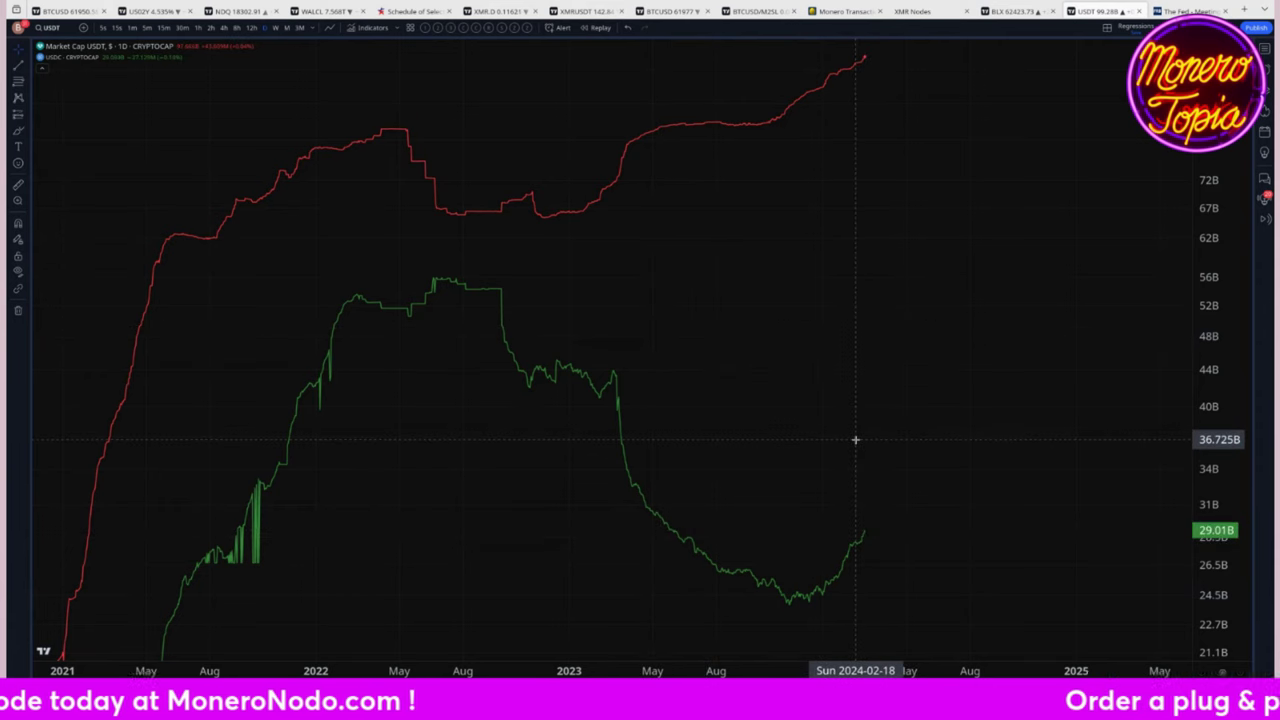
{"action": "key", "text": "alt+Return"}
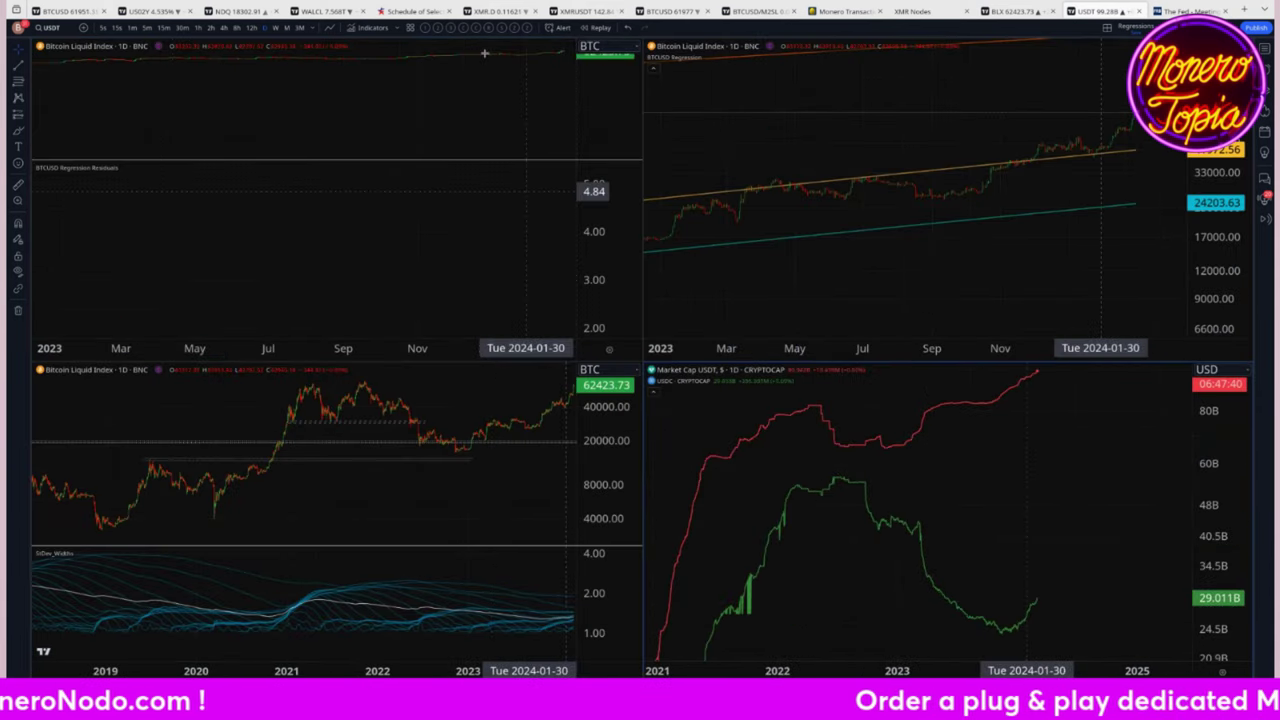
Return to the crypto market layout, maximize the daily BTCUSD chart, and examine its trendlines and the breakout above the 48,290 level.
{"action": "left_click", "coordinate": [668, 11]}
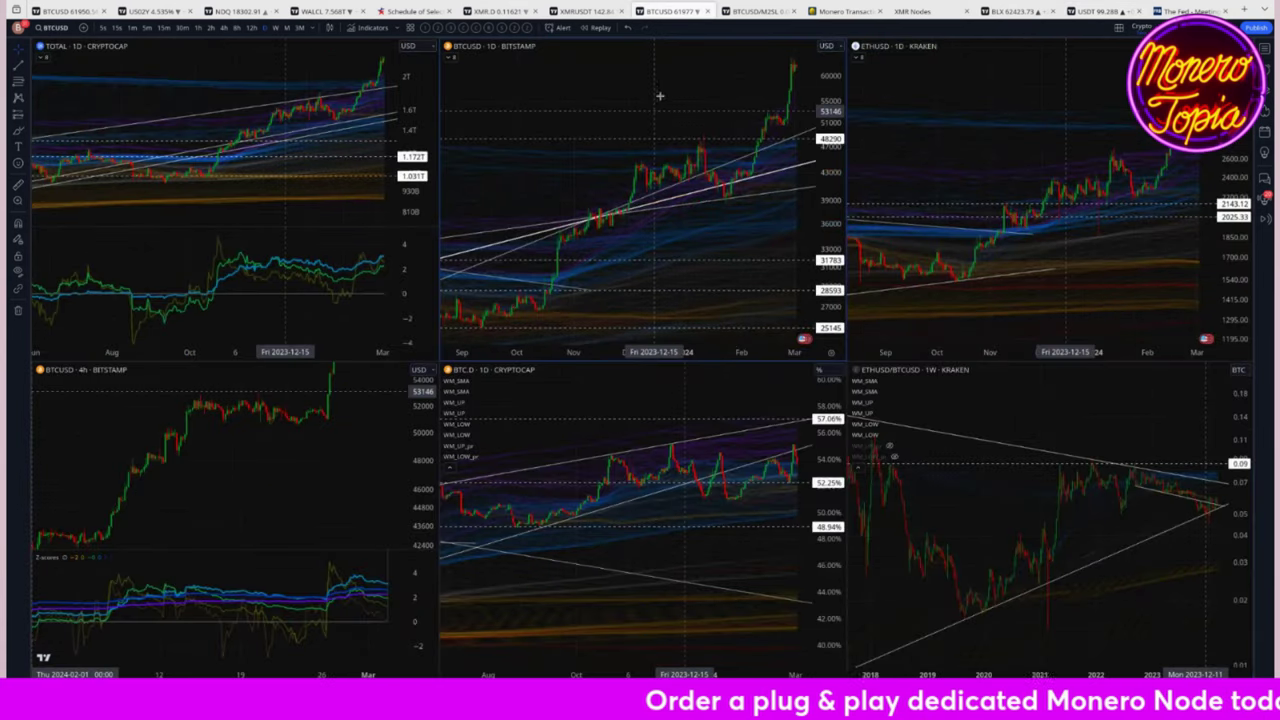
{"action": "key", "text": "alt+Return"}
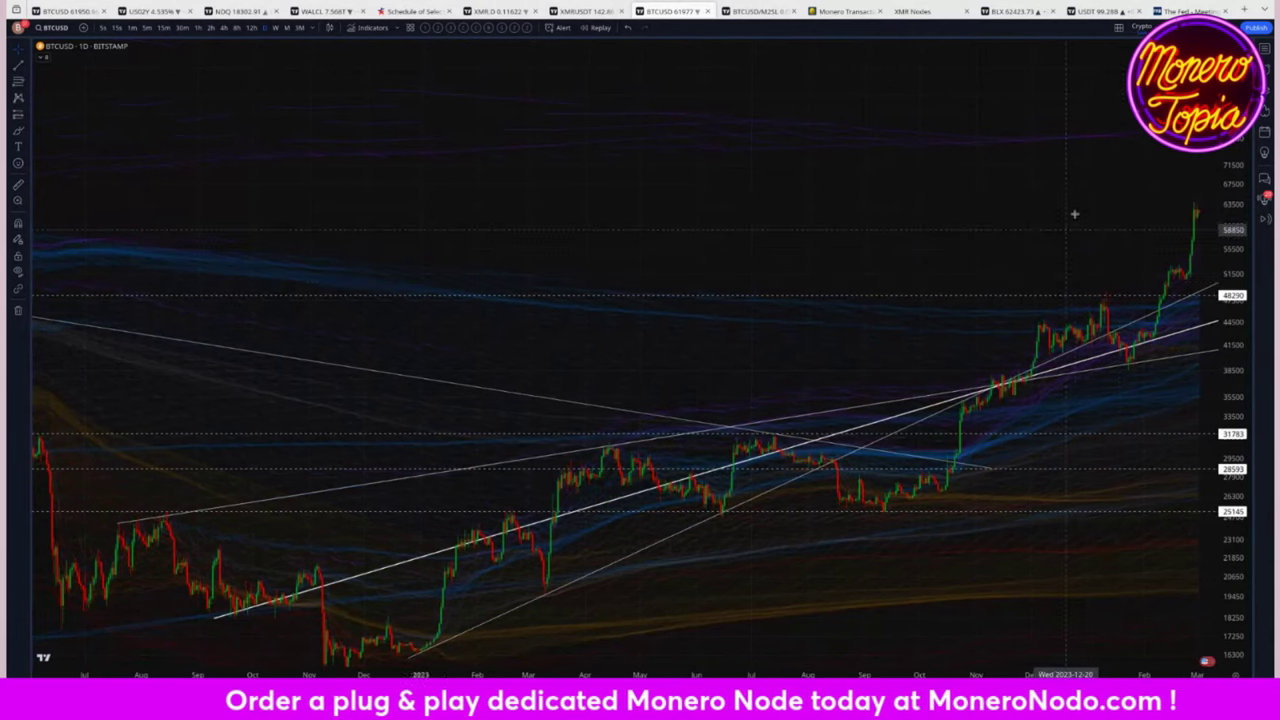
{"action": "left_click_drag", "start_coordinate": [1020, 217], "coordinate": [943, 189]}
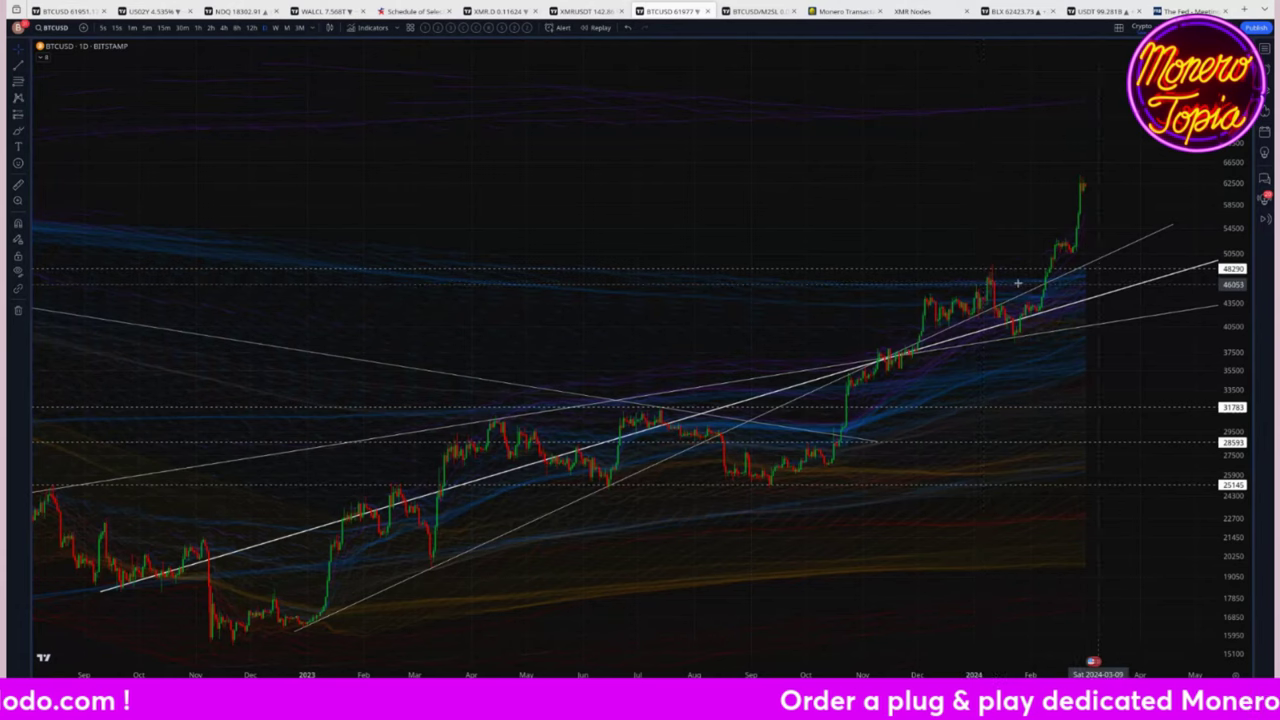
{"action": "scroll", "coordinate": [985, 272], "scroll_direction": "down", "scroll_amount": 2}
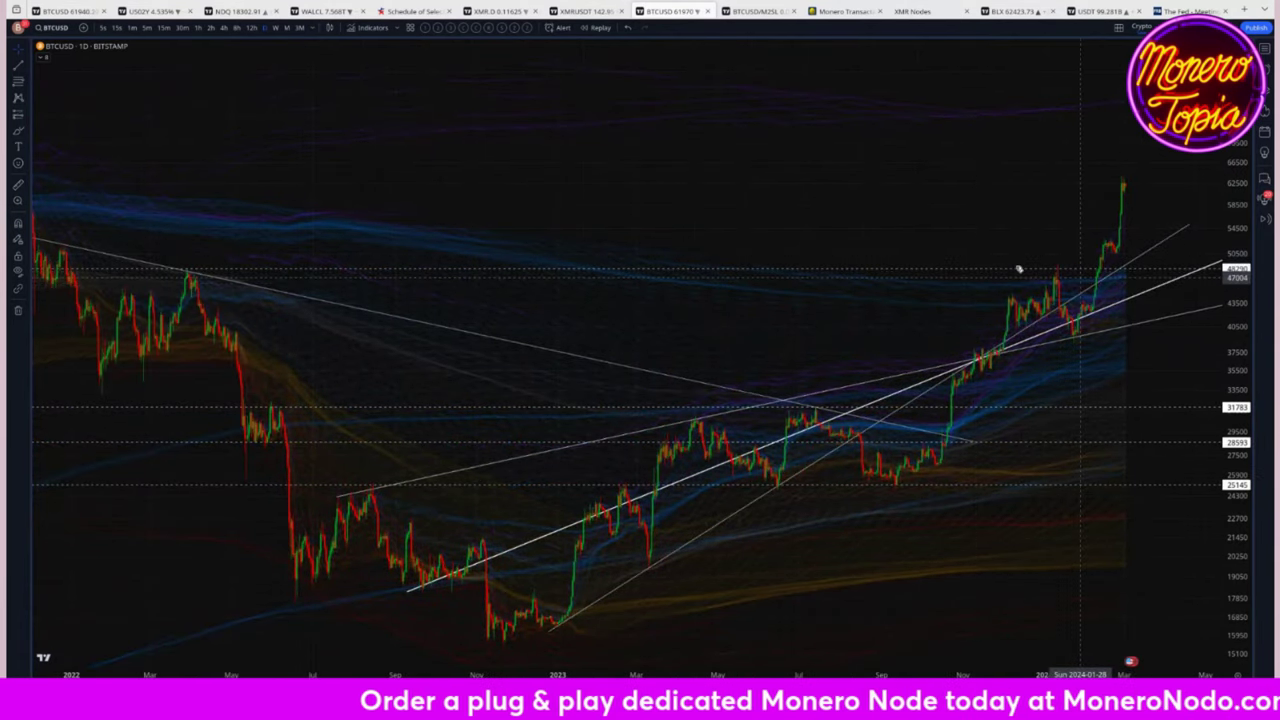
{"action": "scroll", "coordinate": [1088, 272], "scroll_direction": "up", "scroll_amount": 3}
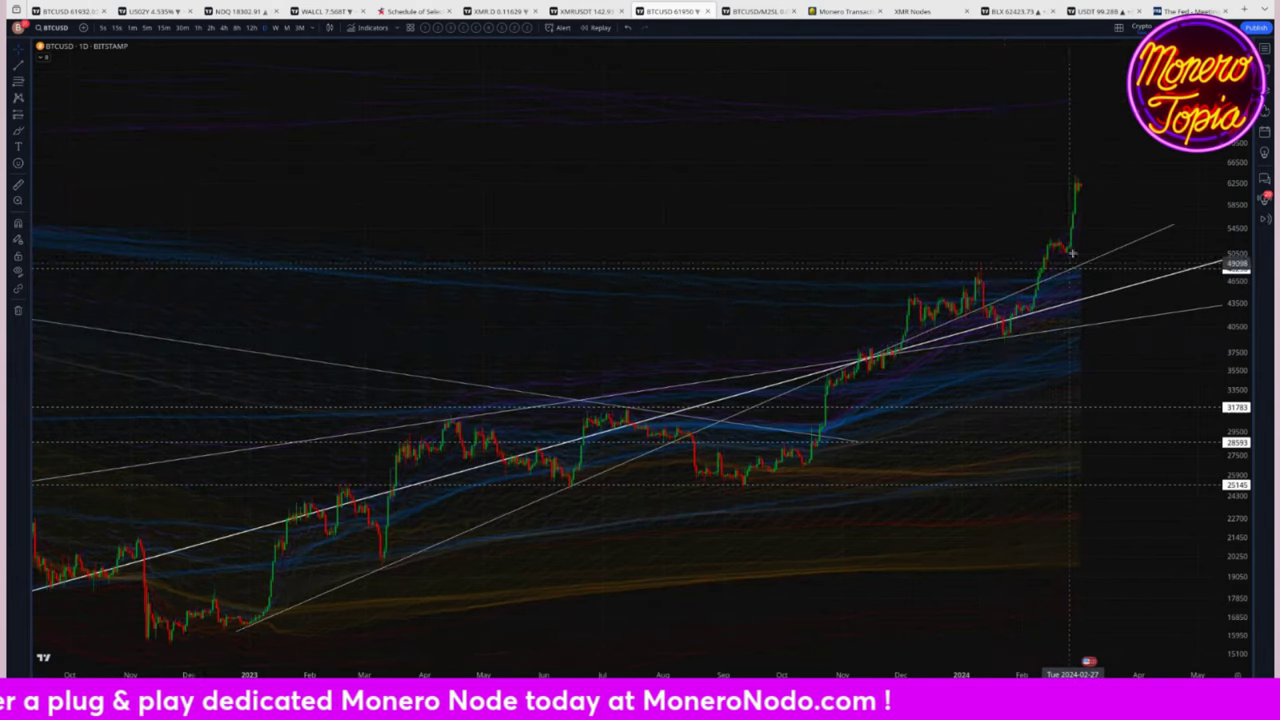
{"action": "scroll", "coordinate": [1055, 262], "scroll_direction": "down", "scroll_amount": 2}
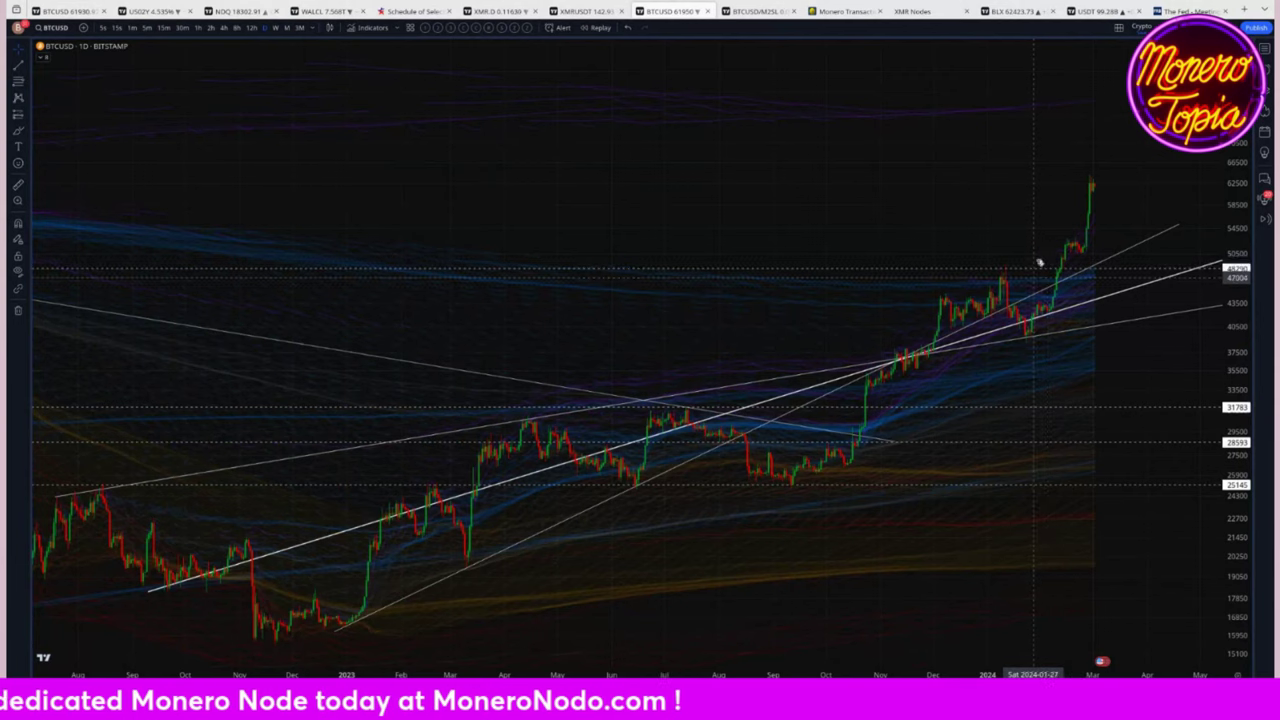
Draw a rising brush stroke along the purple band above the latest BTCUSD price, from about December 2023 to April 2024.
{"action": "scroll", "coordinate": [1035, 242], "scroll_direction": "down", "scroll_amount": 3}
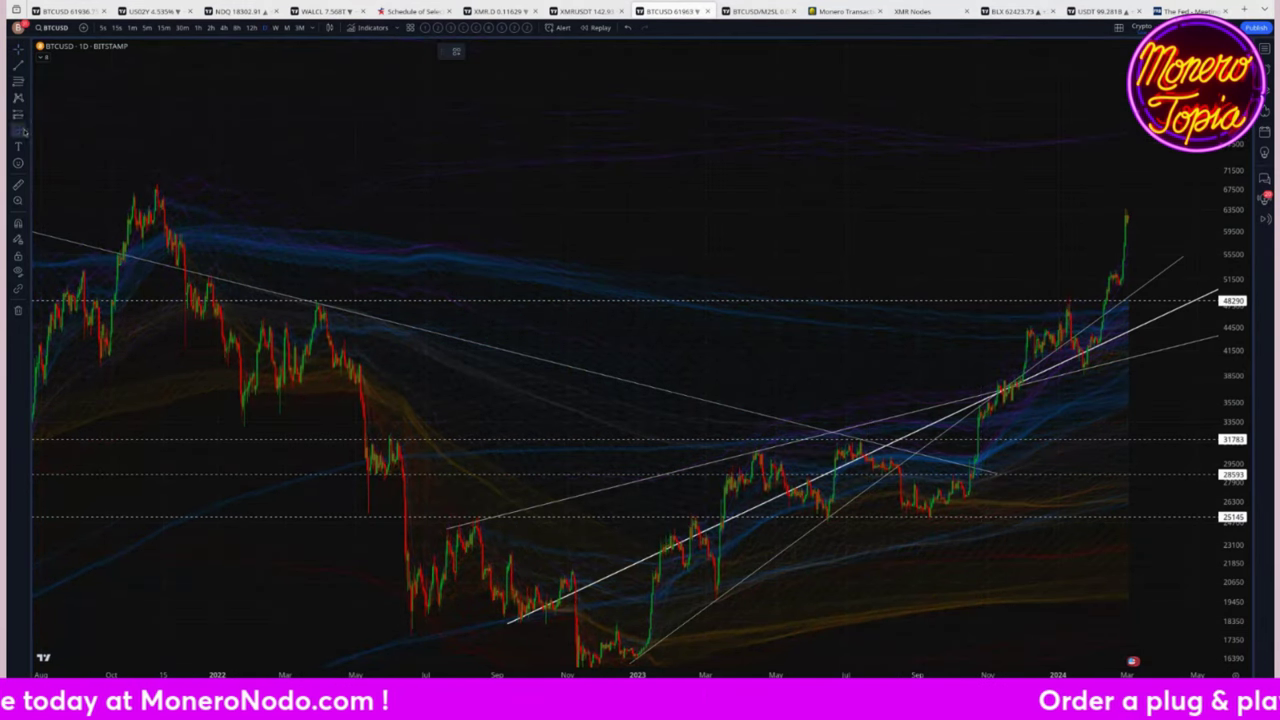
{"action": "left_click", "coordinate": [1036, 148]}
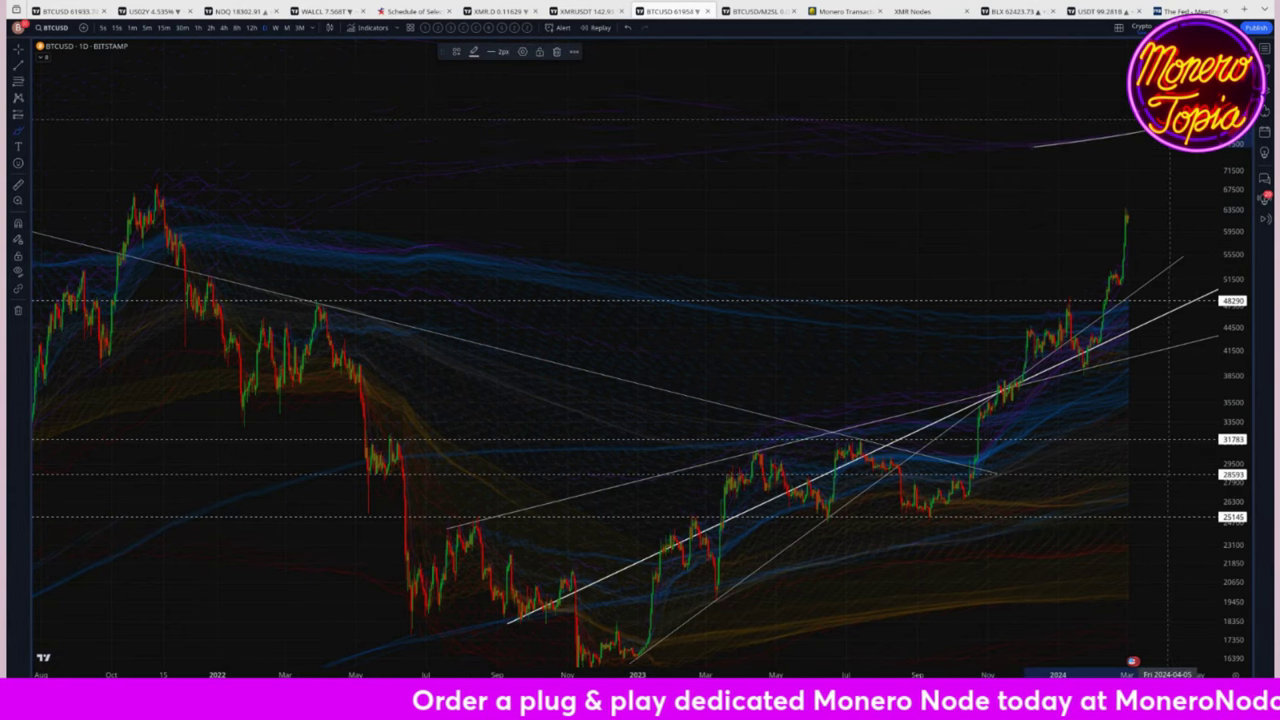
{"action": "left_click", "coordinate": [1162, 121]}
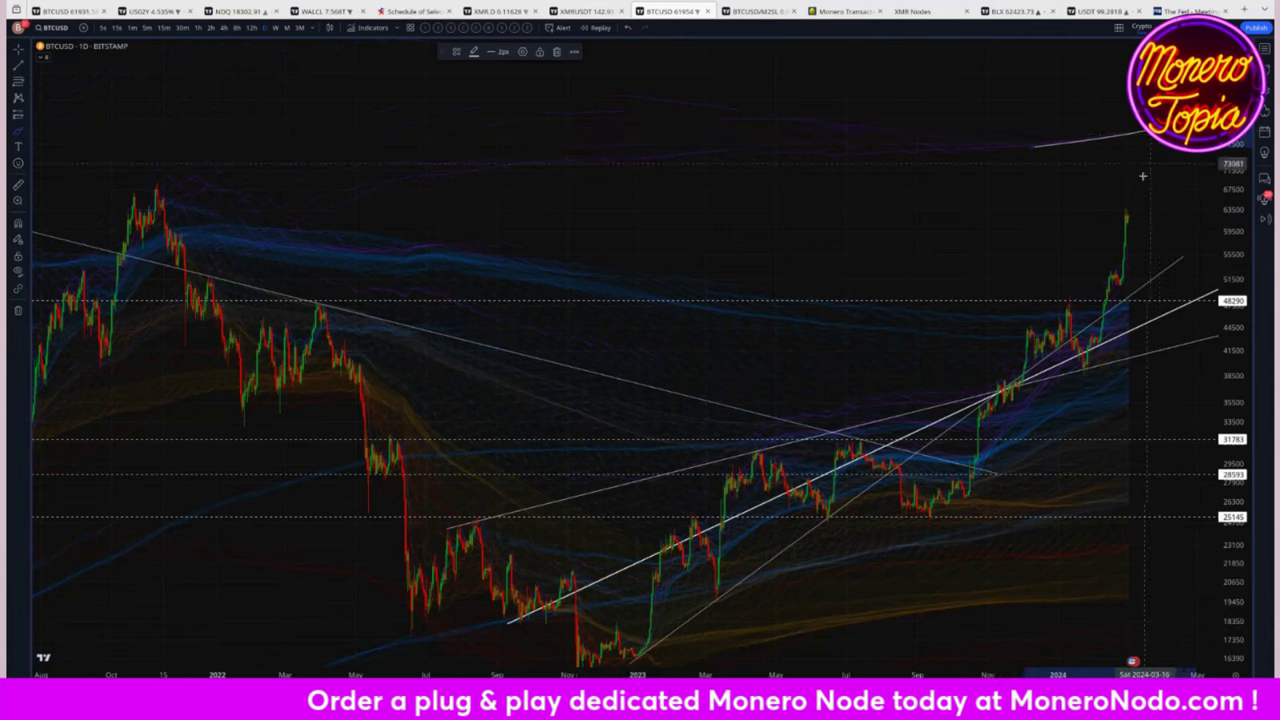
Try a second brush stroke curving just below the 48,290 level from about September 2023 to May 2024, and remove it.
{"action": "left_click", "coordinate": [893, 313]}
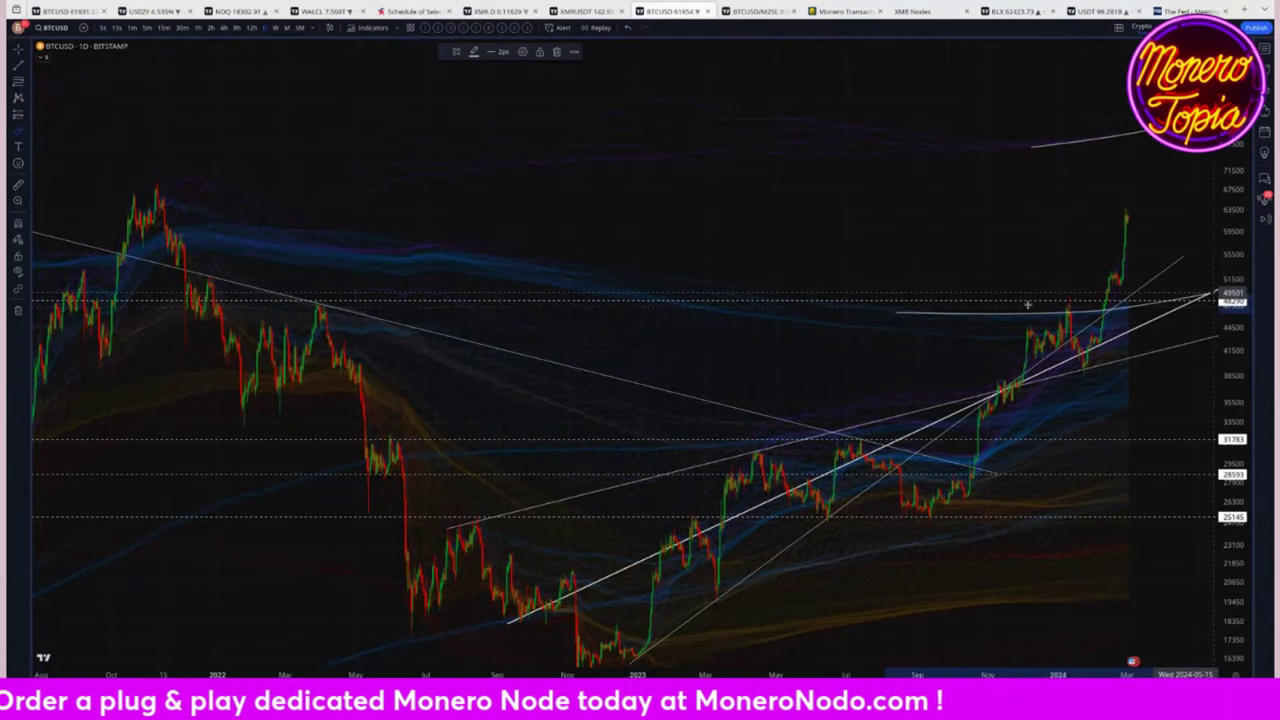
{"action": "key", "text": "Escape"}
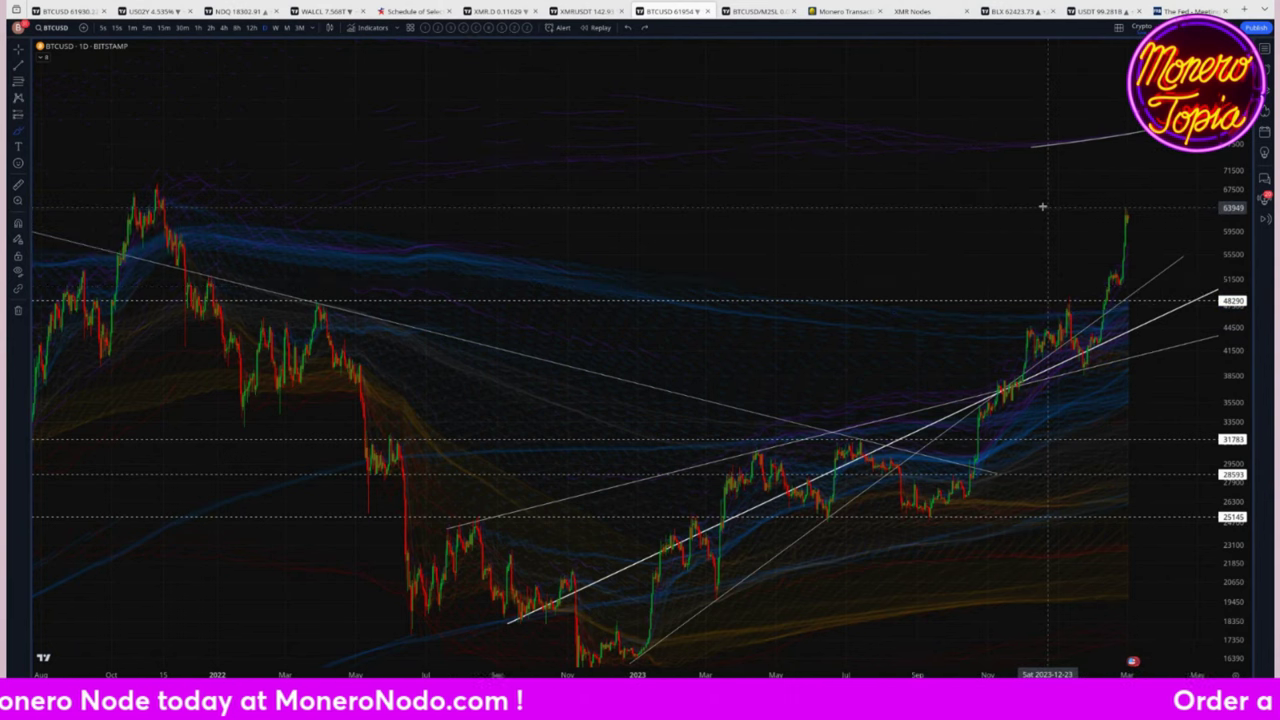
{"action": "scroll", "coordinate": [1022, 217], "scroll_direction": "up", "scroll_amount": 1}
{"action": "scroll", "coordinate": [1045, 222], "scroll_direction": "up", "scroll_amount": 2}
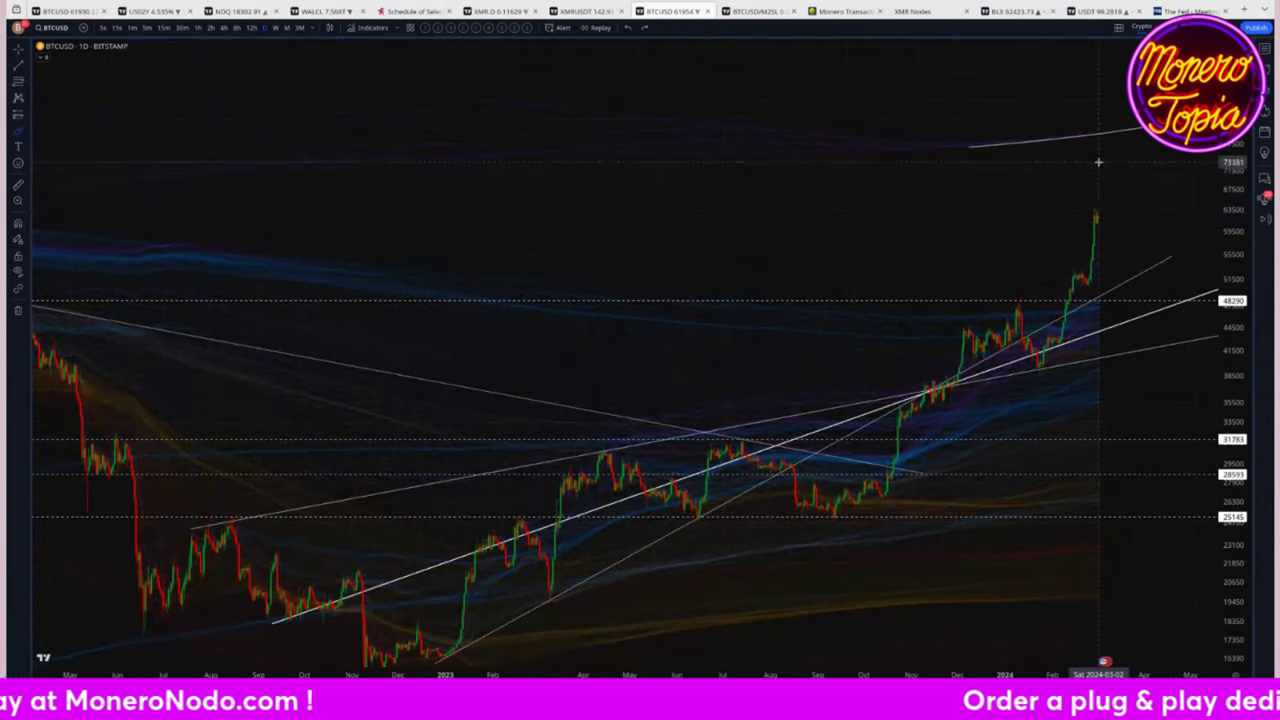
Draw a brush stroke rising from the latest BTCUSD price to the purple band near 77,000, ending in a small ellipse around the target.
{"action": "mouse_move", "coordinate": [1096, 212]}
{"action": "left_mouse_down"}
{"action": "mouse_move", "coordinate": [1123, 131]}
{"action": "mouse_move", "coordinate": [1096, 142]}
{"action": "left_mouse_up"}
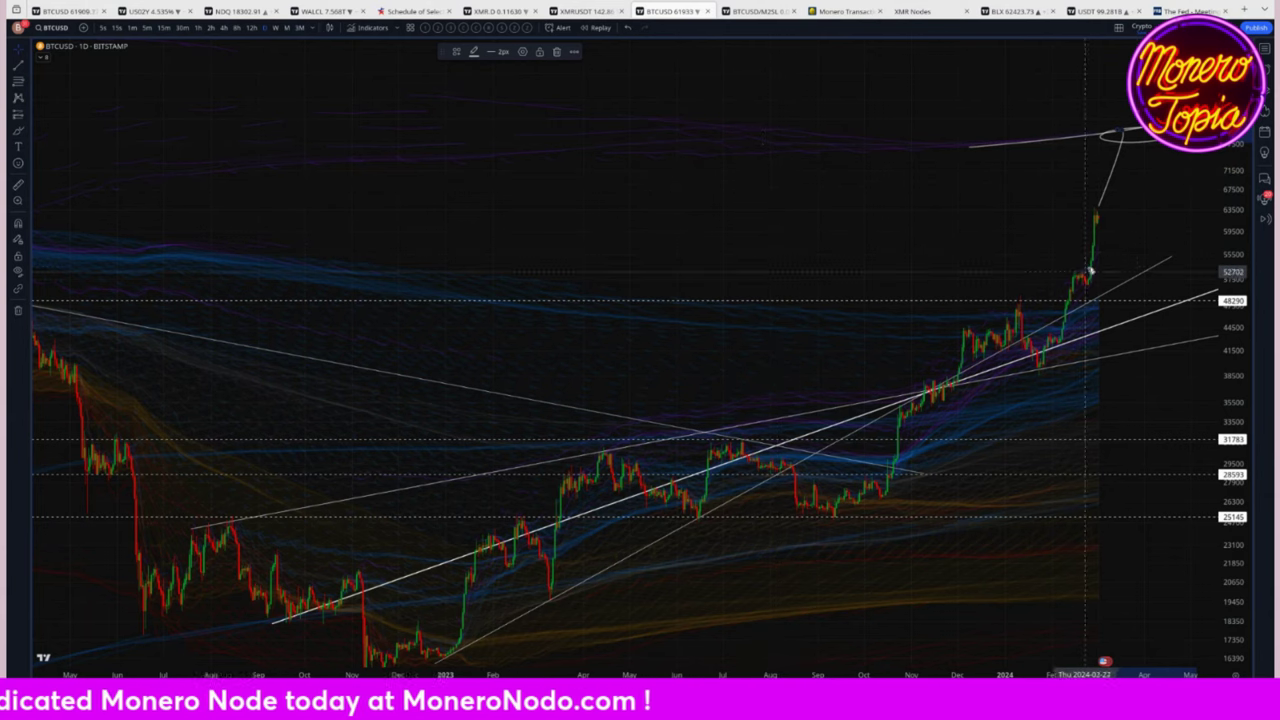
{"action": "scroll", "coordinate": [1005, 272], "scroll_direction": "down", "scroll_amount": 1}
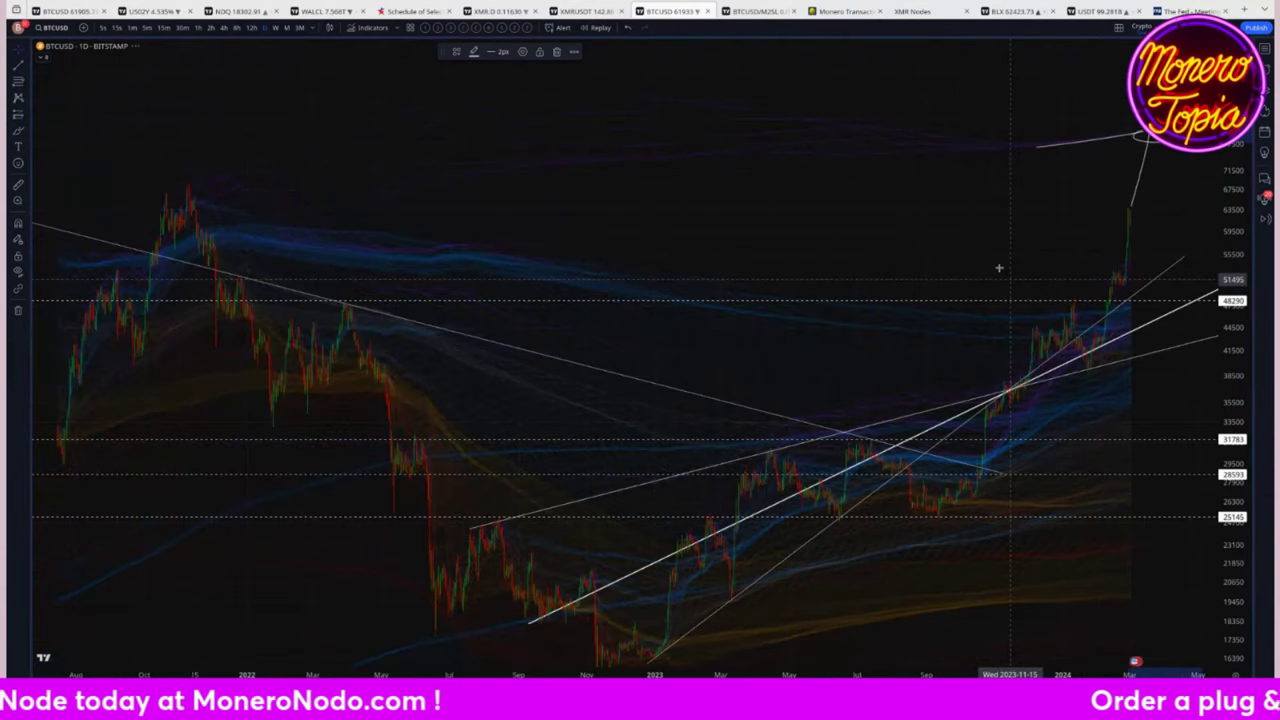
{"action": "scroll", "coordinate": [999, 268], "scroll_direction": "down", "scroll_amount": 1}
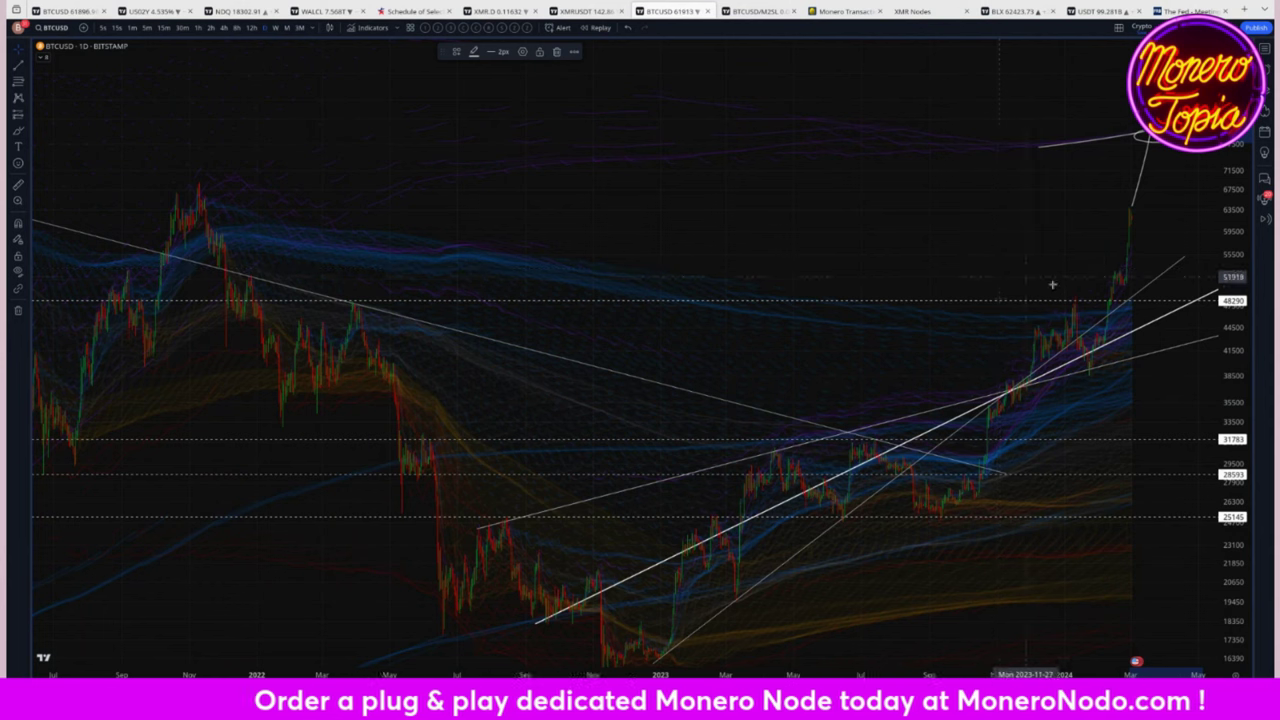
{"action": "scroll", "coordinate": [1072, 215], "scroll_direction": "up", "scroll_amount": 2}
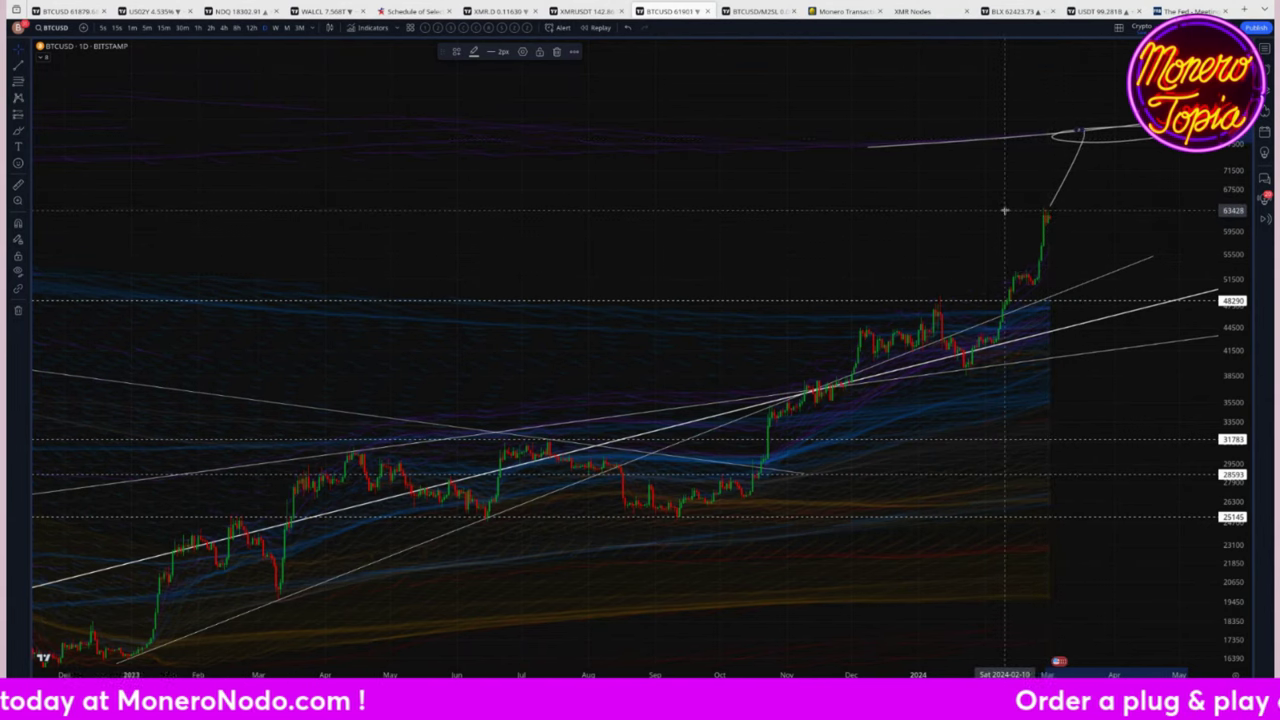
Examine the BTCUSD chart back to the 2021 highs, comparing the purple and blue bands with the marked price target.
{"action": "scroll", "coordinate": [986, 234], "scroll_direction": "down", "scroll_amount": 3}
{"action": "scroll", "coordinate": [986, 234], "scroll_direction": "down", "scroll_amount": 4}
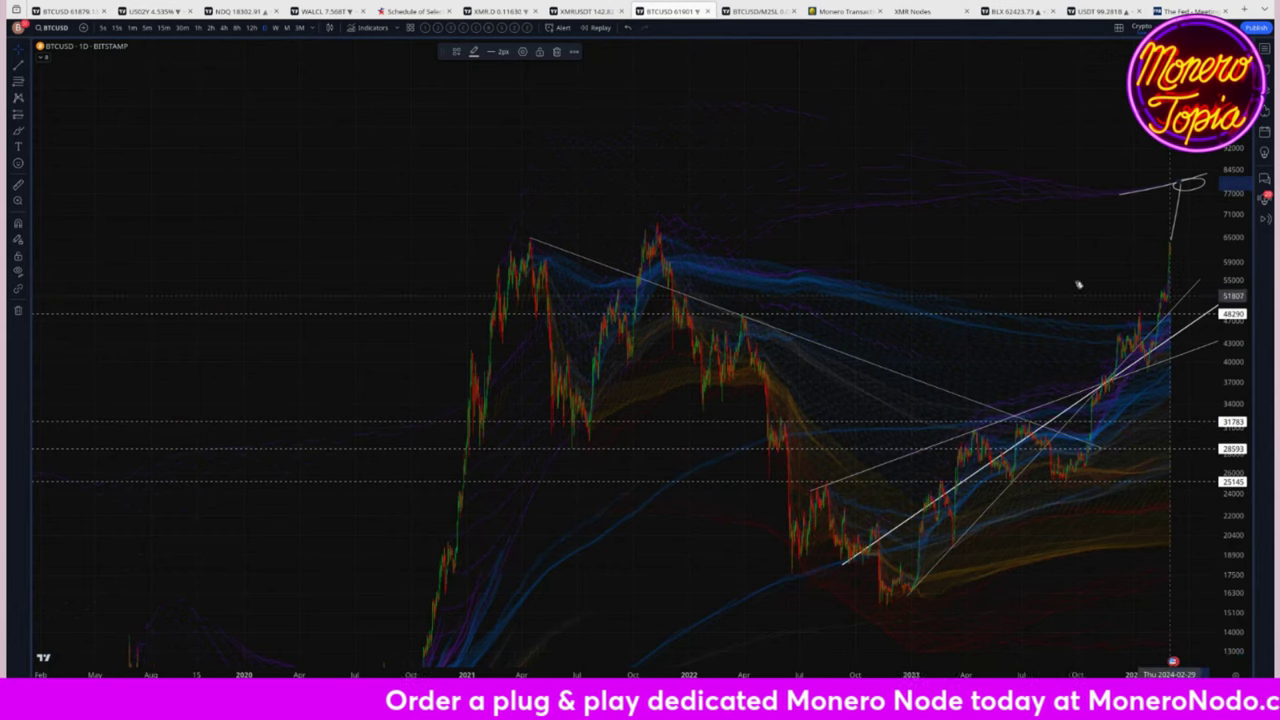
{"action": "scroll", "coordinate": [1075, 282], "scroll_direction": "down", "scroll_amount": 3}
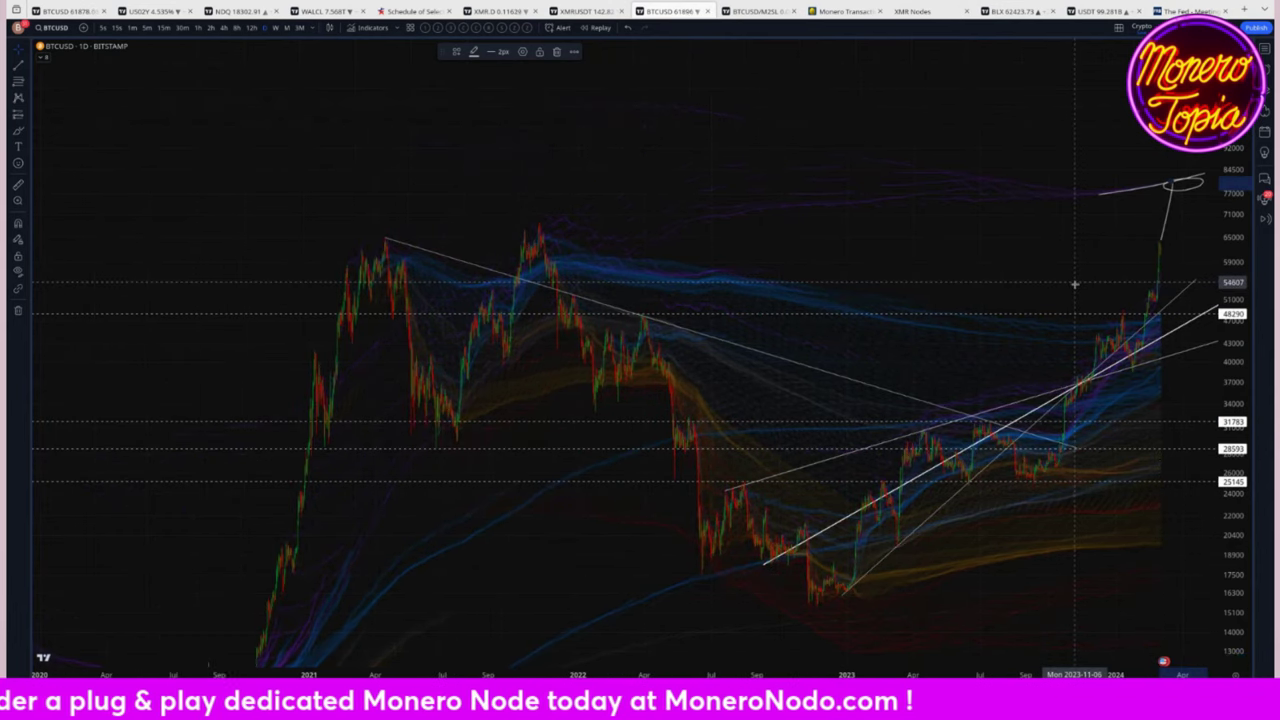
{"action": "scroll", "coordinate": [1075, 282], "scroll_direction": "up", "scroll_amount": 3}
{"action": "left_click_drag", "start_coordinate": [1238, 292], "coordinate": [1237, 282]}
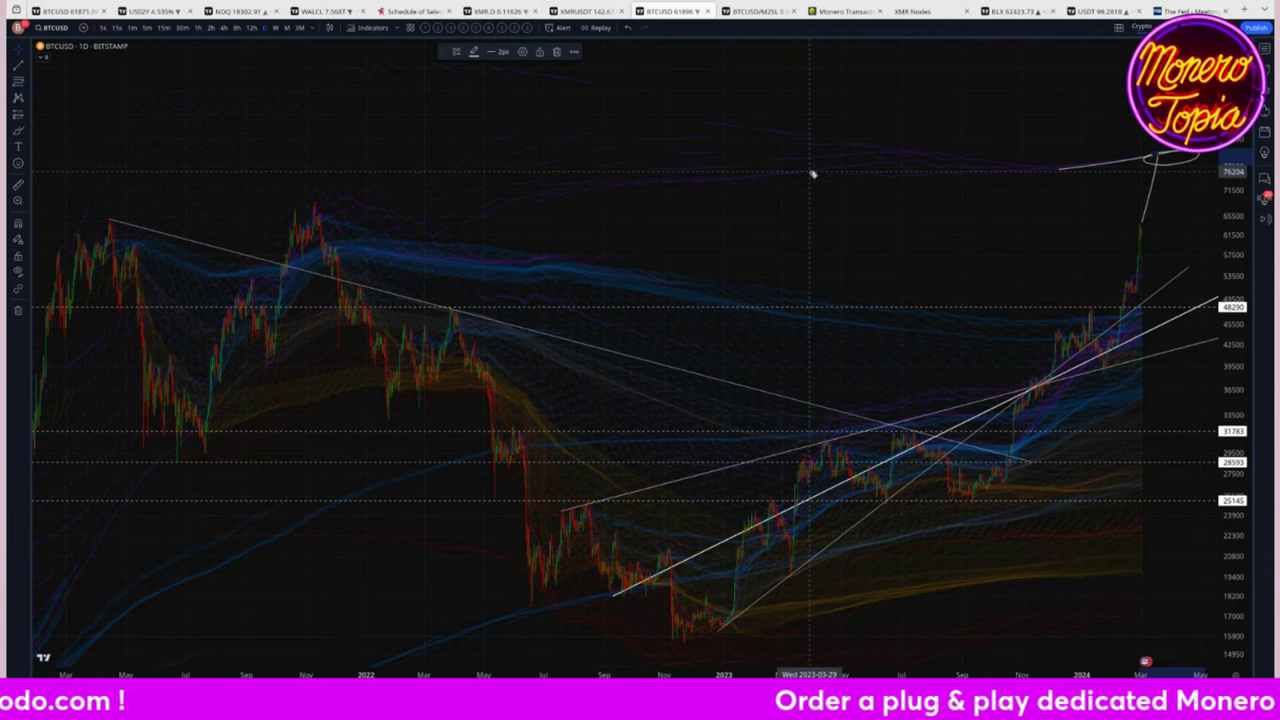
{"action": "left_click", "coordinate": [960, 218]}
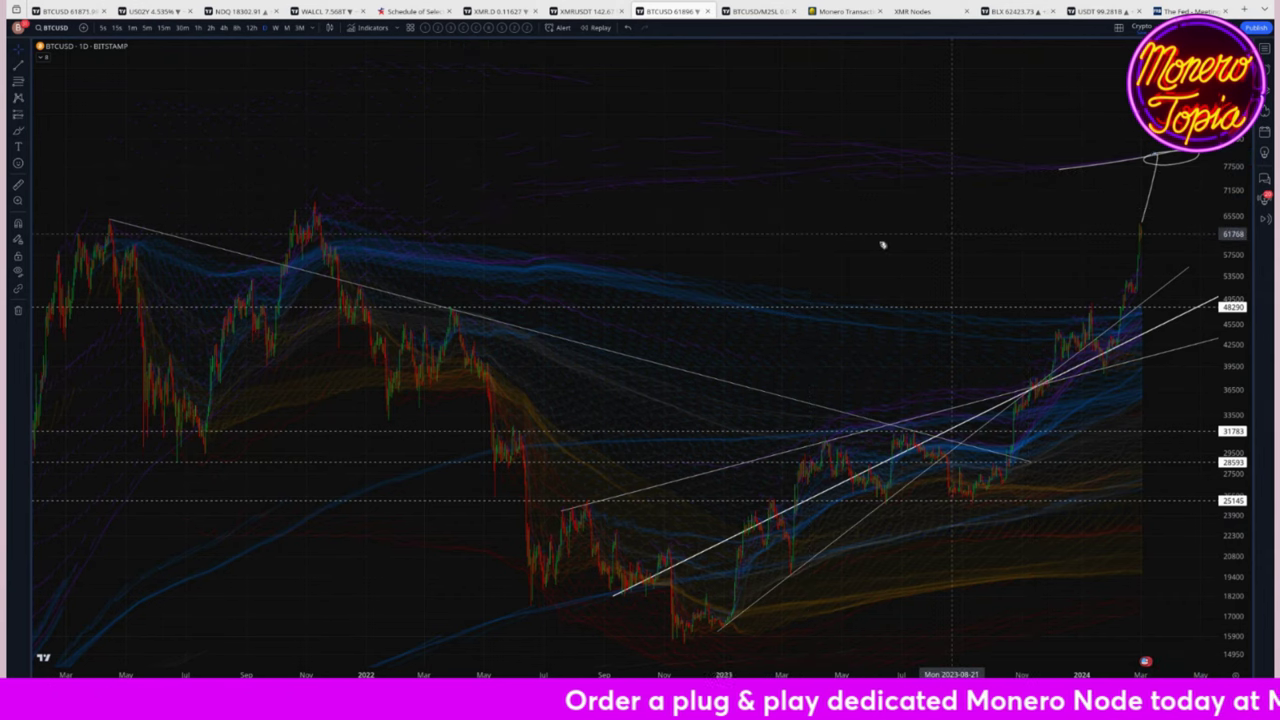
{"action": "scroll", "coordinate": [815, 230], "scroll_direction": "right", "scroll_amount": 5}
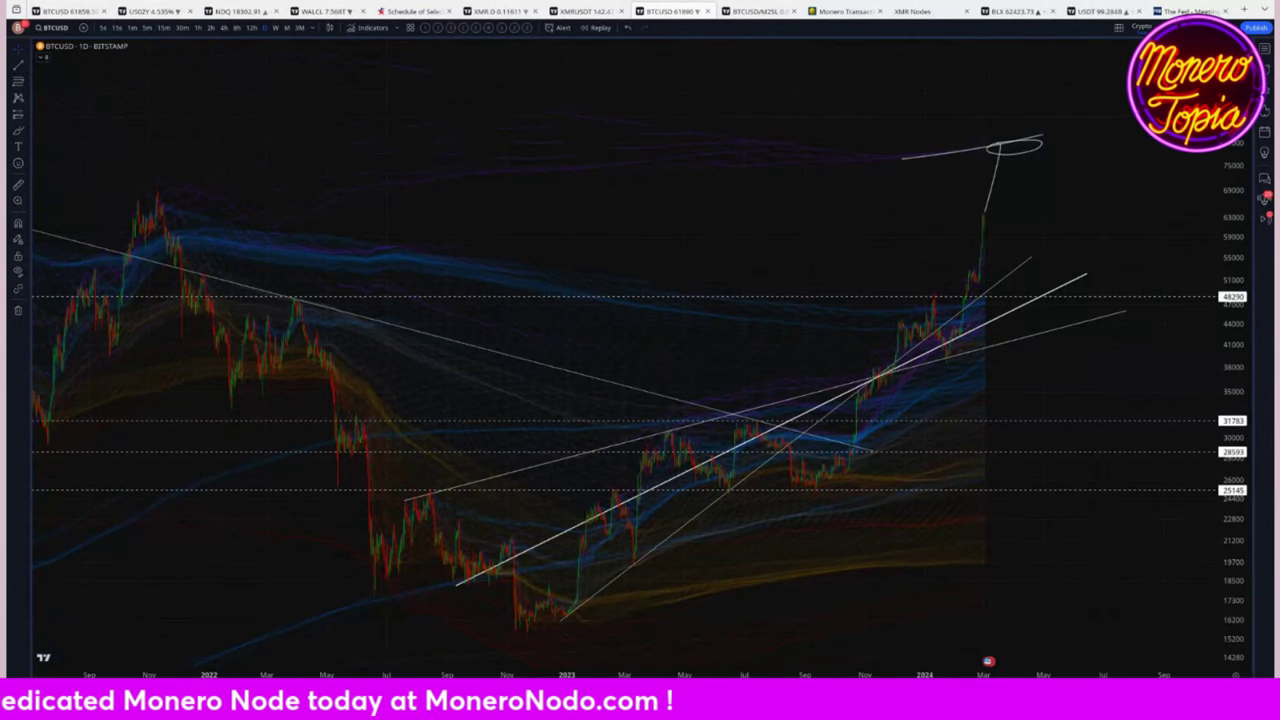
Open the crypto versus stocks layout, maximize the BTCUSD/NQ1! chart, and expand its price pane over the Z-scores pane.
{"action": "left_click", "coordinate": [760, 11]}
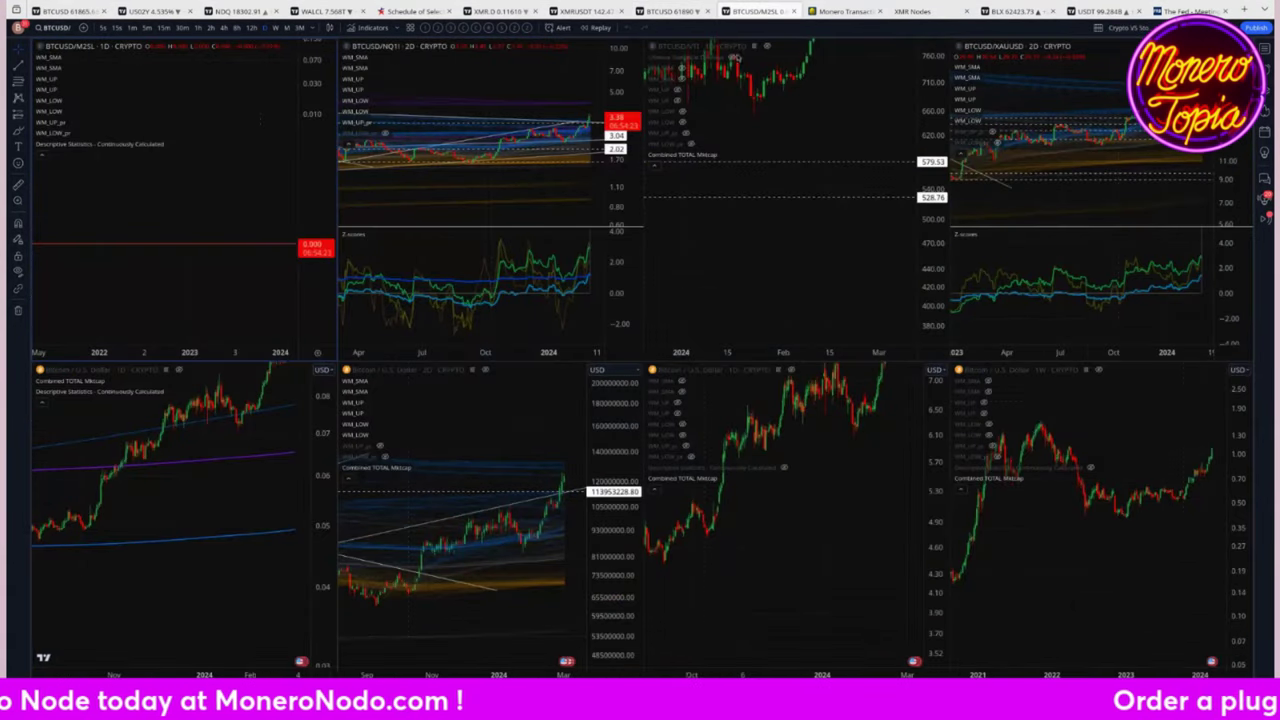
{"action": "key", "text": "alt+Return"}
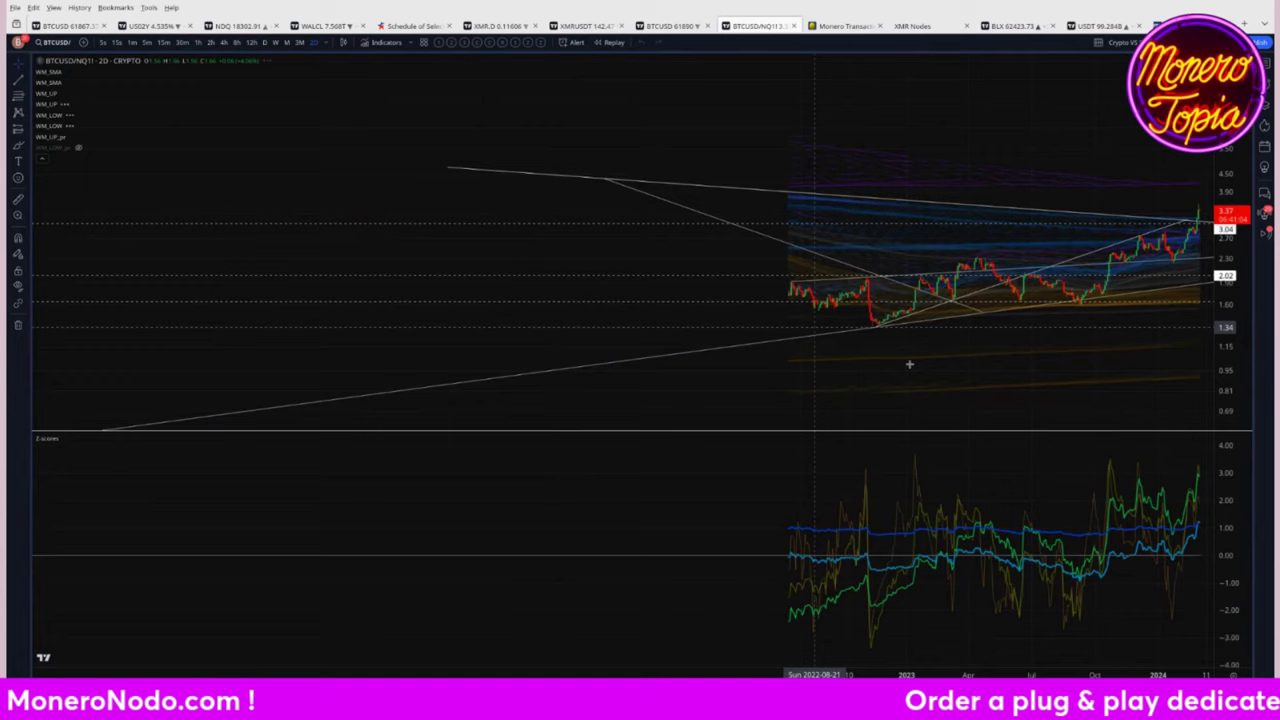
{"action": "double_click", "coordinate": [1175, 168]}
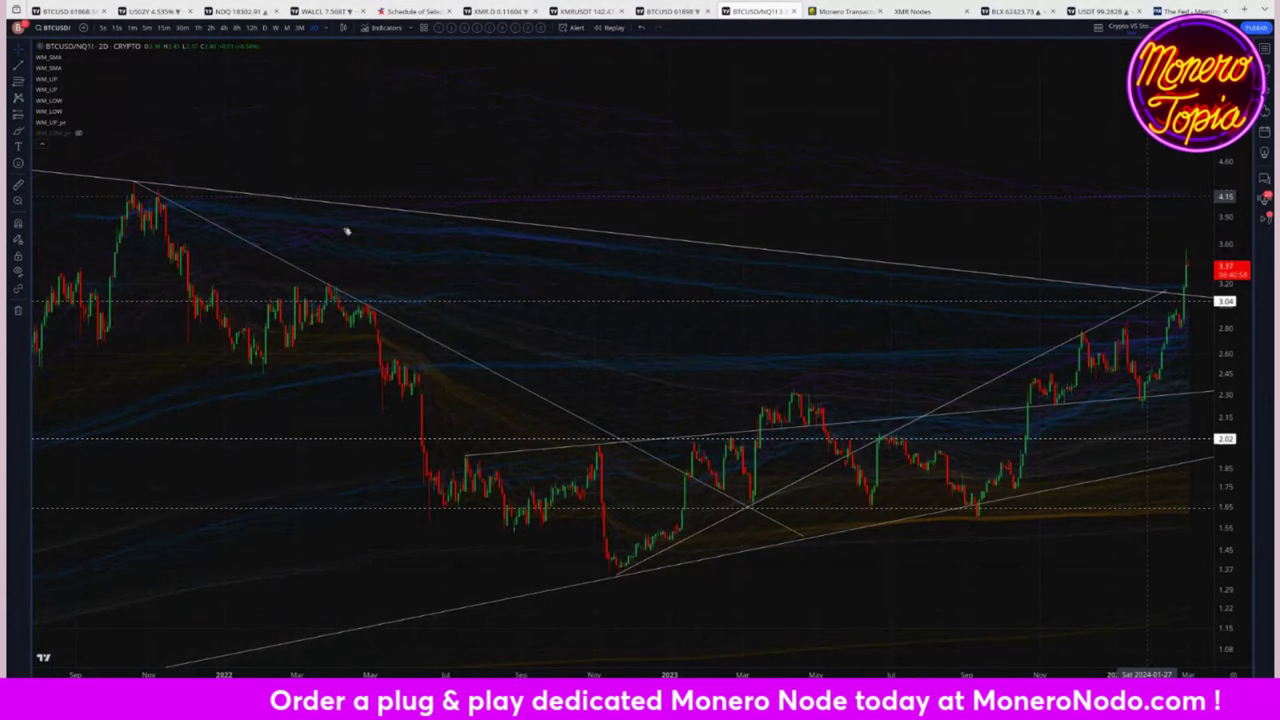
Set the BTCUSD/NQ1! chart to the monthly timeframe with candles from 2019 to 2024 in view.
{"action": "scroll", "coordinate": [476, 260], "scroll_direction": "down", "scroll_amount": 2}
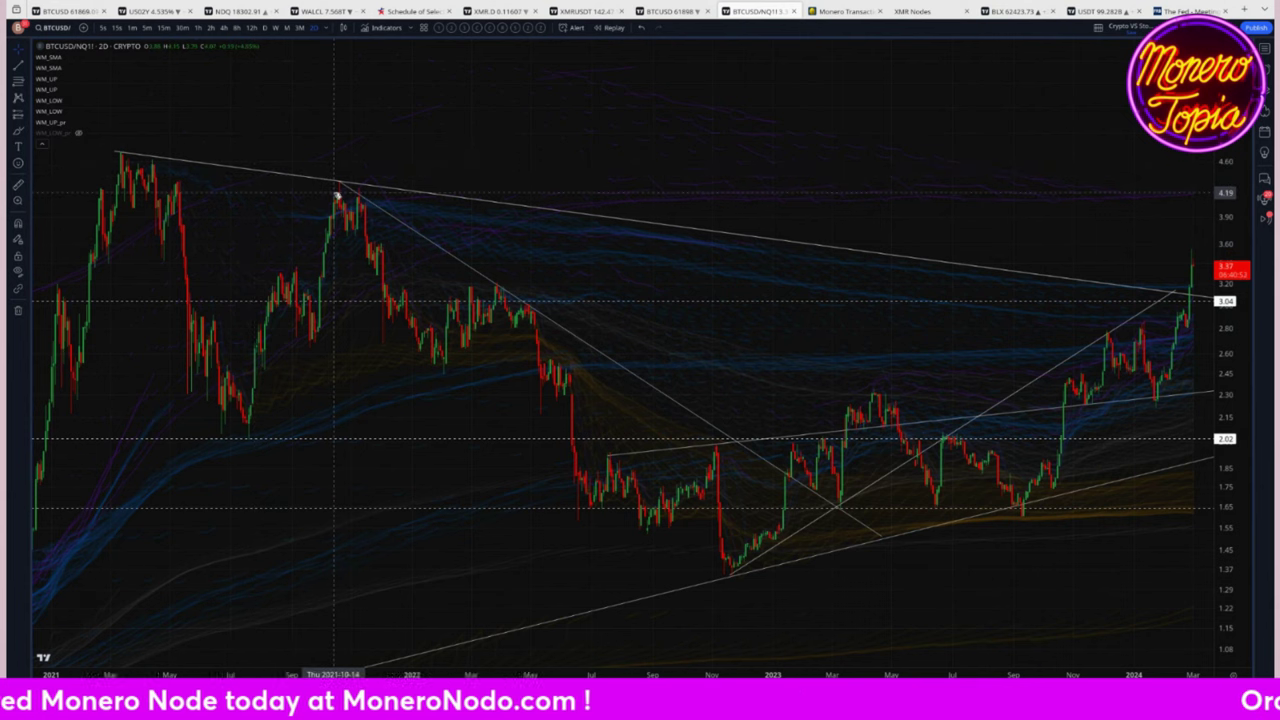
{"action": "left_click", "coordinate": [288, 27]}
{"action": "scroll", "coordinate": [1112, 332], "scroll_direction": "up", "scroll_amount": 10}
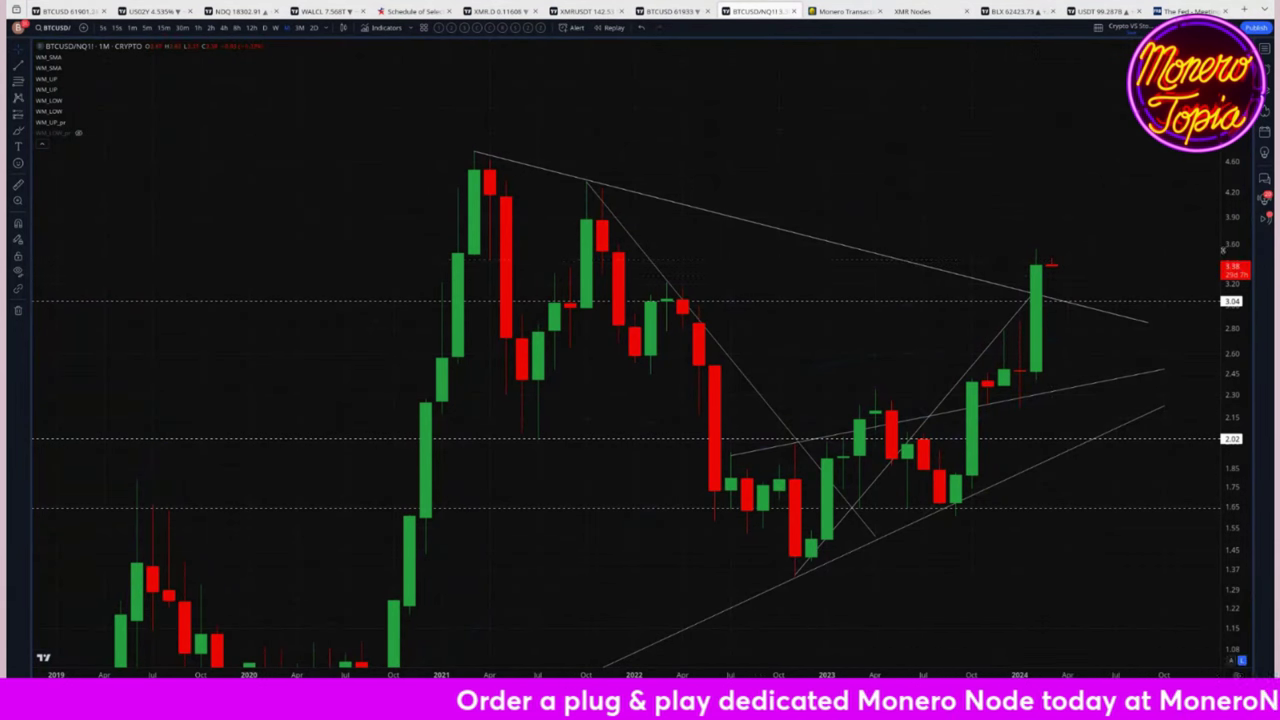
Try re-anchoring the descending BTCUSD/NQ1! trendline from the March 2021 candle body at 4.51 to 3.25 in October 2024, and undo it.
{"action": "left_click_drag", "start_coordinate": [1145, 326], "coordinate": [1148, 329]}
{"action": "left_click_drag", "start_coordinate": [474, 153], "coordinate": [476, 168]}
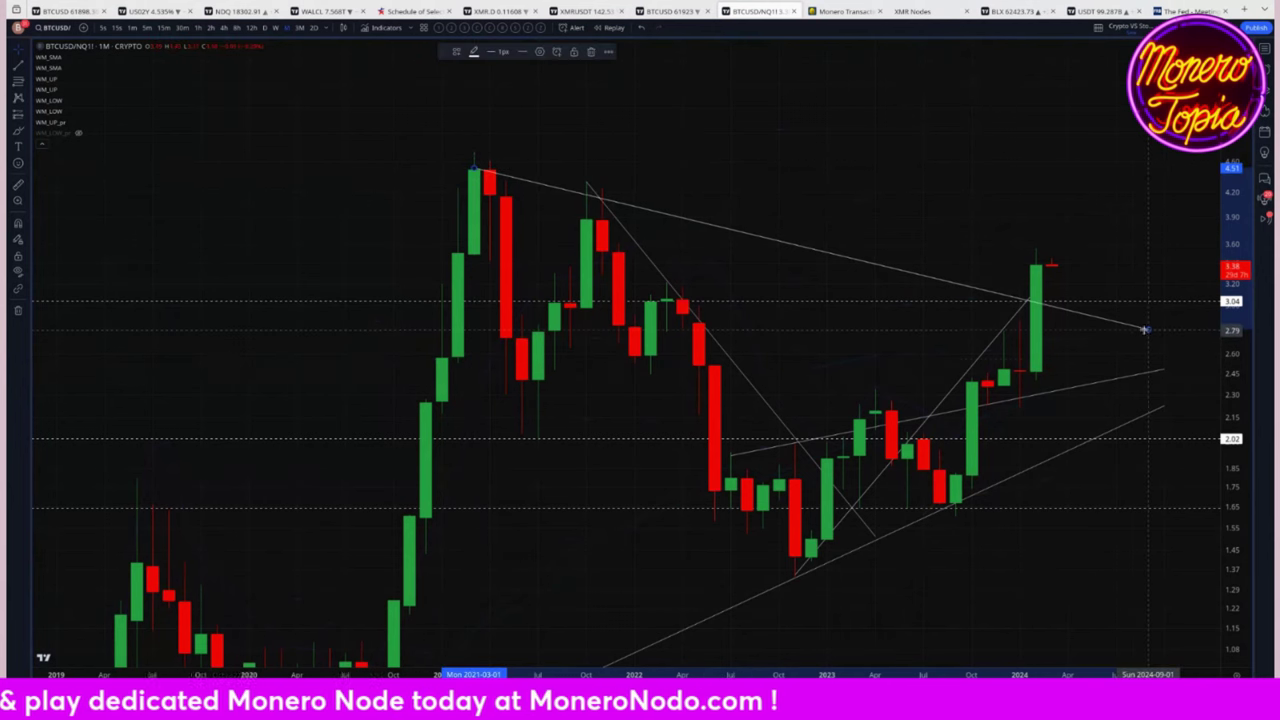
{"action": "left_click_drag", "start_coordinate": [1148, 329], "coordinate": [1165, 277]}
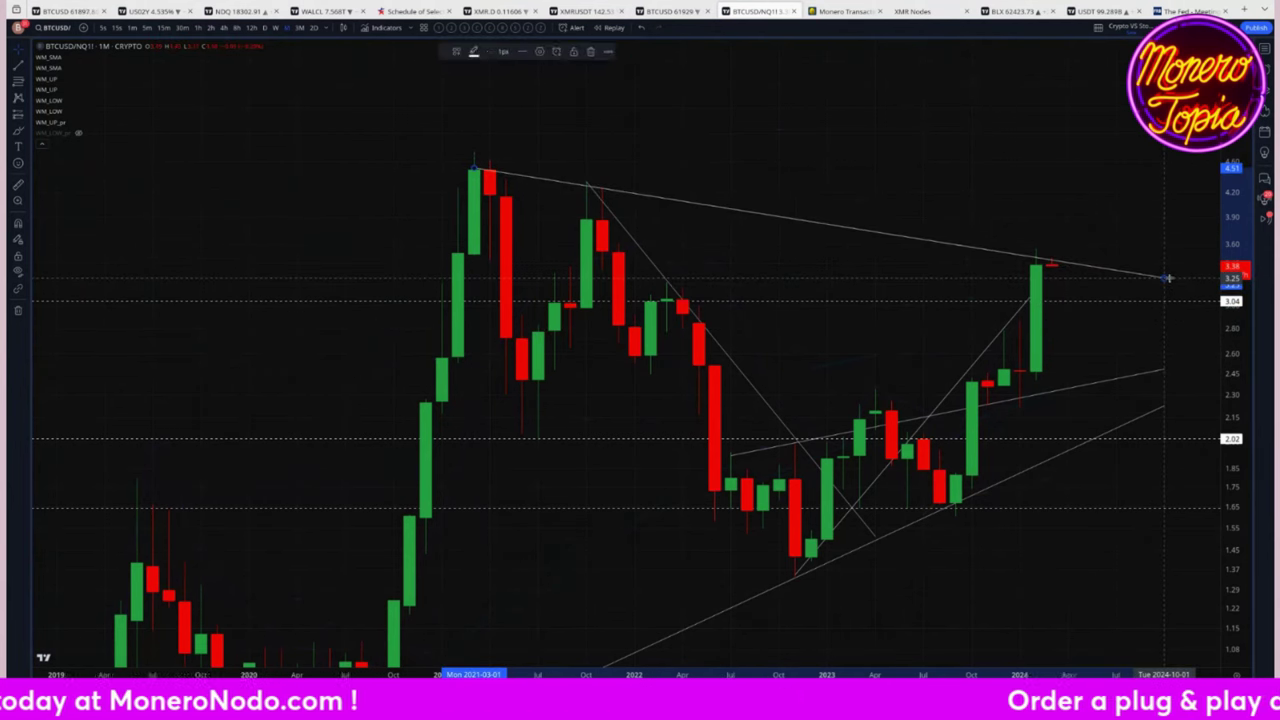
{"action": "left_click", "coordinate": [1140, 275]}
{"action": "key", "text": "ctrl+z"}
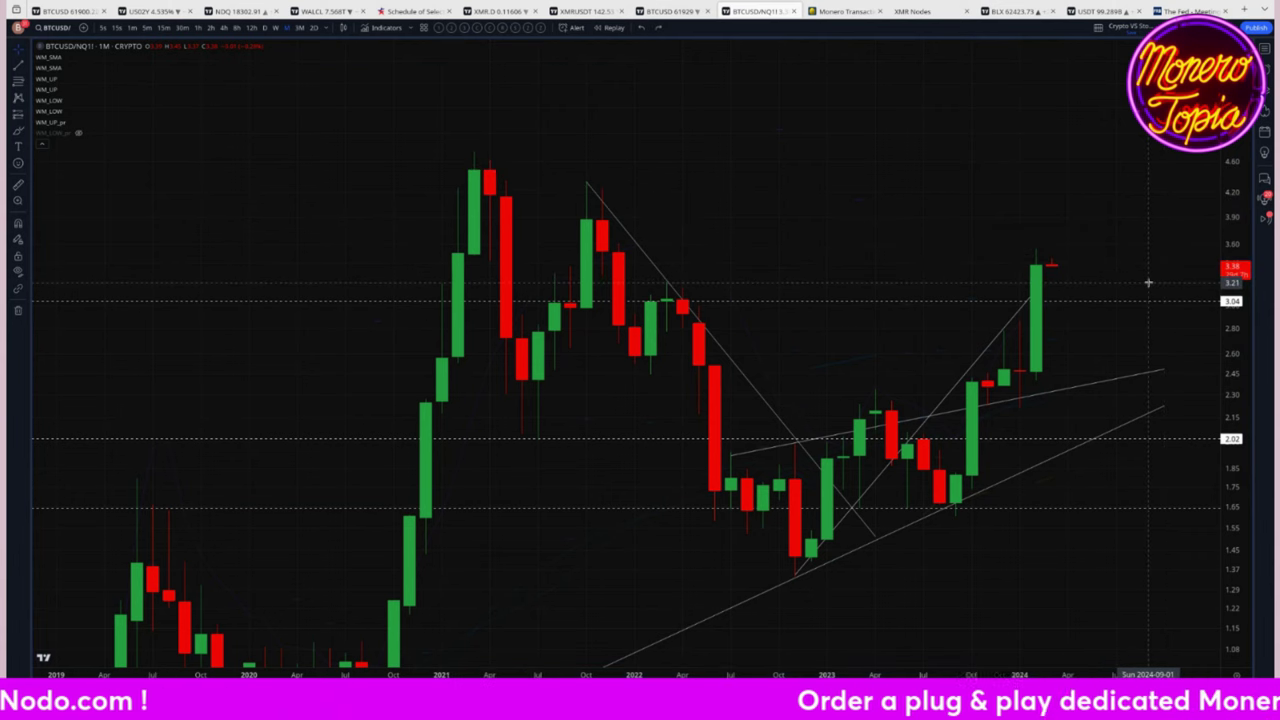
Examine the monthly BTCUSD/NQ1! chart down to the rising support line from 2019, and restore the eight-chart layout.
{"action": "scroll", "coordinate": [1120, 402], "scroll_direction": "down", "scroll_amount": 5}
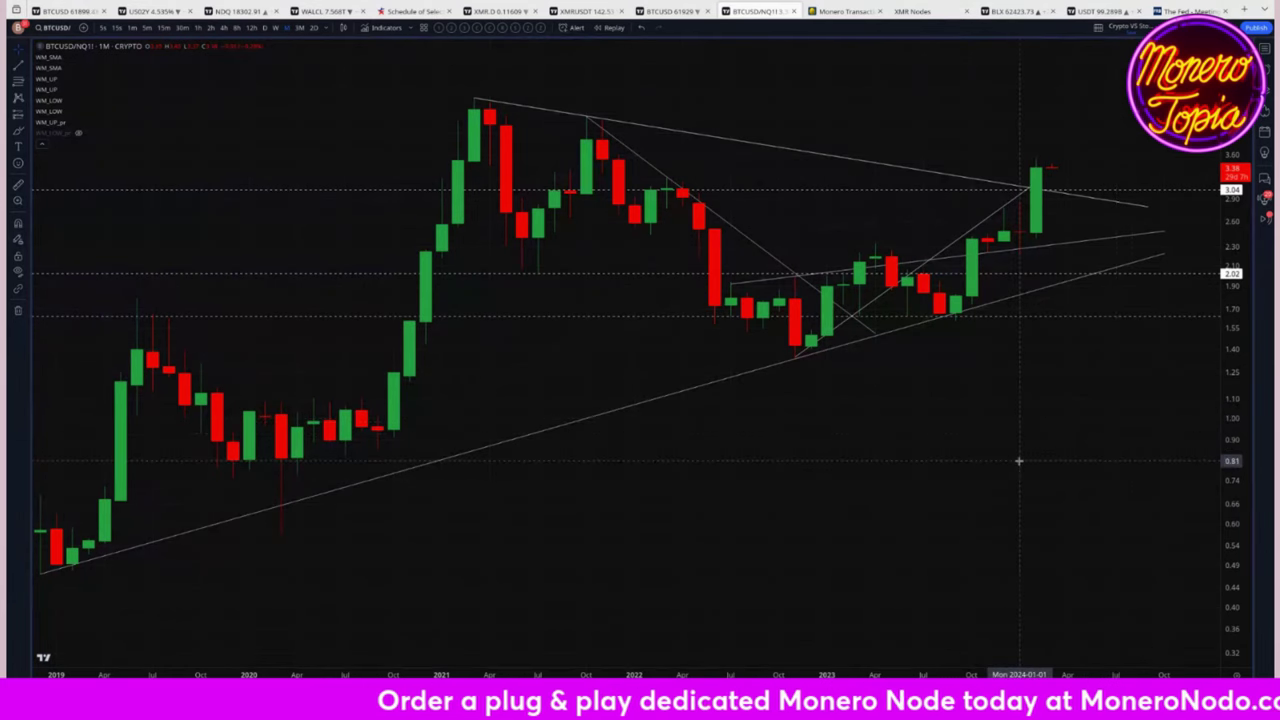
{"action": "key", "text": "alt+Return"}
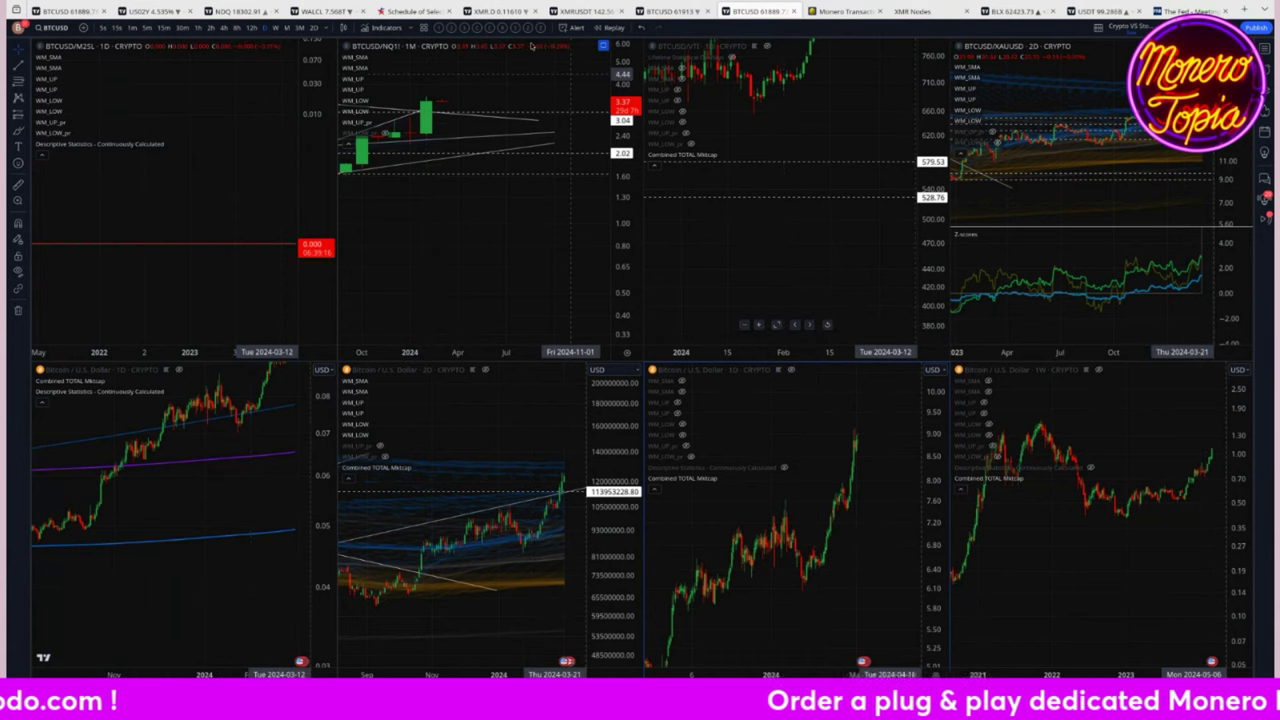
Return to the crypto market layout, restore its six-chart view, and select the 4-hour BTCUSD chart with its Z-scores.
{"action": "left_click", "coordinate": [497, 11]}
{"action": "left_click", "coordinate": [665, 11]}
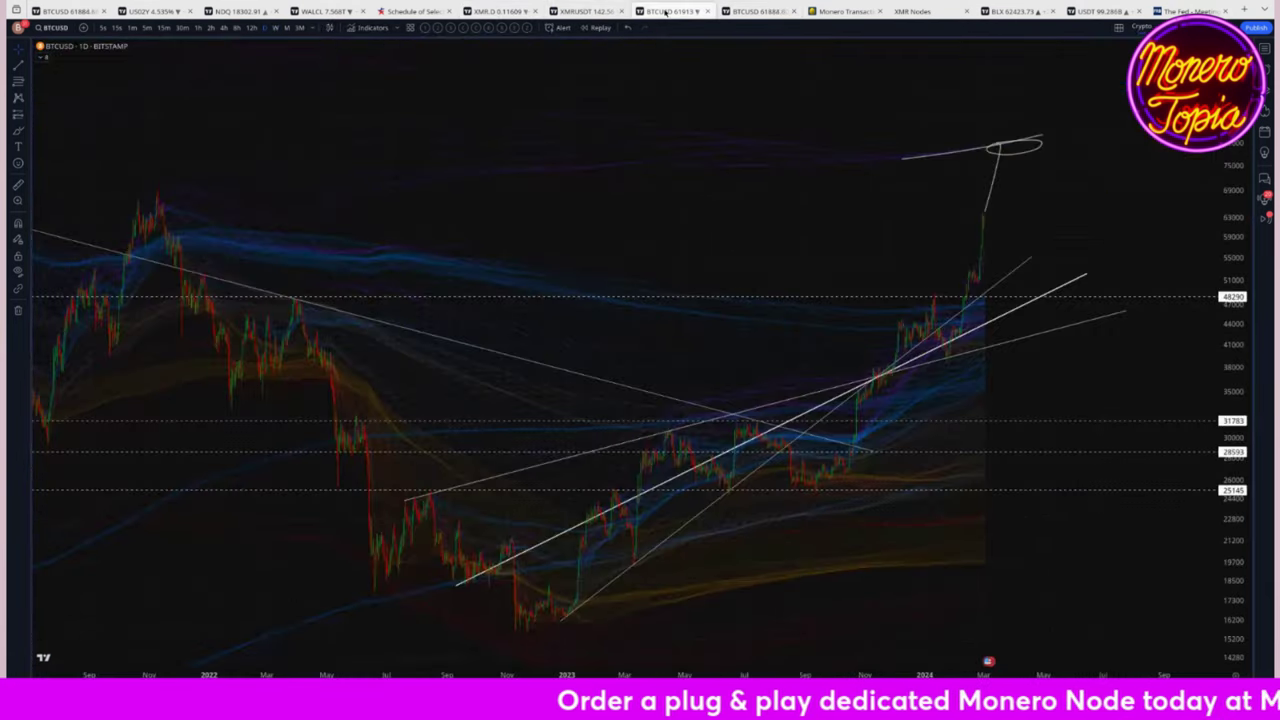
{"action": "left_click", "coordinate": [610, 12]}
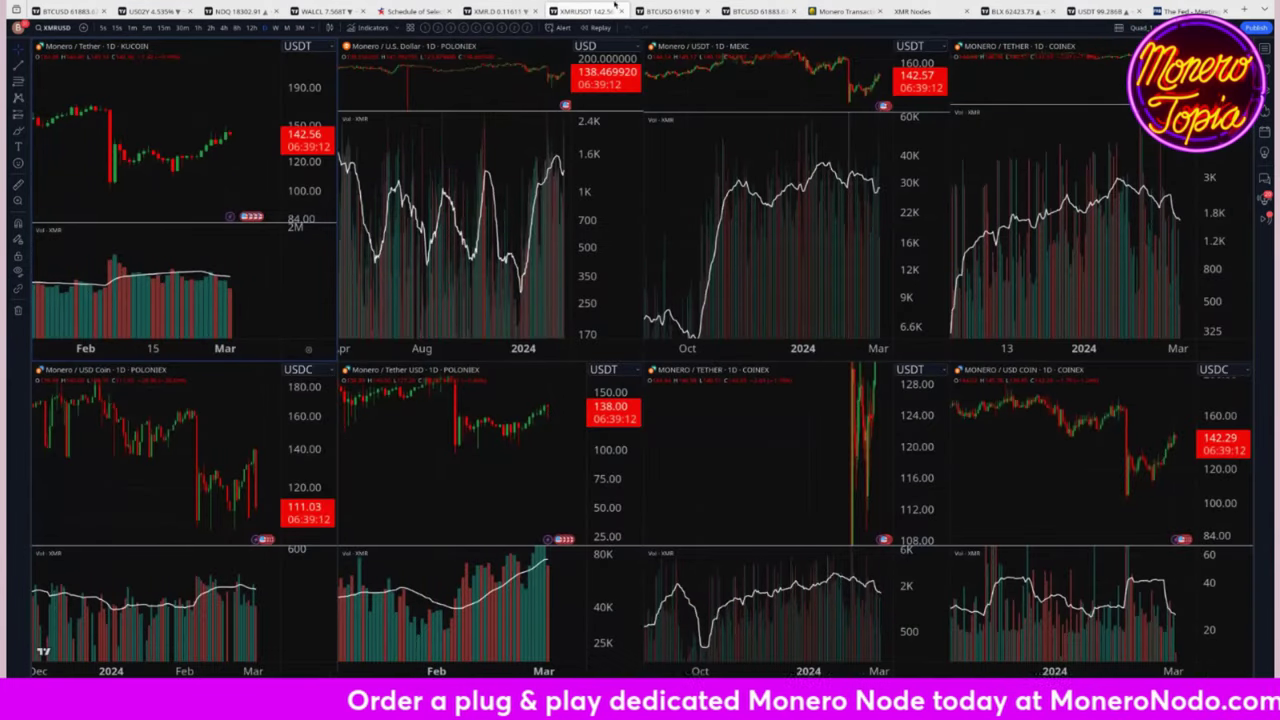
{"action": "left_click", "coordinate": [668, 11]}
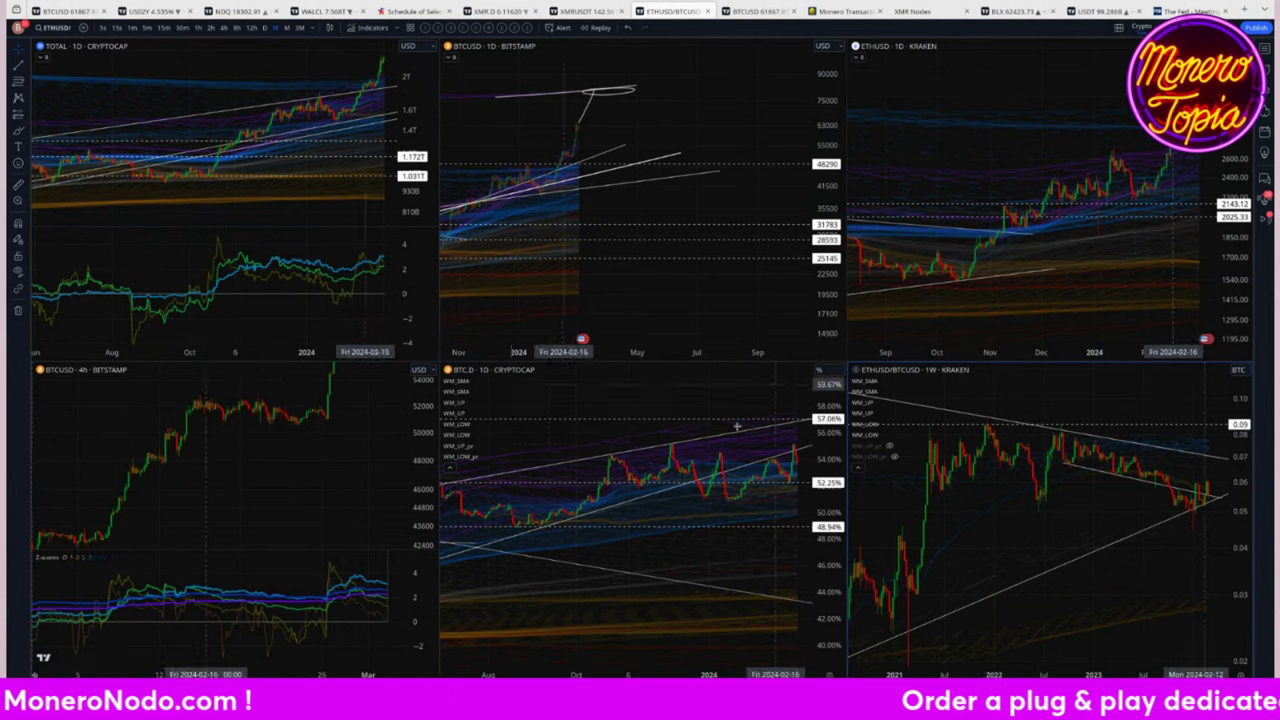
{"action": "left_click", "coordinate": [347, 519]}
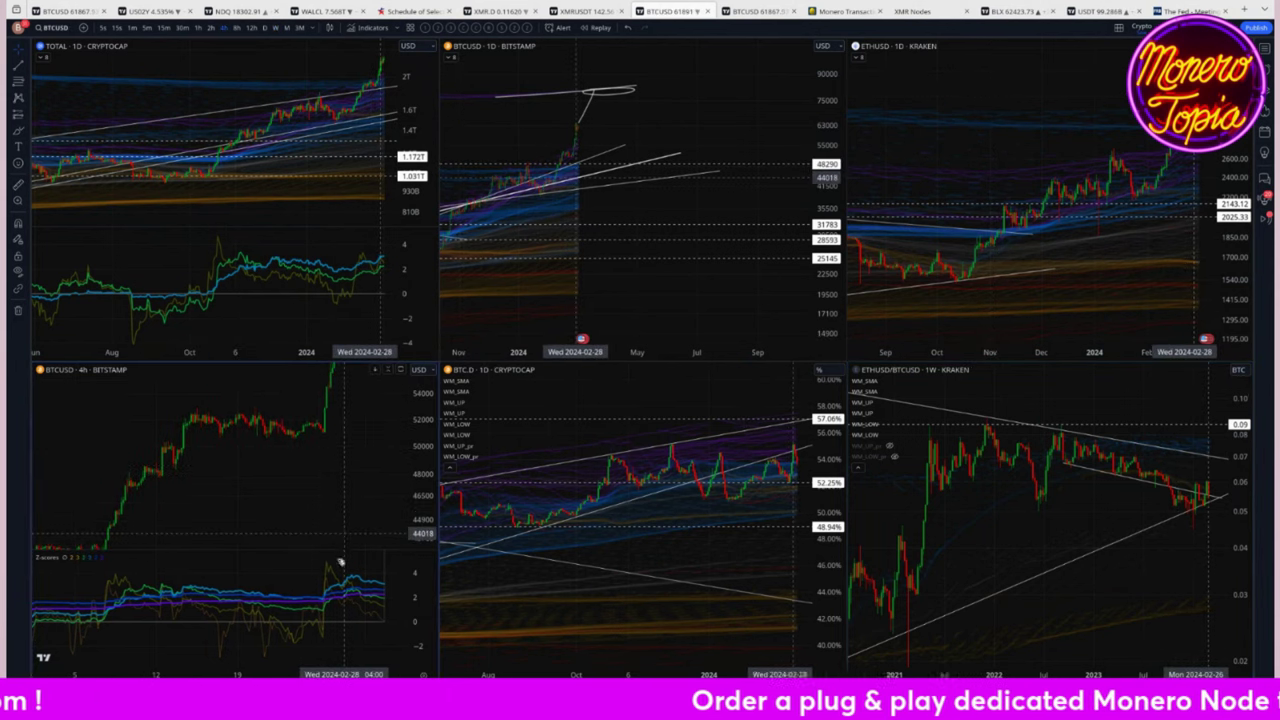